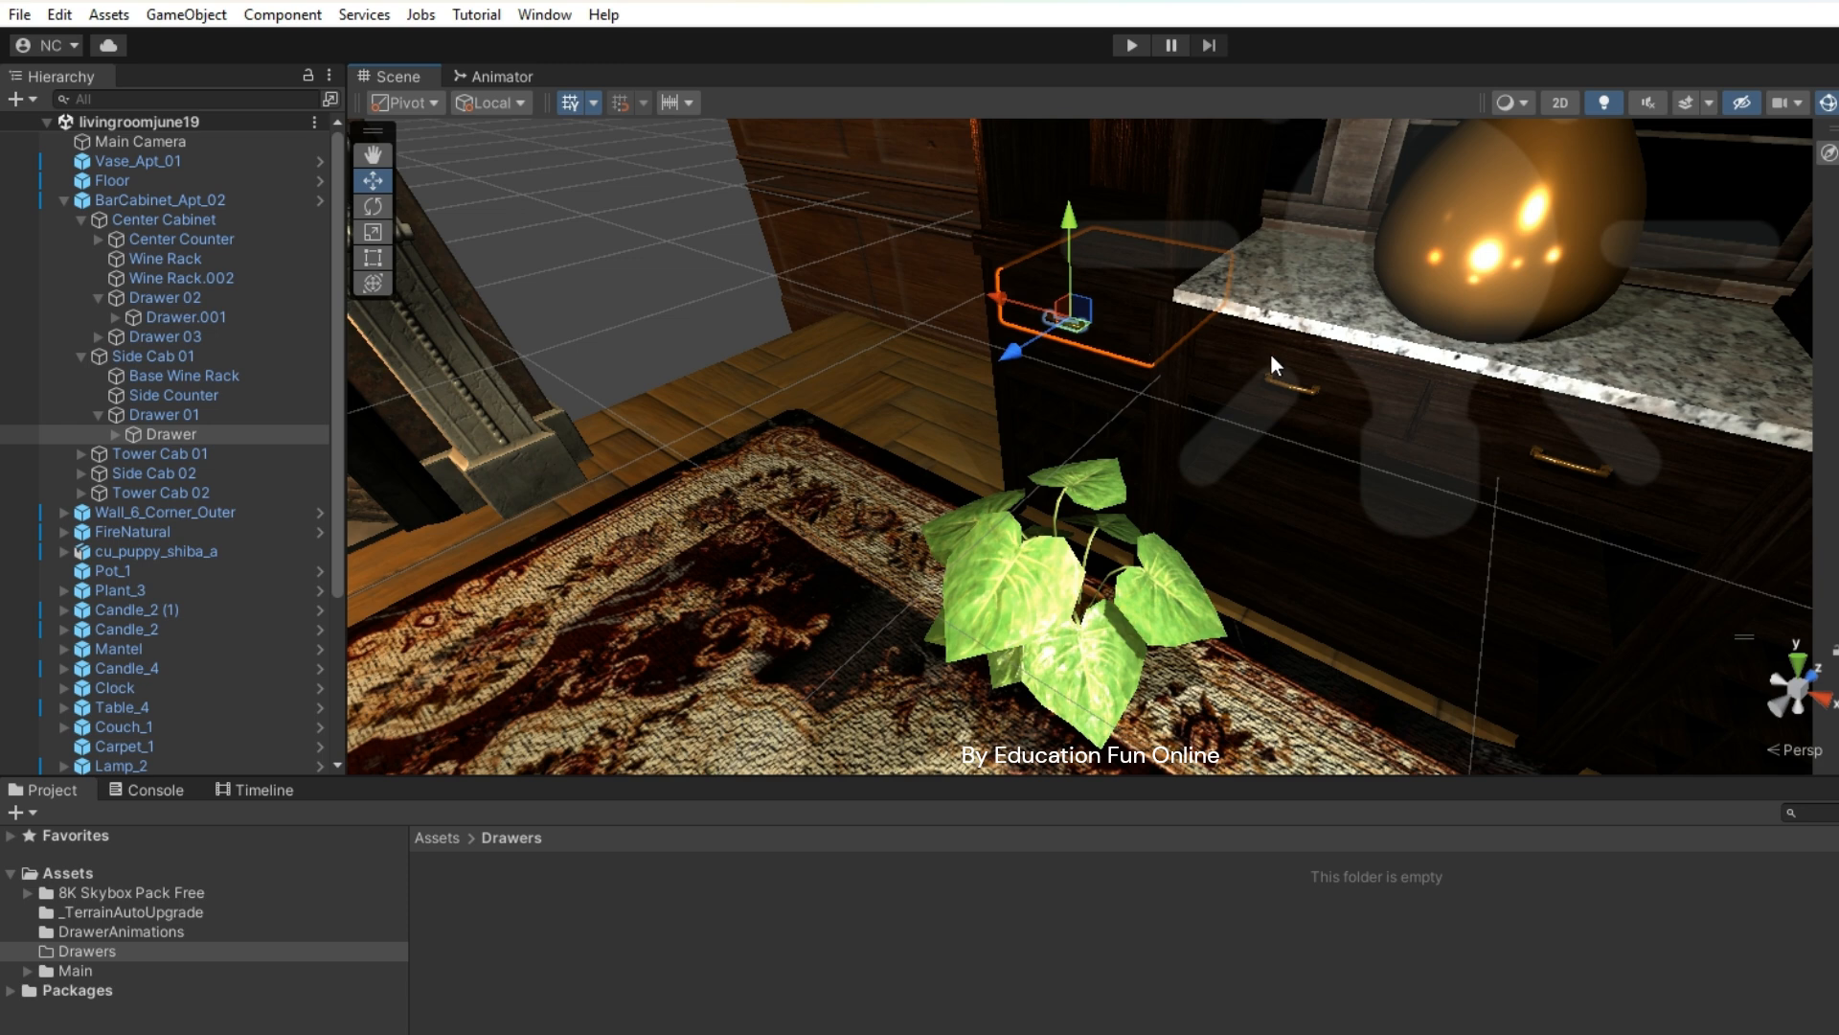
- With the upper drawer selected, create an animator controller named Drawer2Controller in the Drawers folder
click(1247, 361)
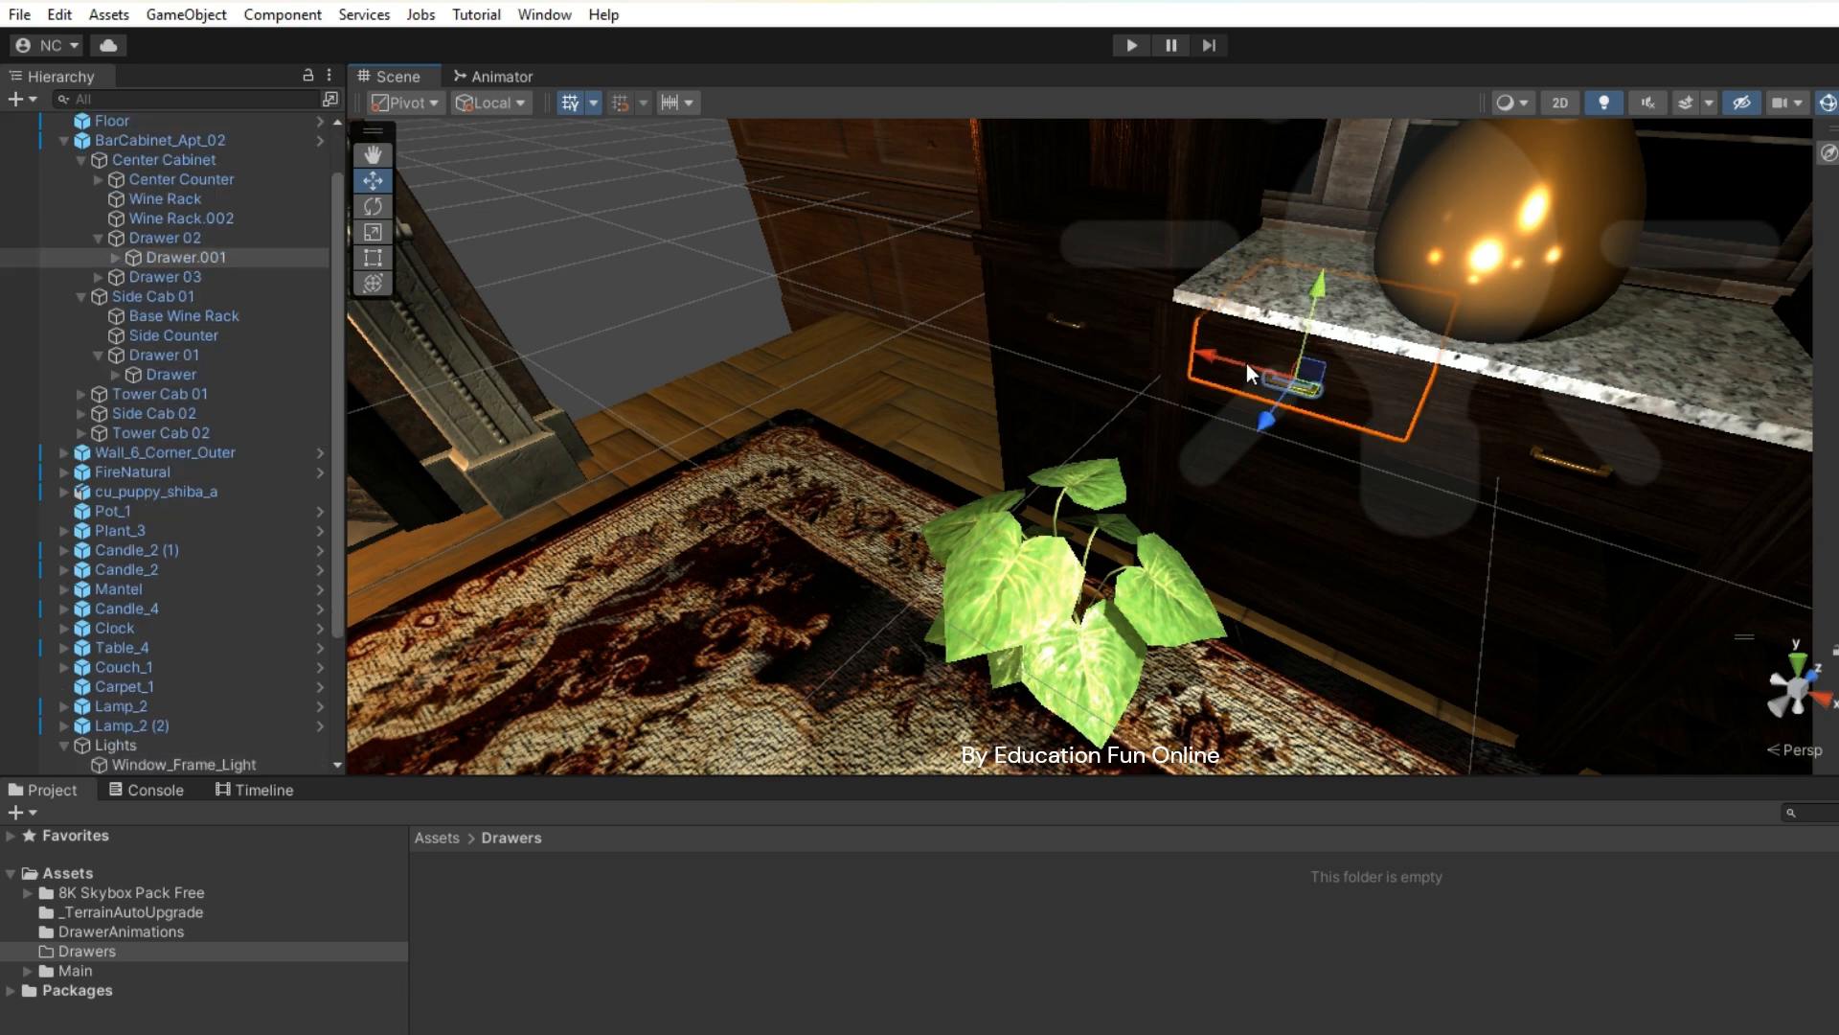
right_click(764, 989)
mouse_move(936, 332)
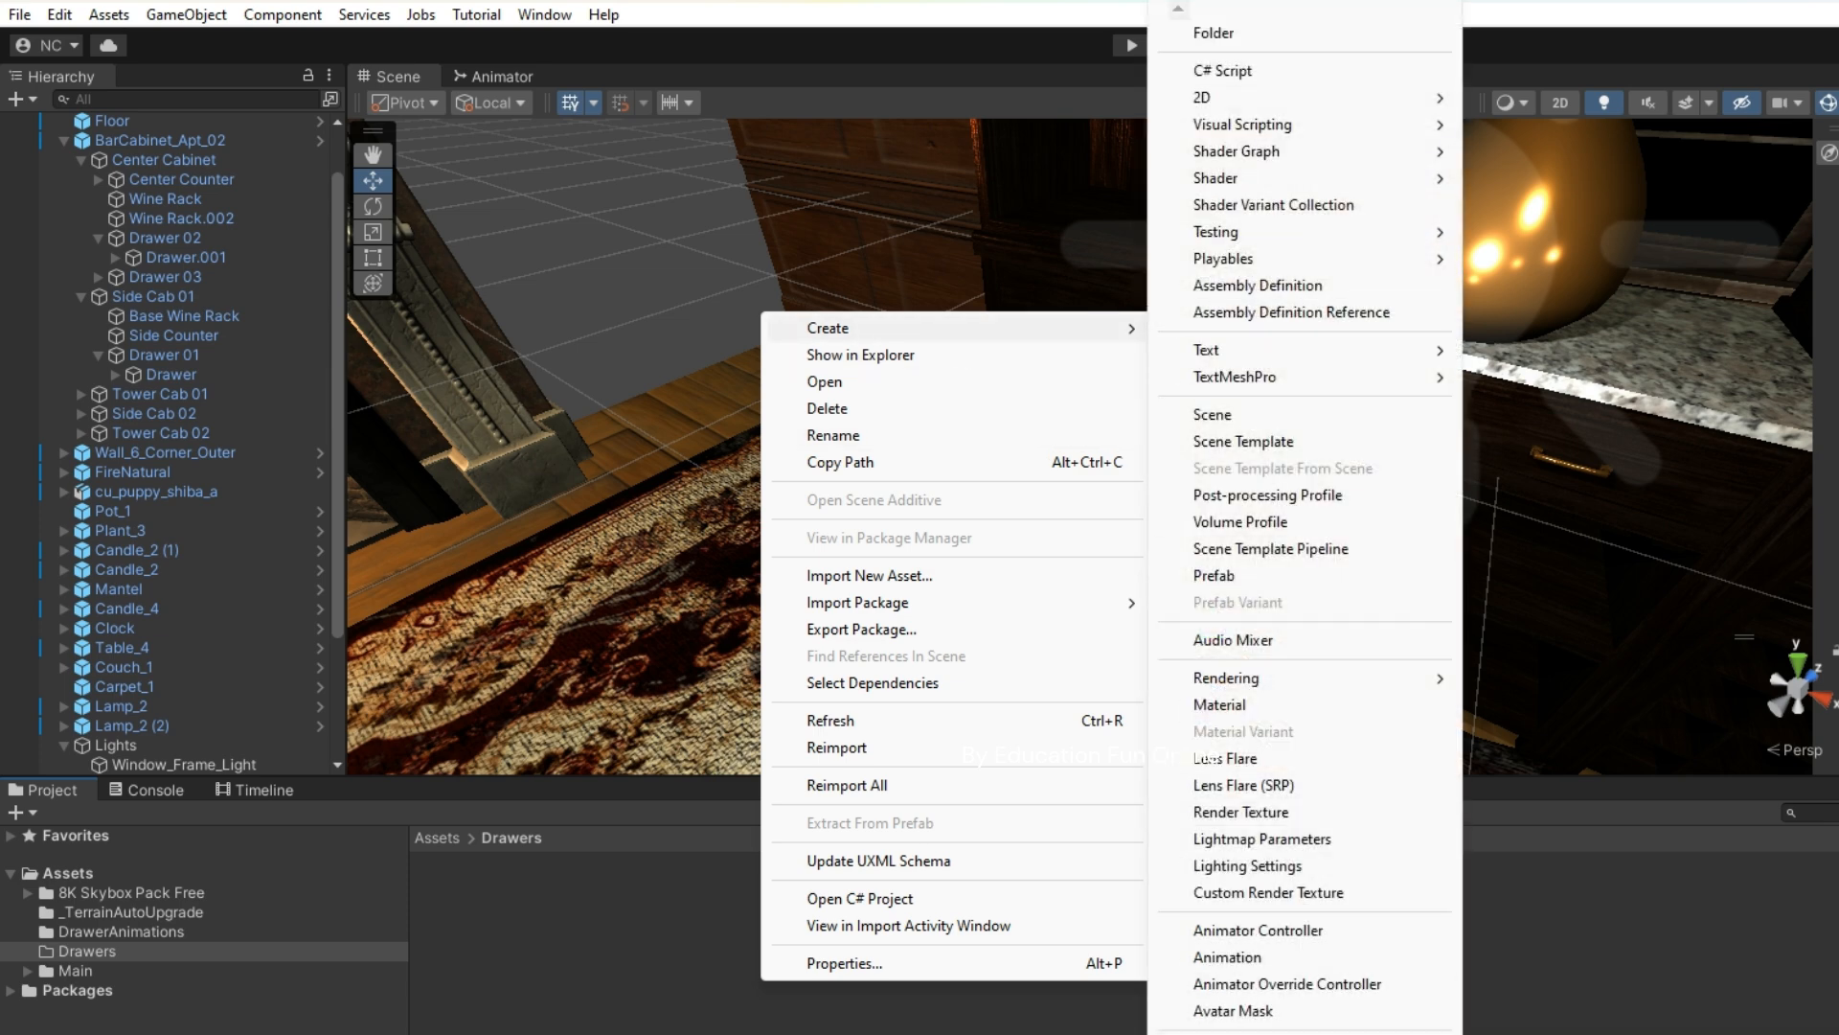
click(1228, 931)
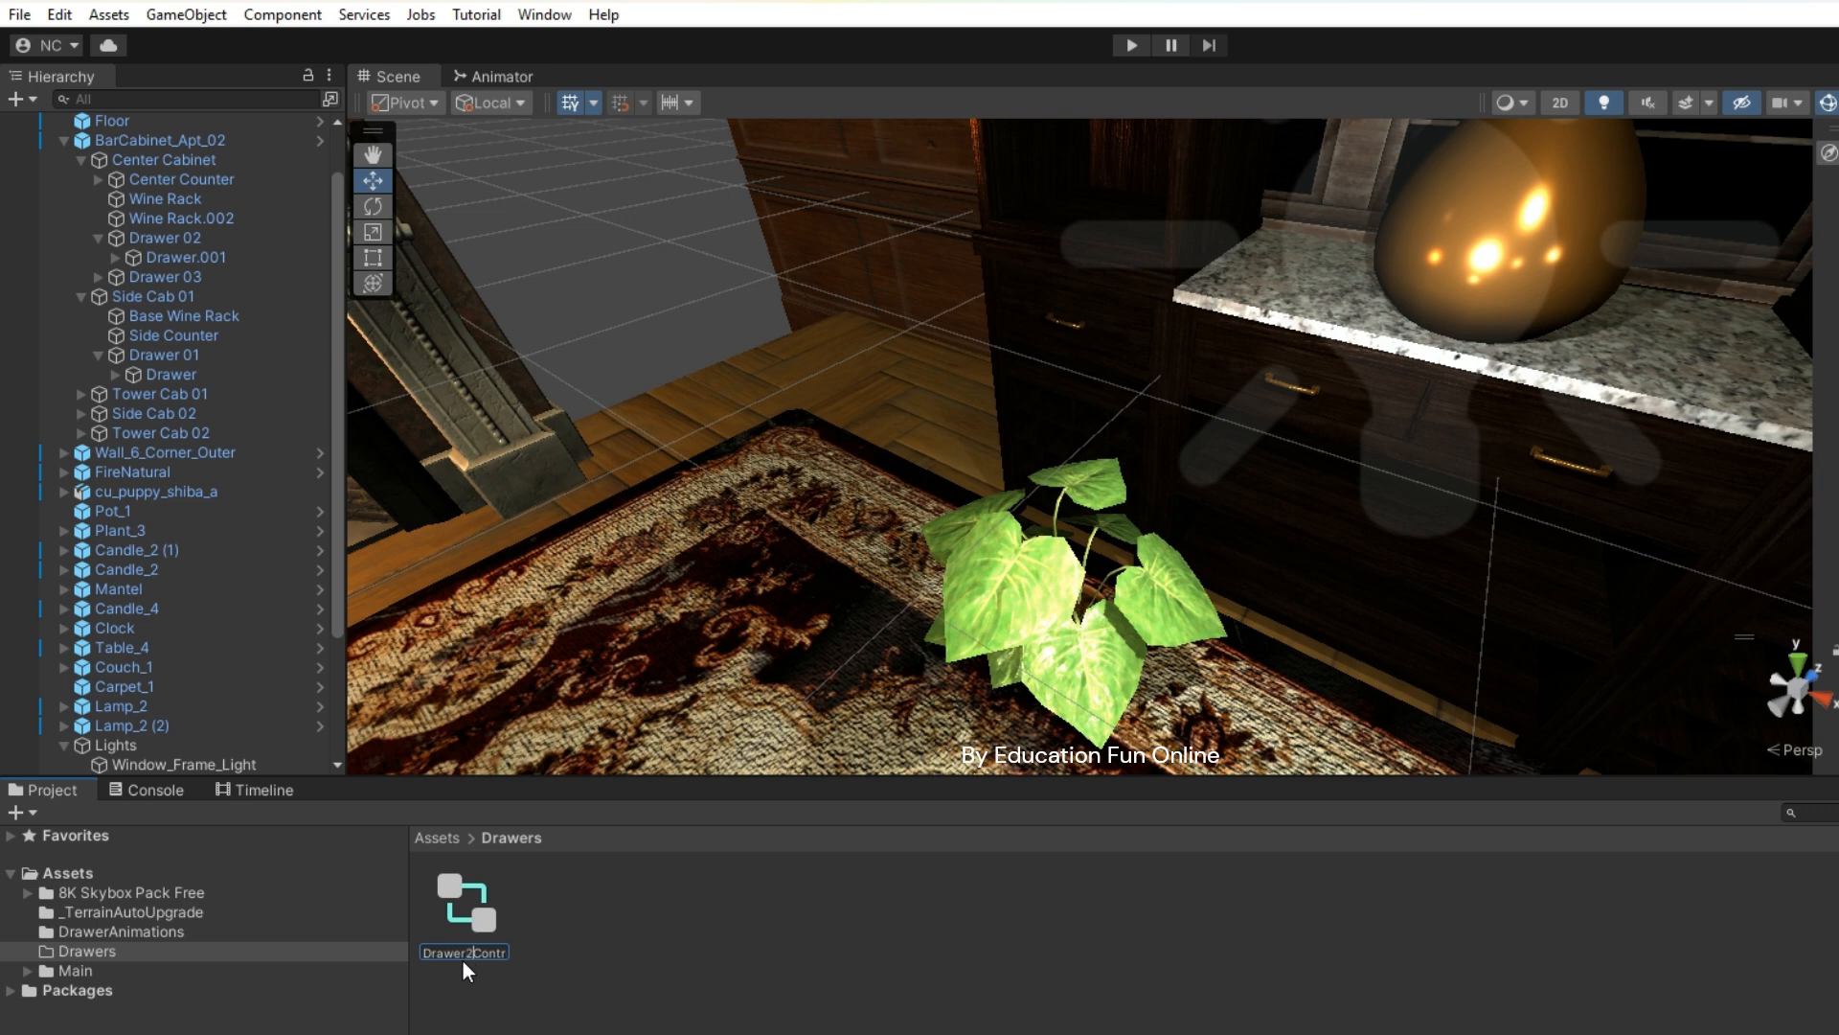
key(Return)
- Create an animation clip named Open2ndDrawerAnimation in Drawers and open it in the Animation window
right_click(677, 938)
mouse_move(833, 285)
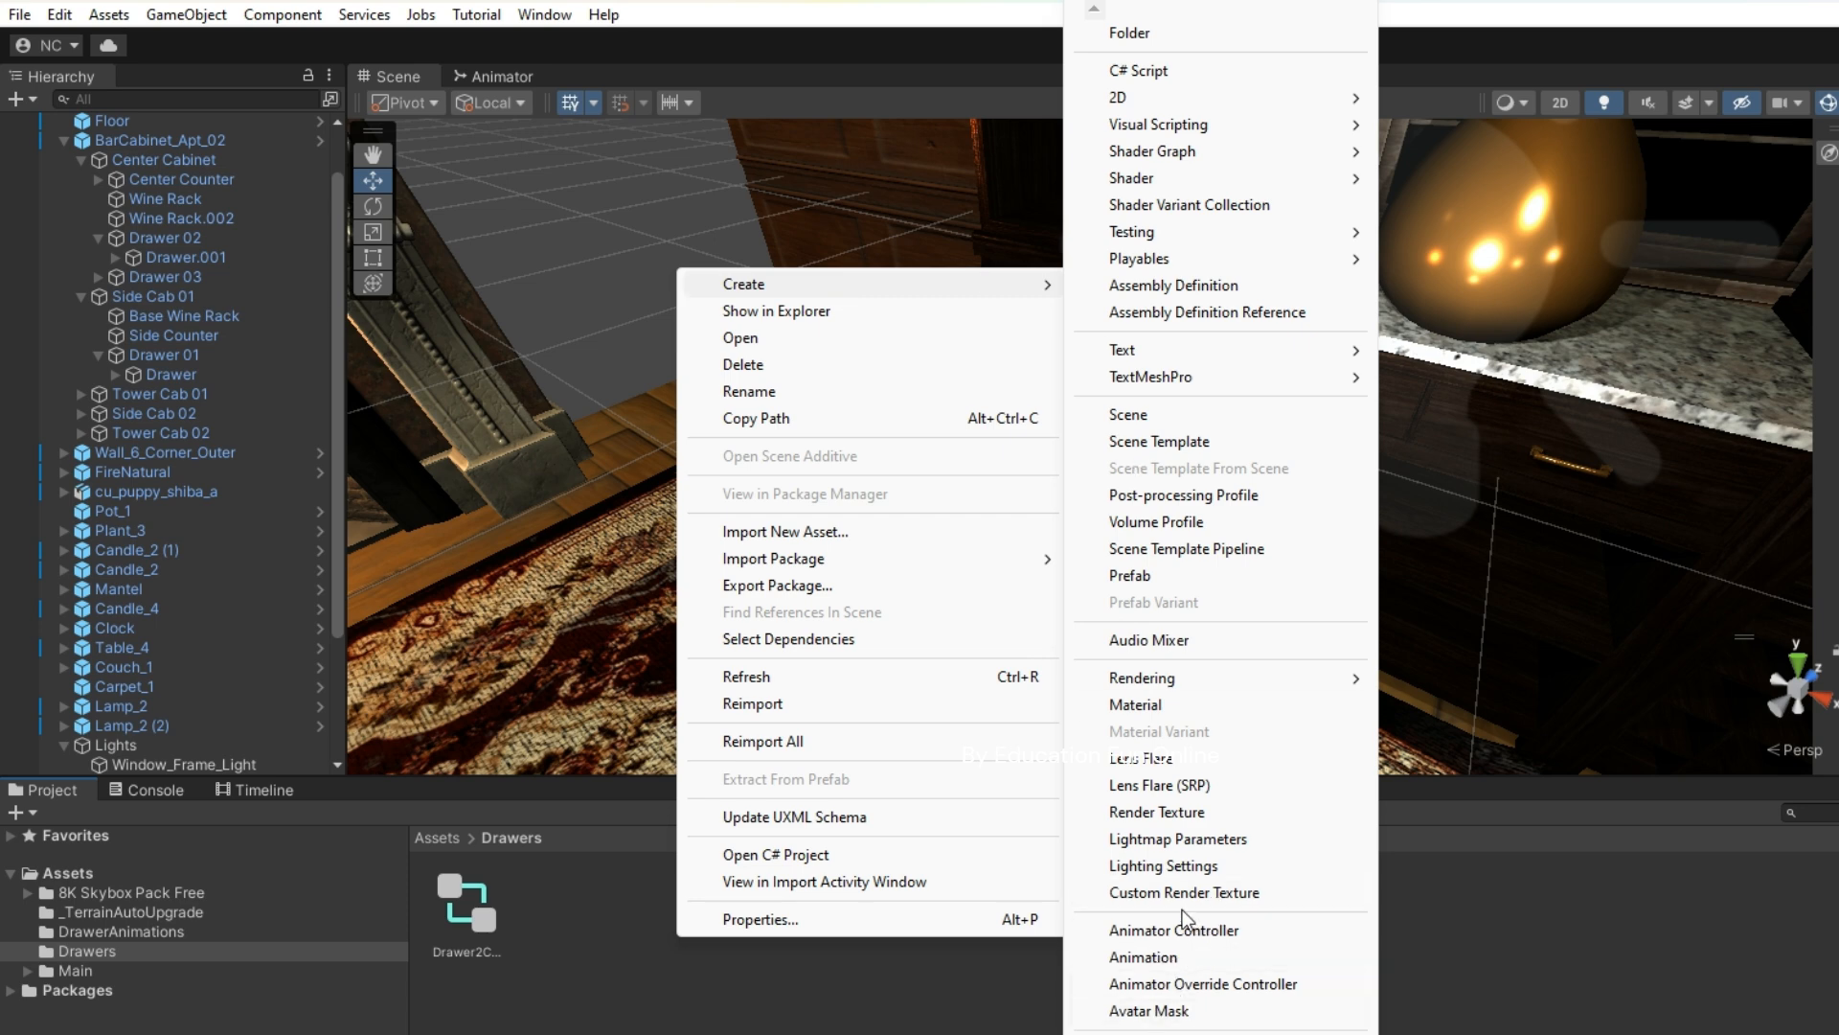
click(1144, 957)
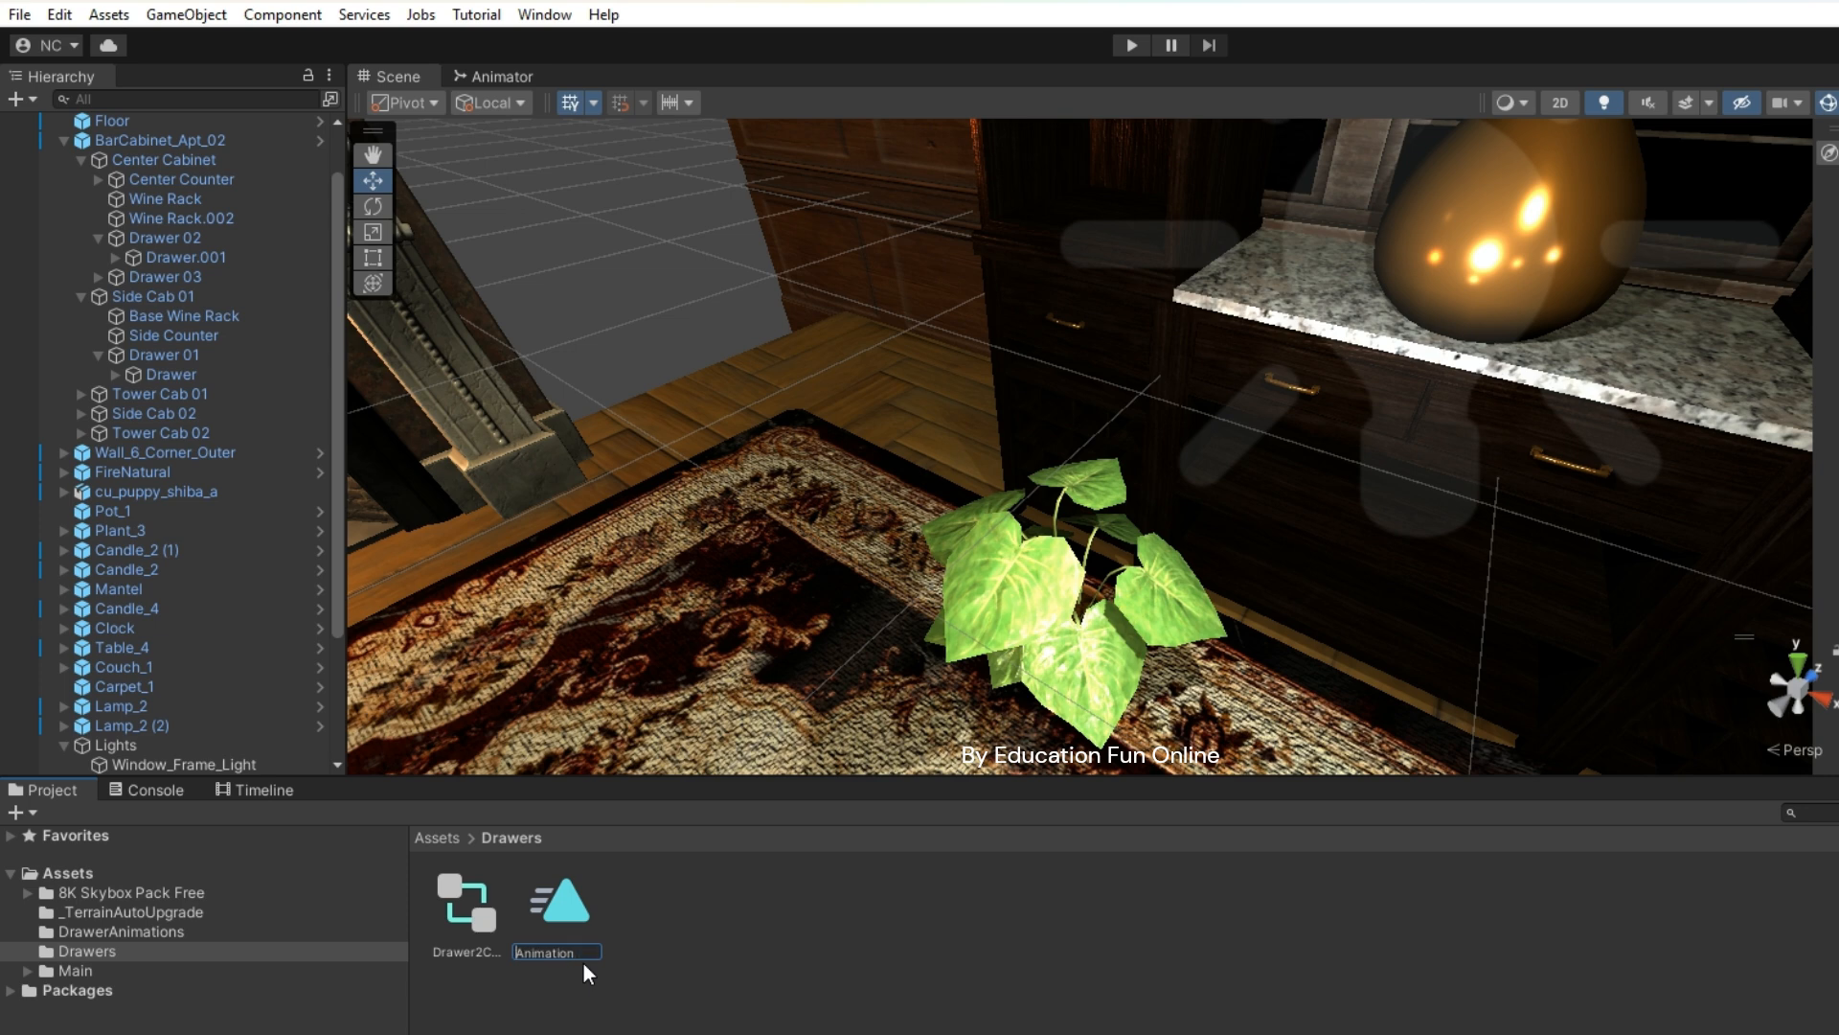
text(O)
key(Return)
double_click(571, 918)
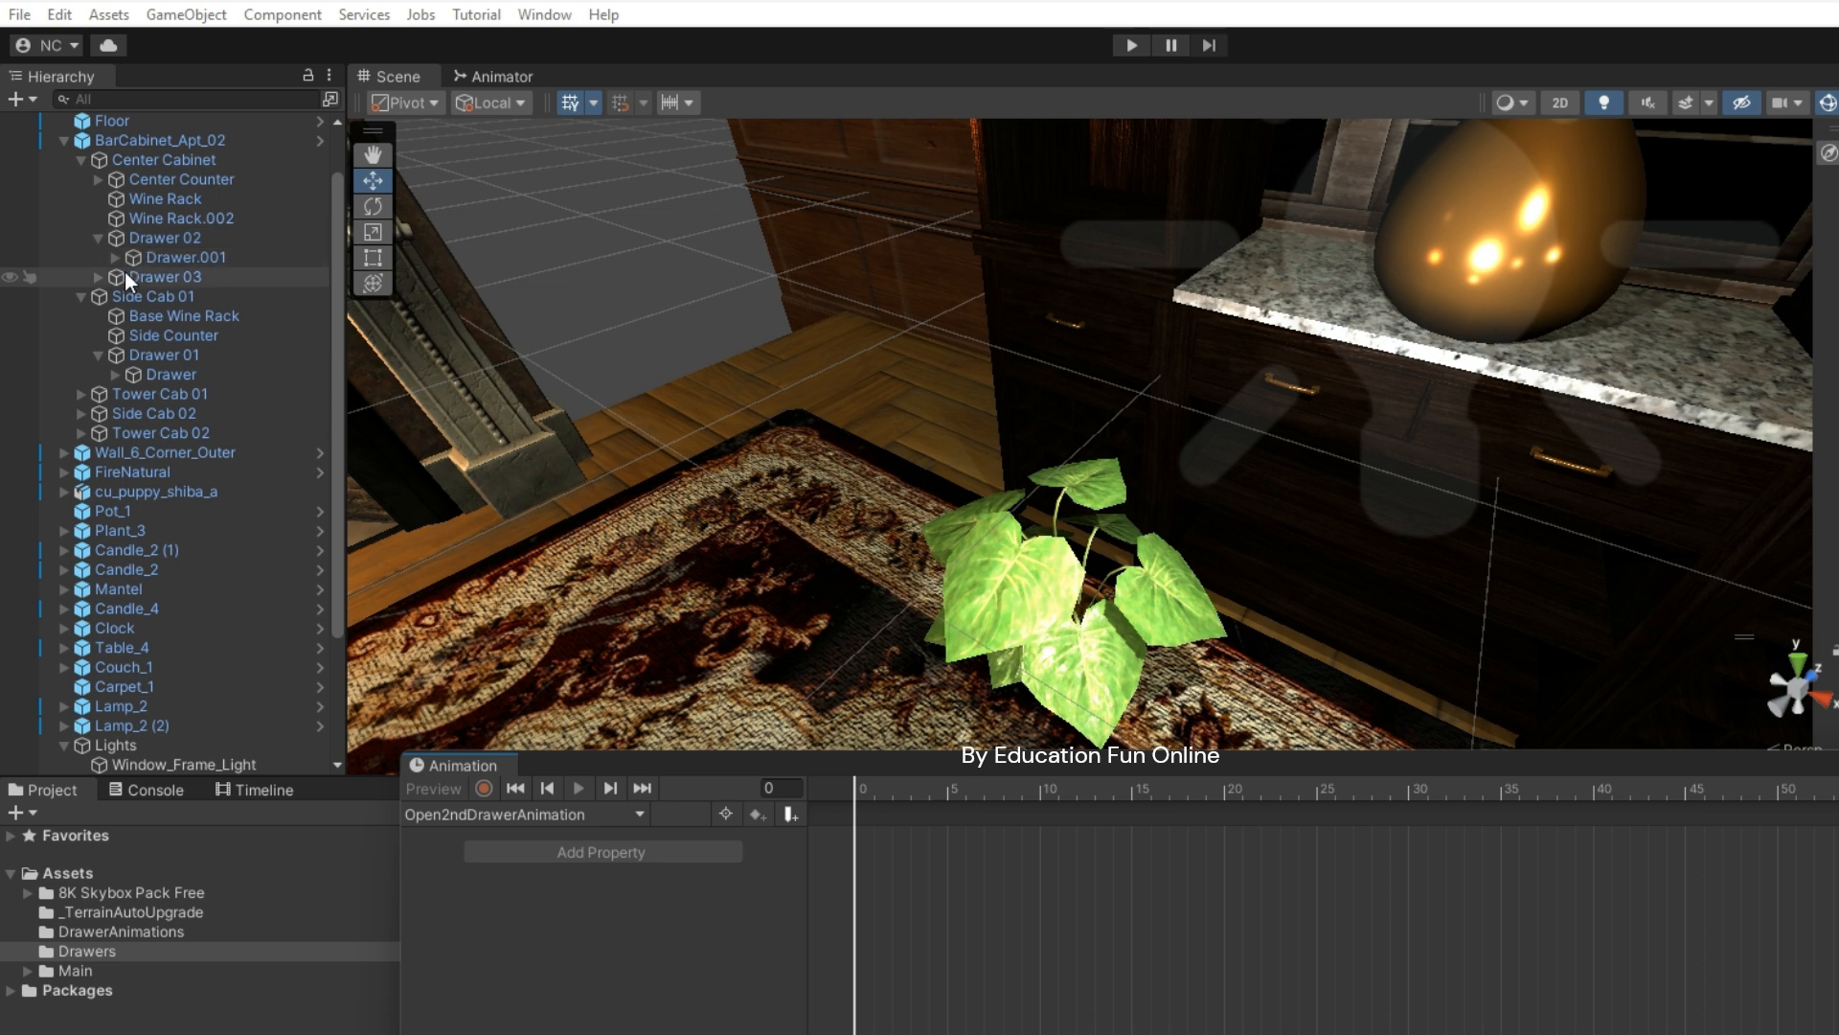
- Create a clip for Drawer.001 saved over the existing Open2ndDrawerAnimation.anim file
click(166, 254)
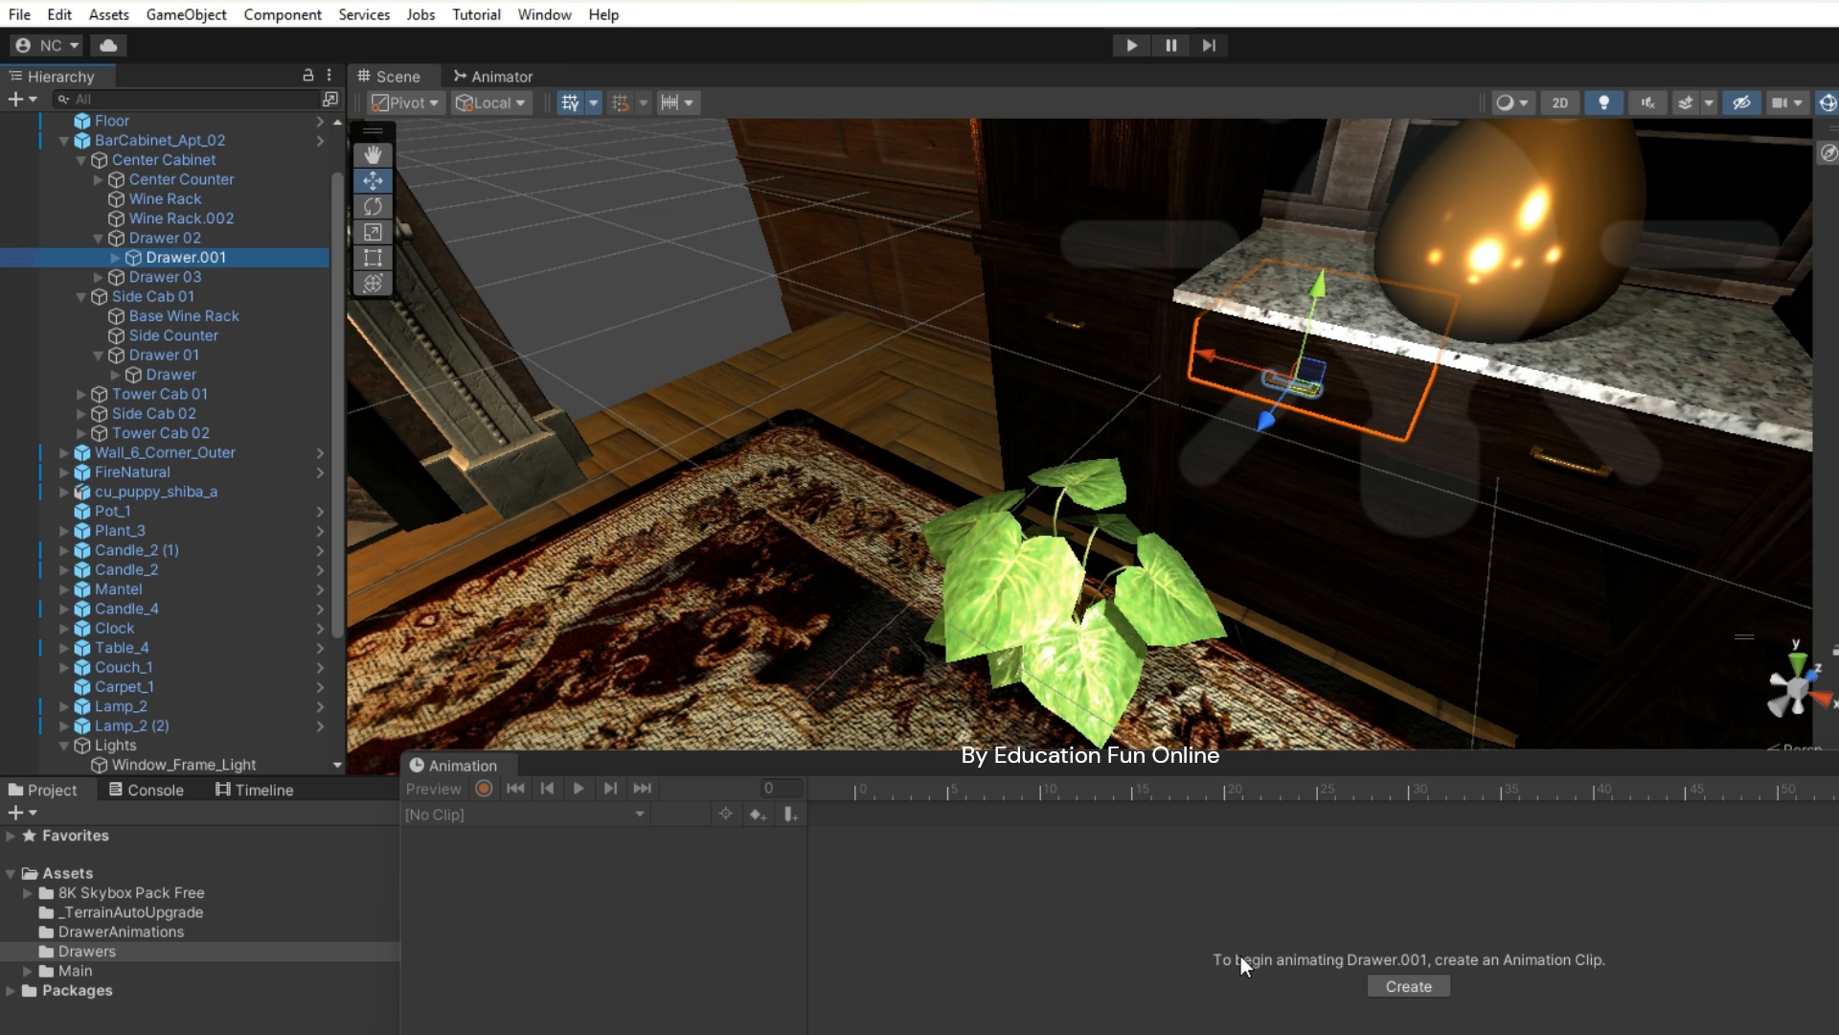
click(1405, 986)
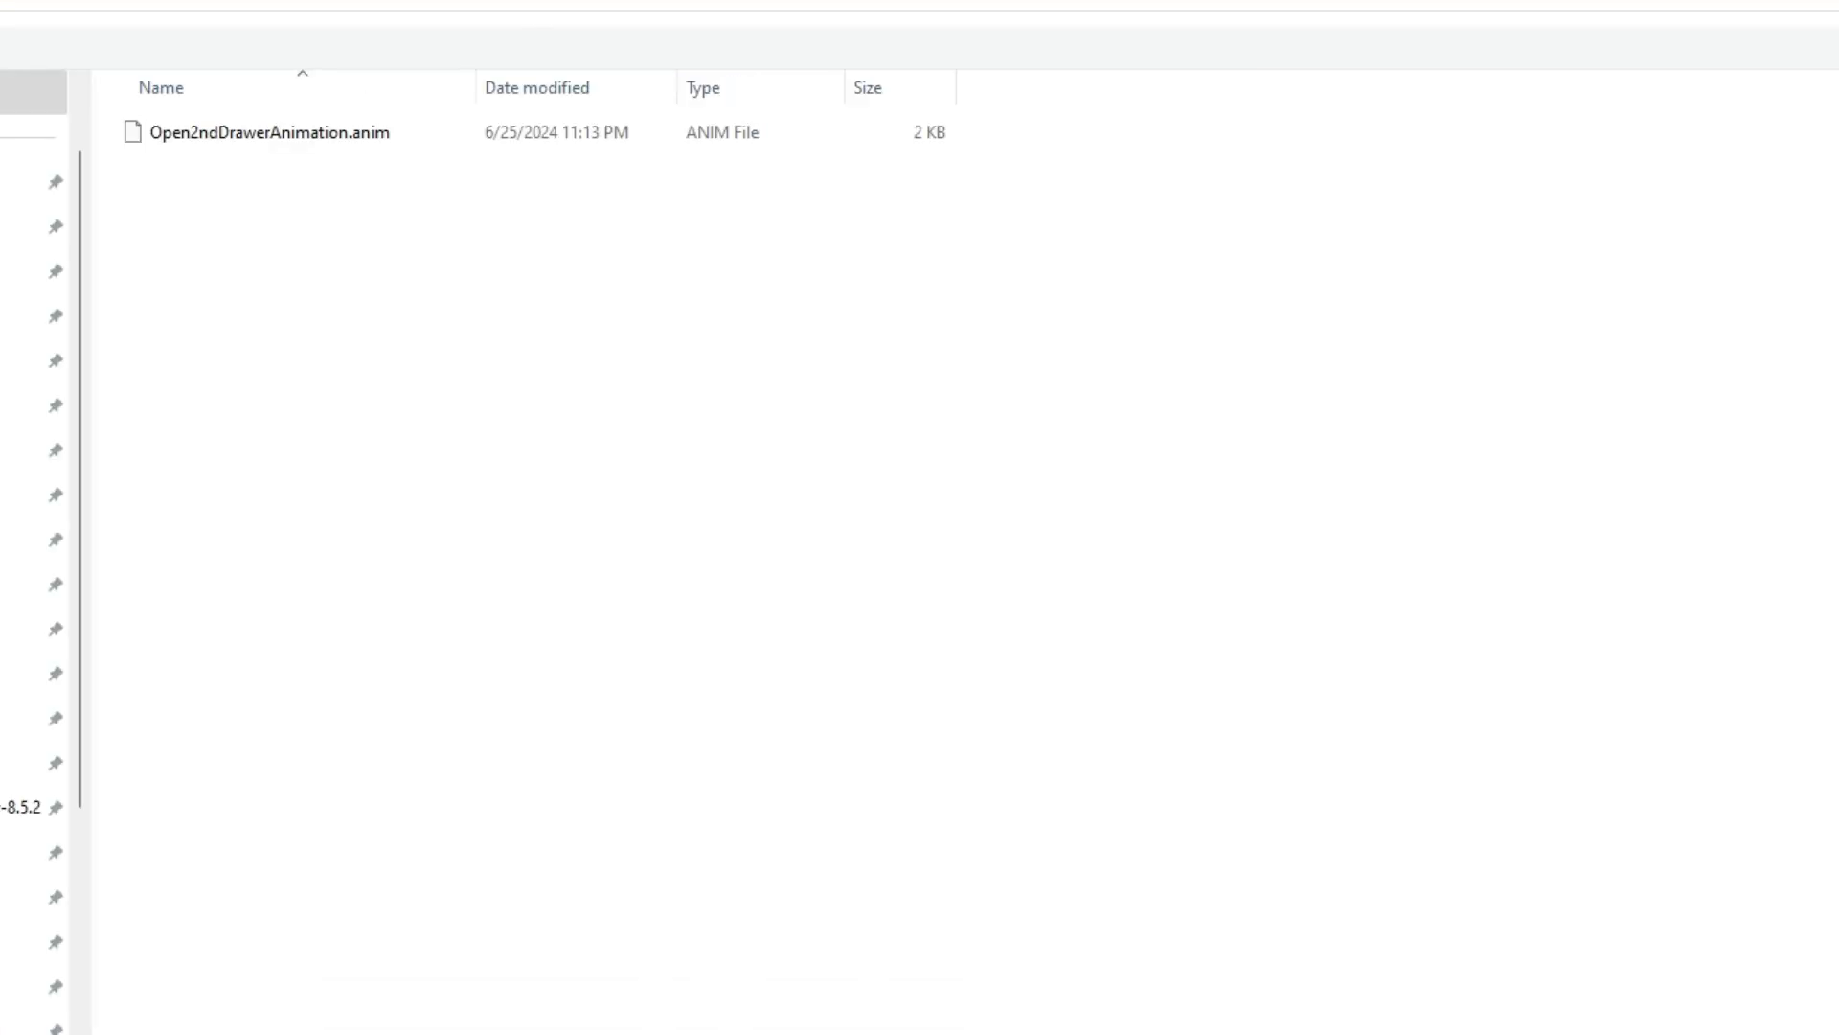
click(187, 137)
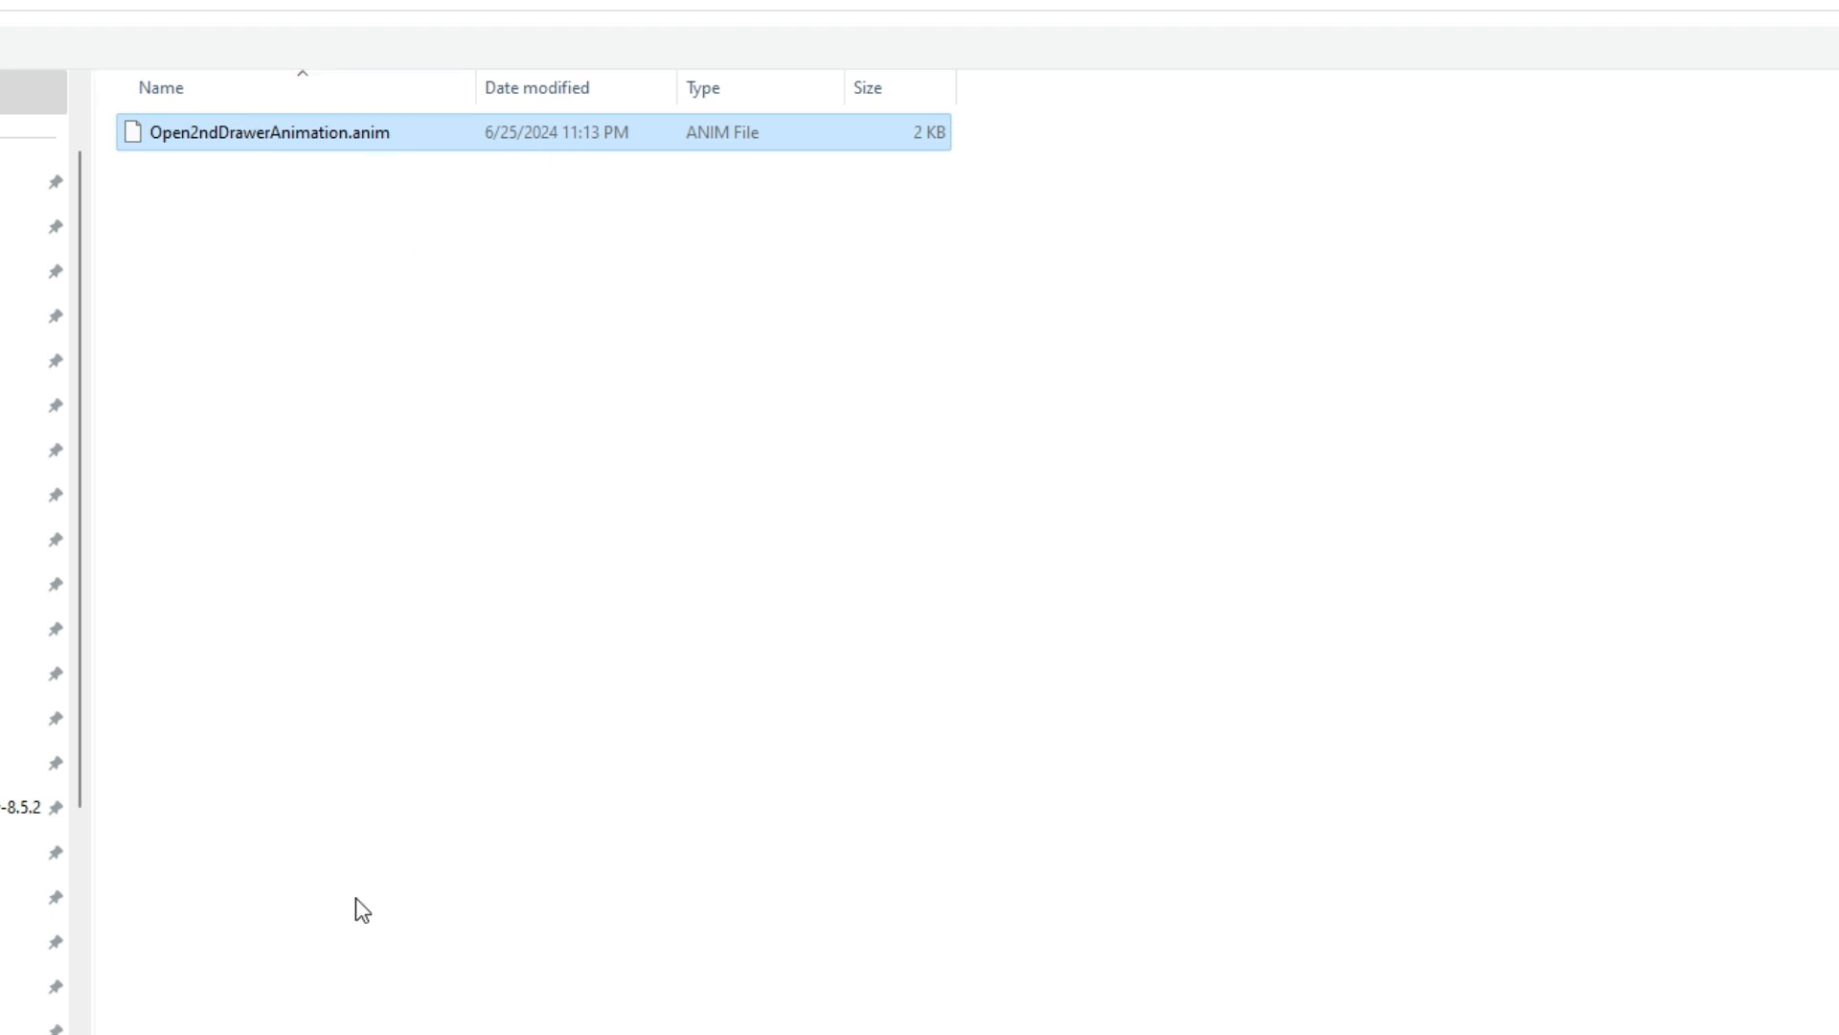
key(Return)
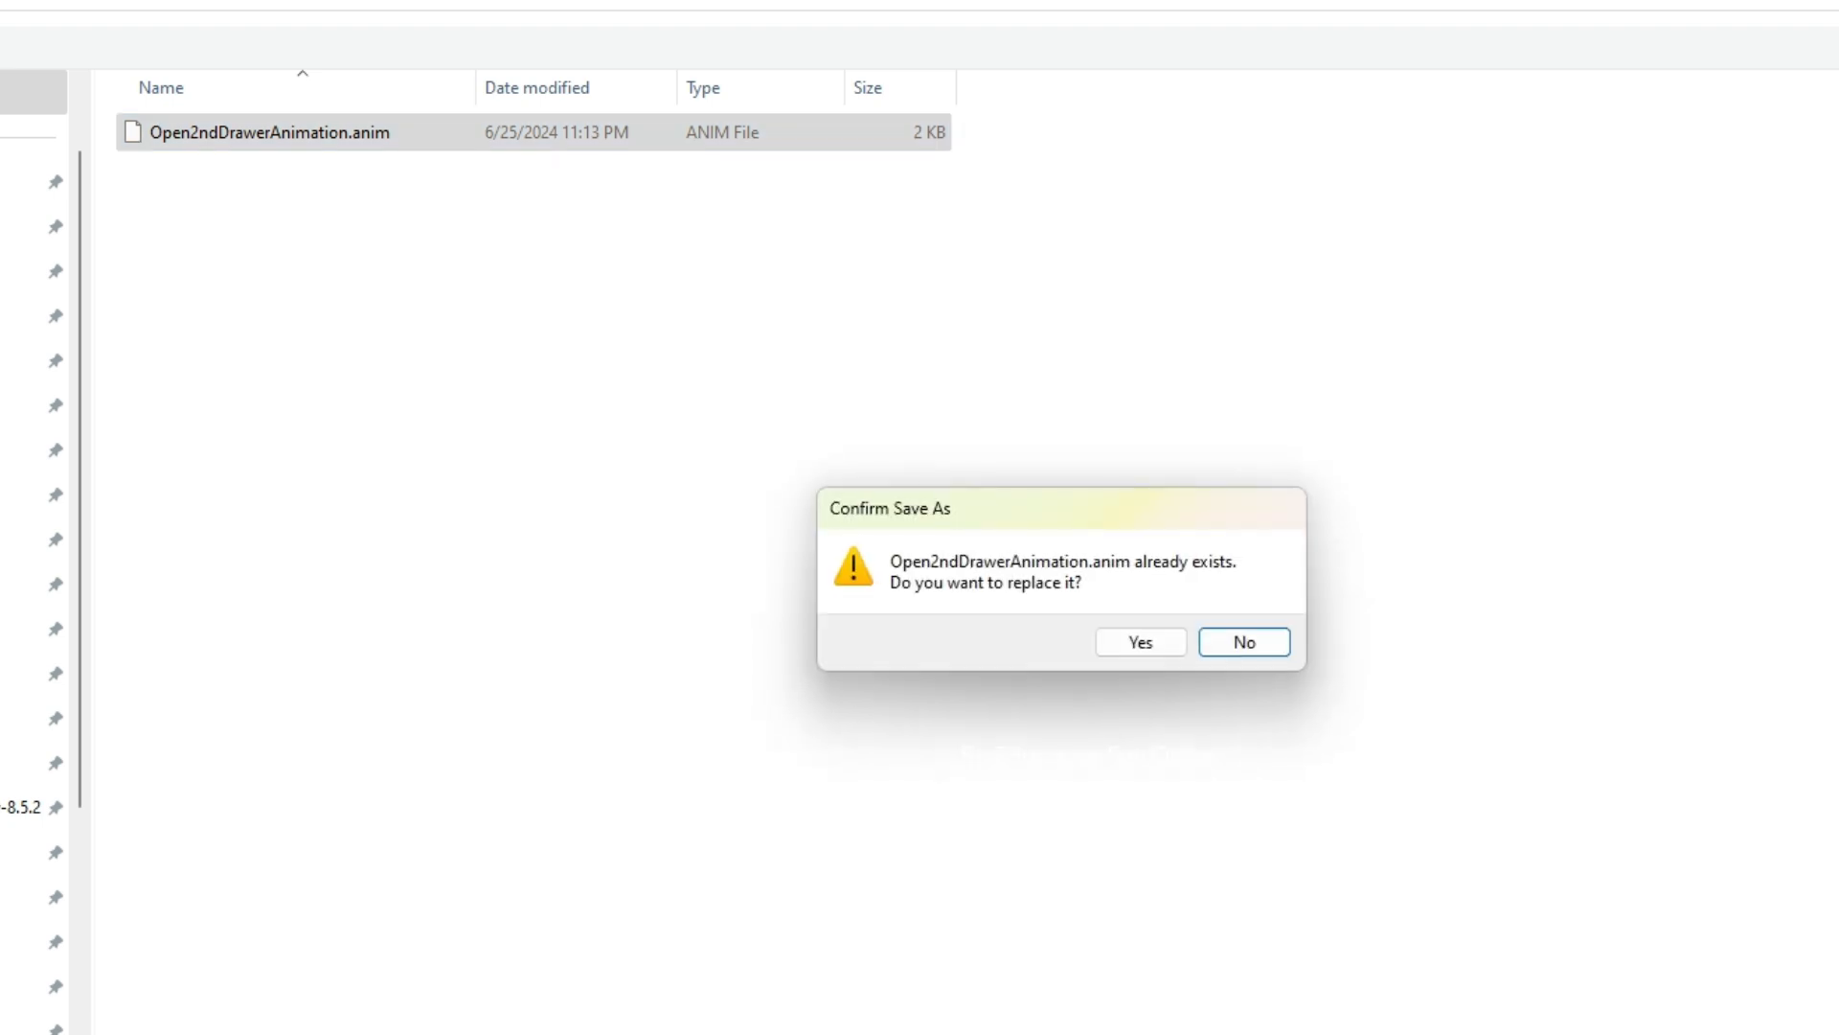
click(1140, 641)
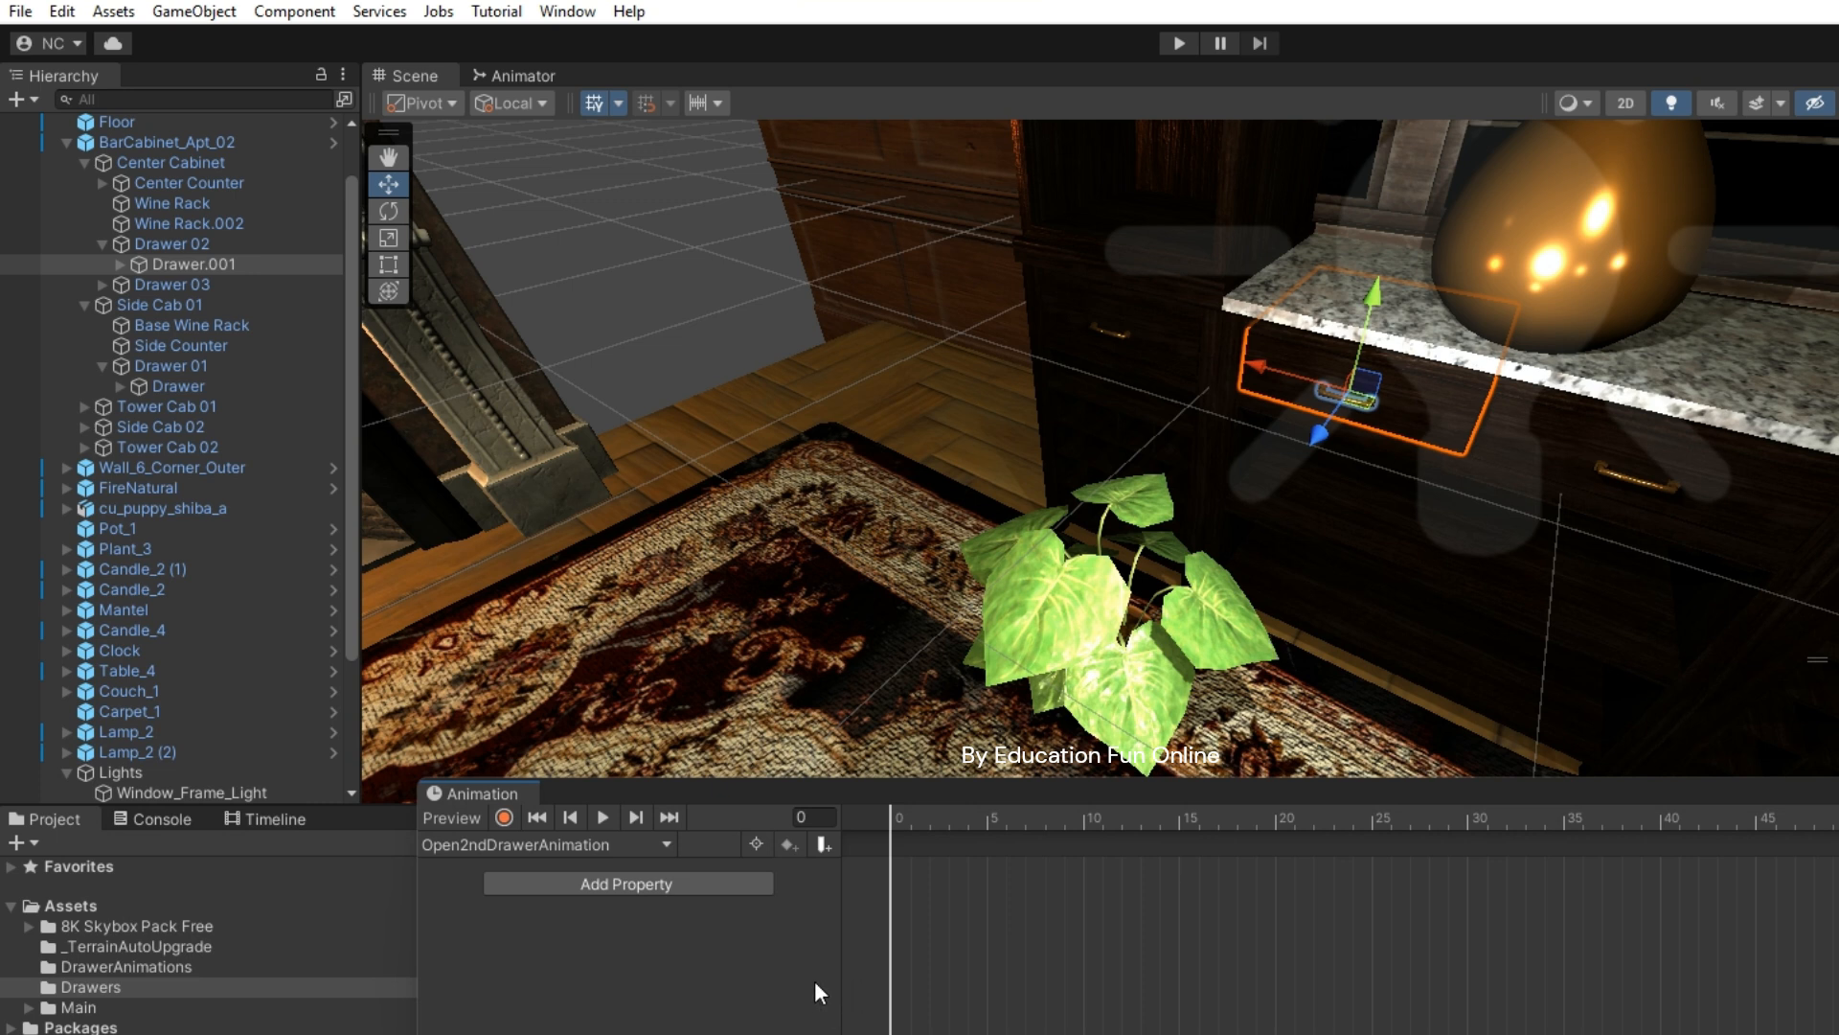
- Add Drawer.001's Transform Position property as a track in the Open2ndDrawerAnimation clip
click(592, 885)
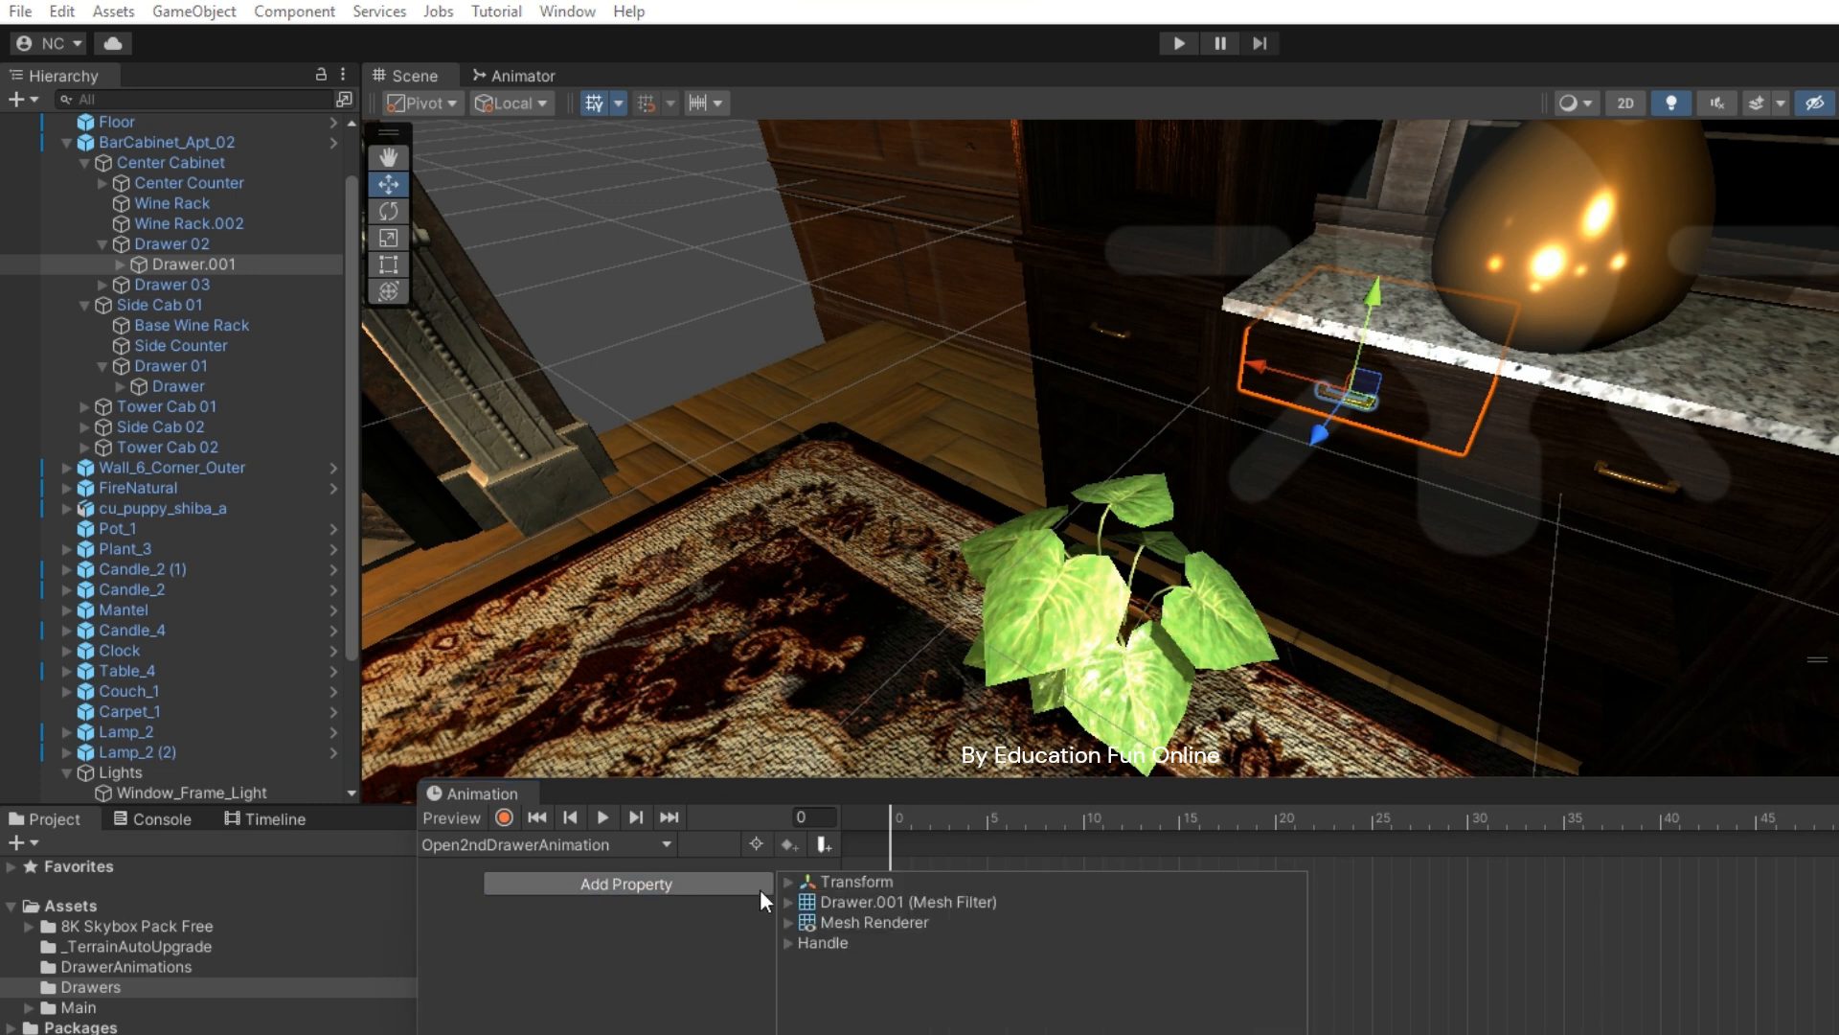
click(786, 878)
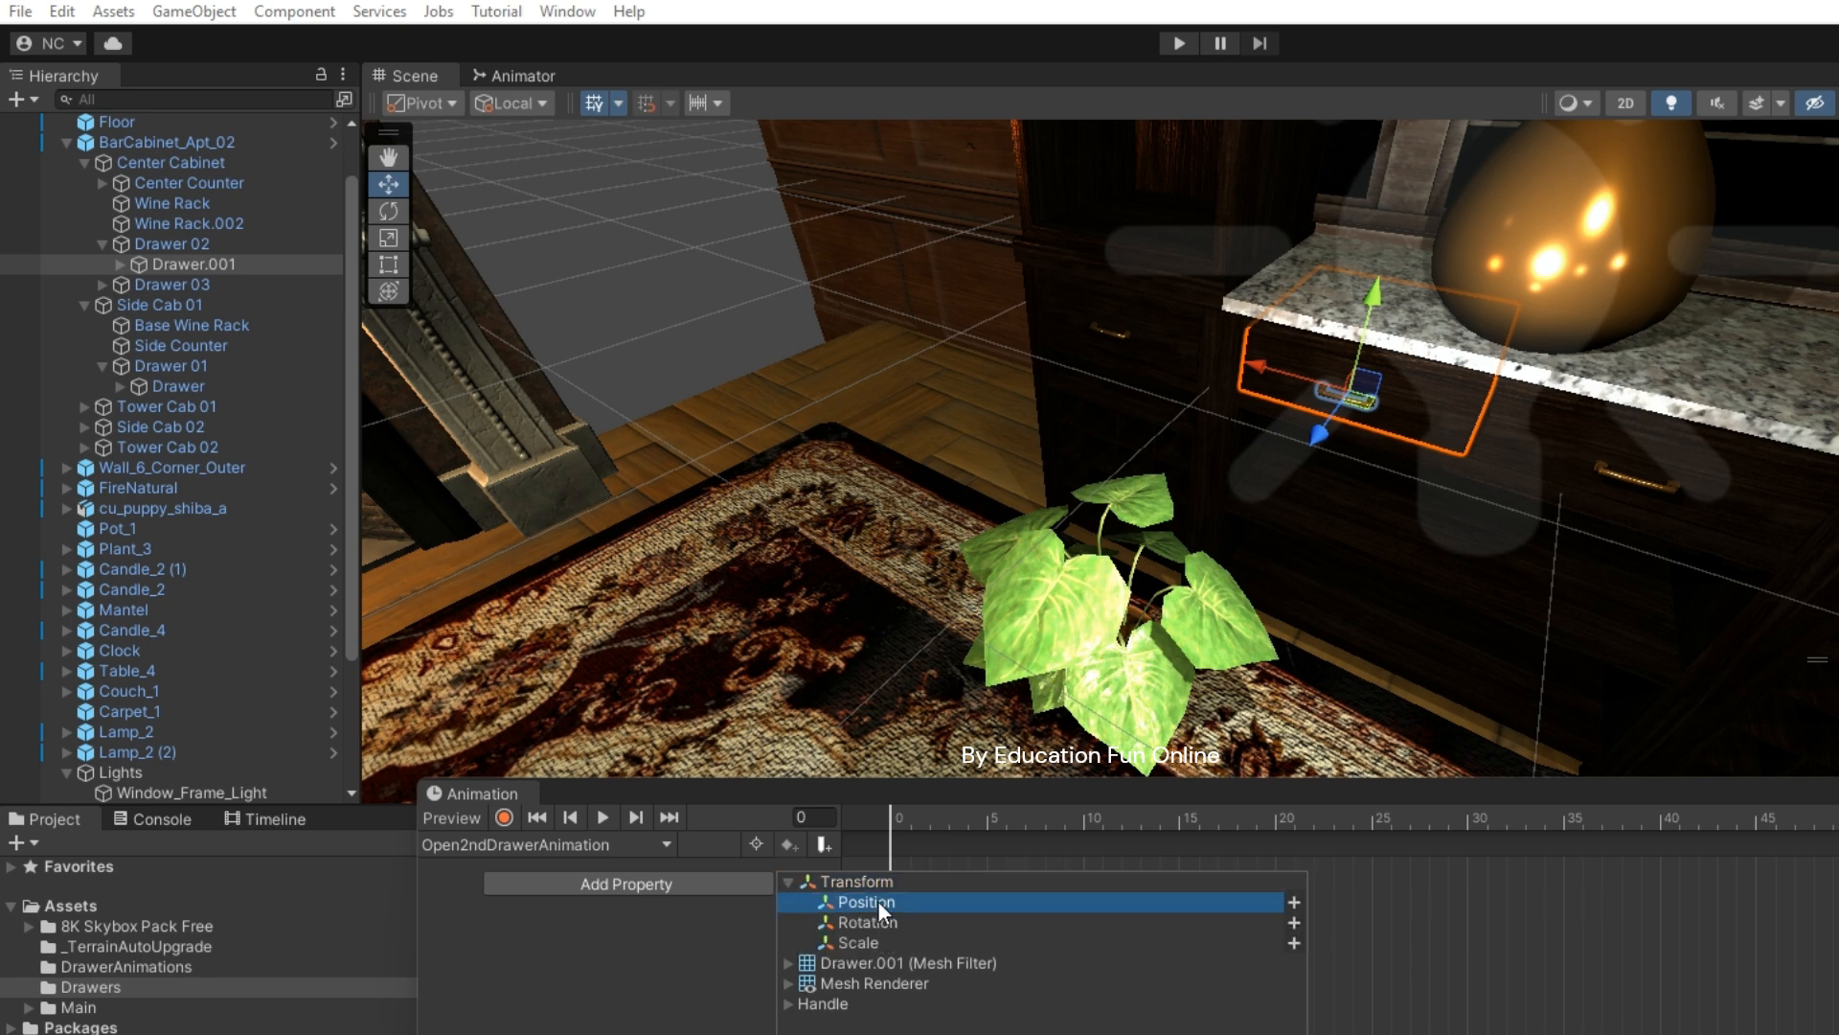
click(1294, 903)
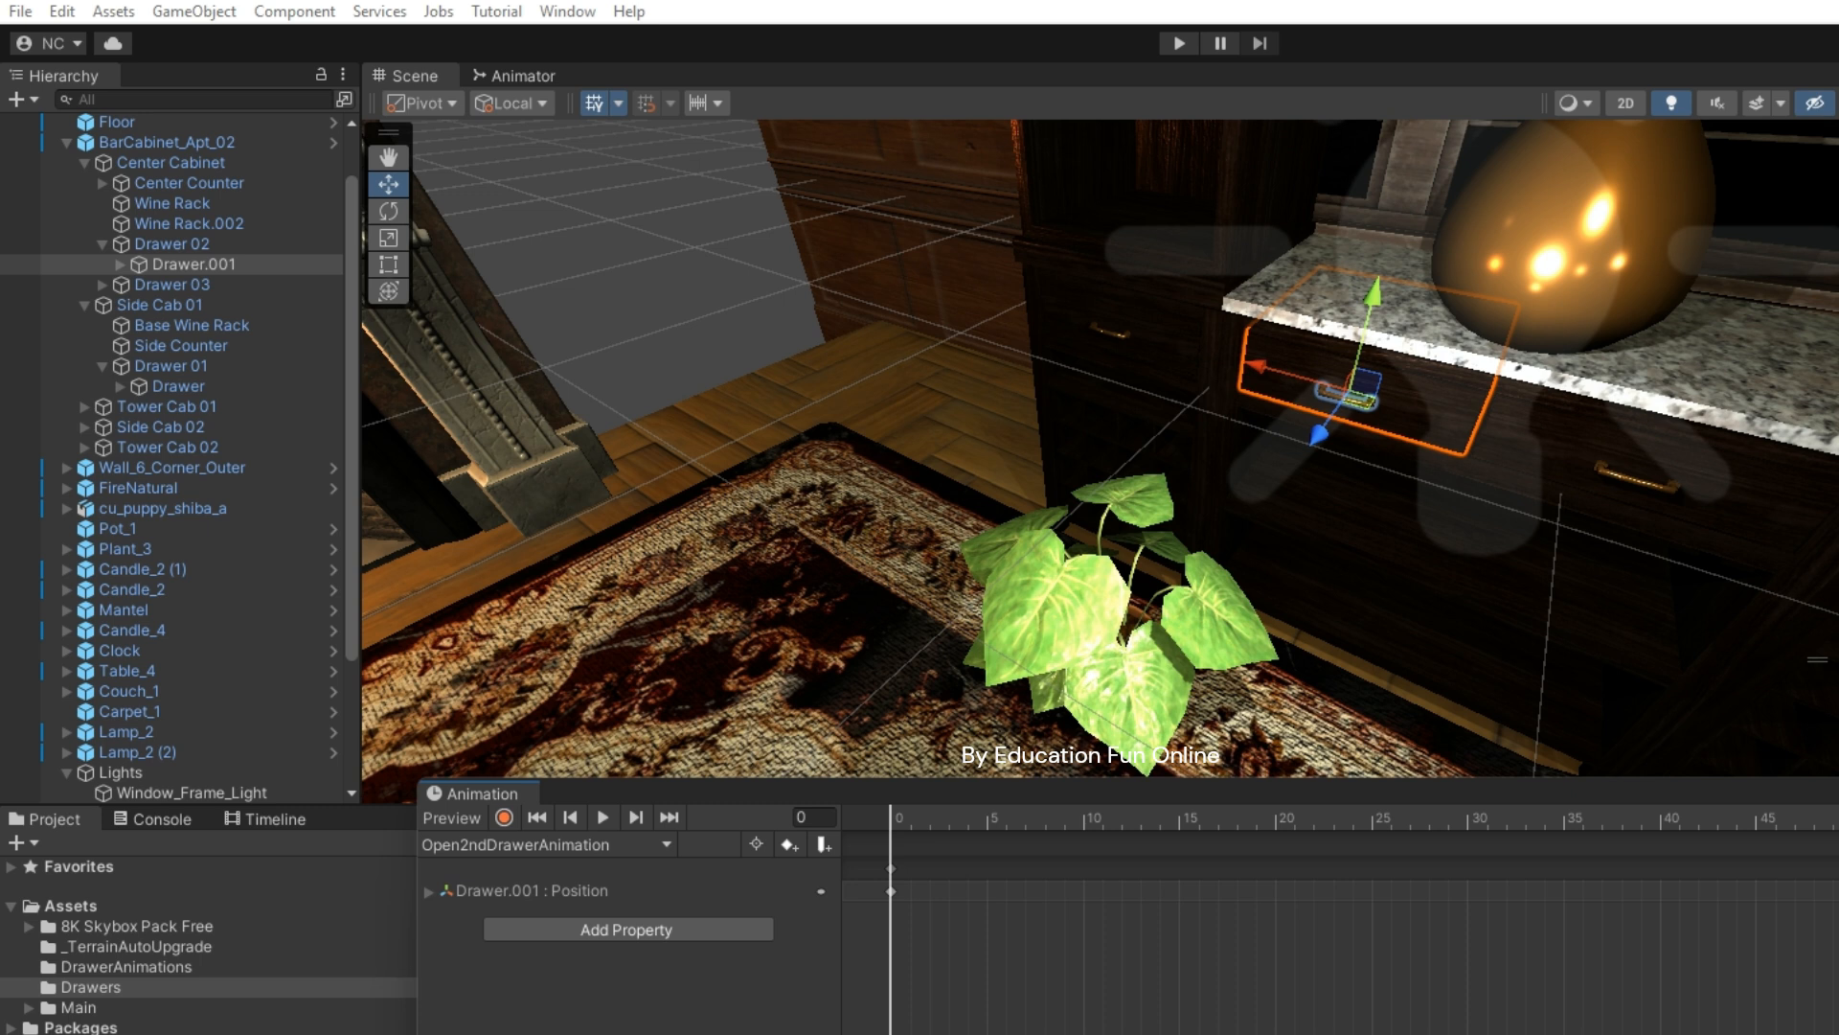
- Record a keyframe at frame 120 with Drawer.001 pulled out along Z, then play the preview
click(504, 818)
drag(1245, 1031, 1838, 1031)
click(1725, 820)
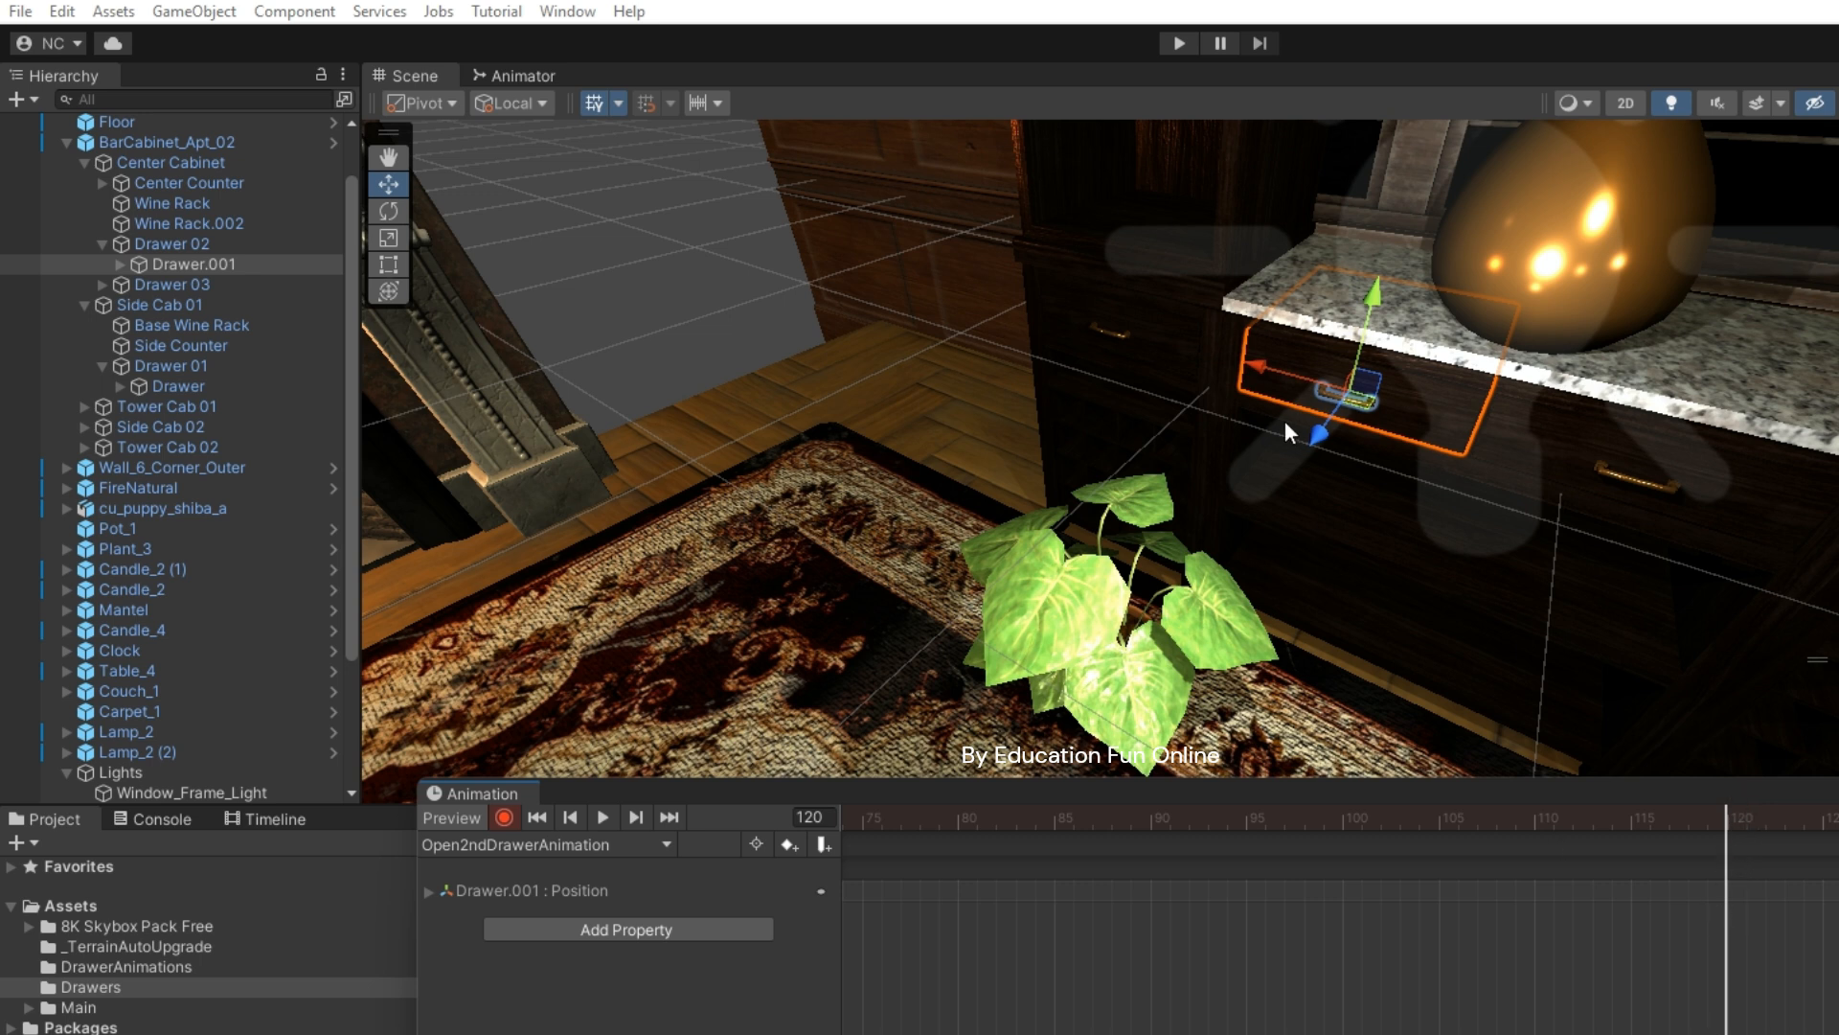
drag(1315, 433, 1186, 523)
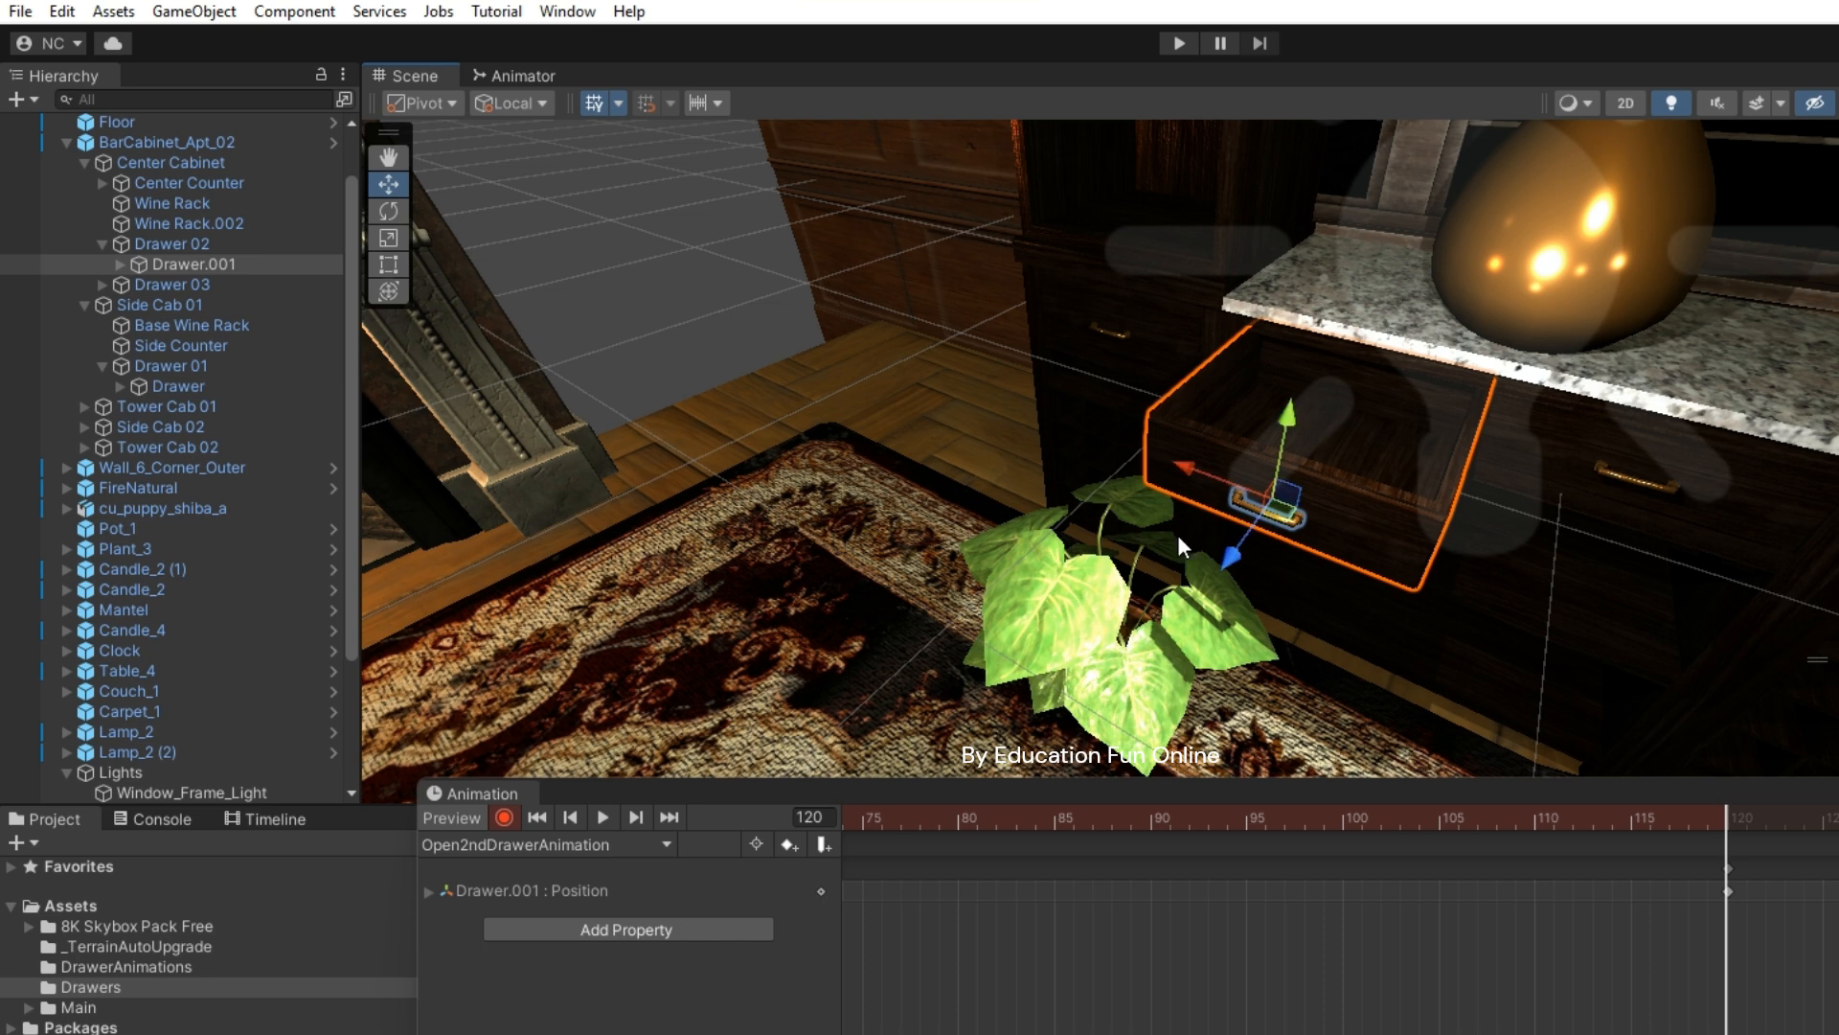
click(505, 816)
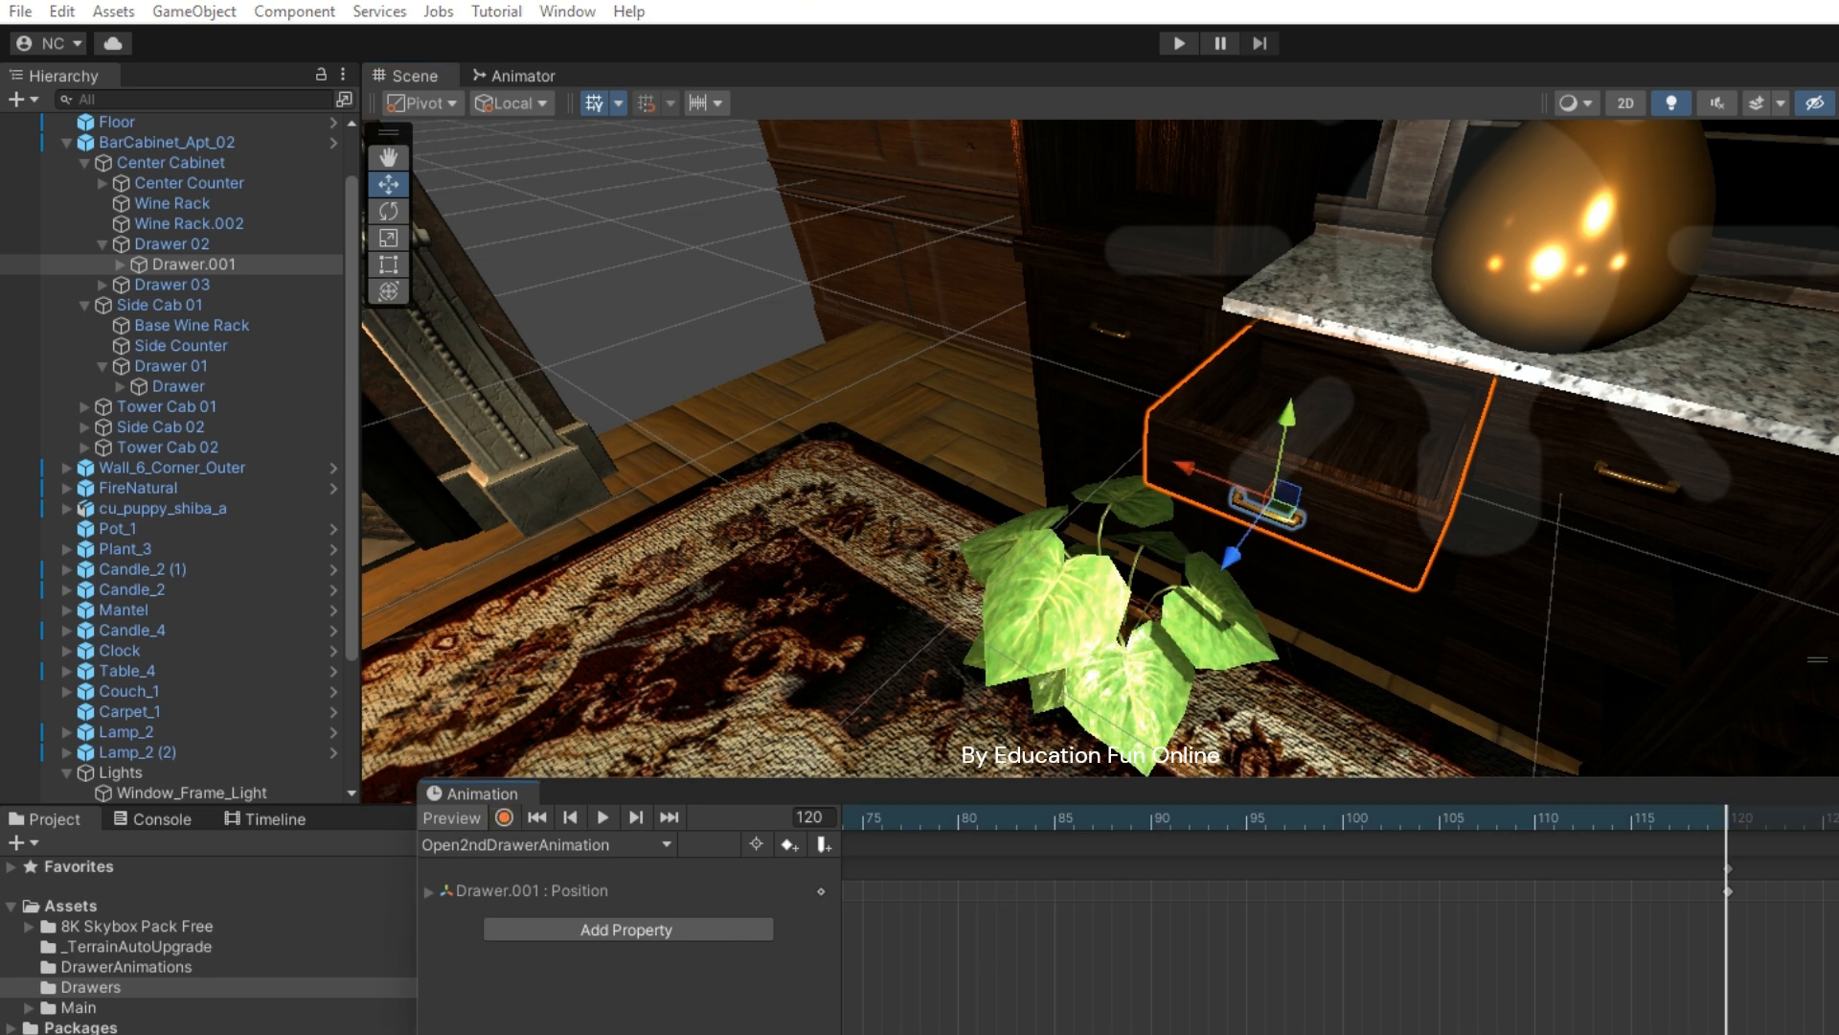
drag(1619, 1033, 1037, 1032)
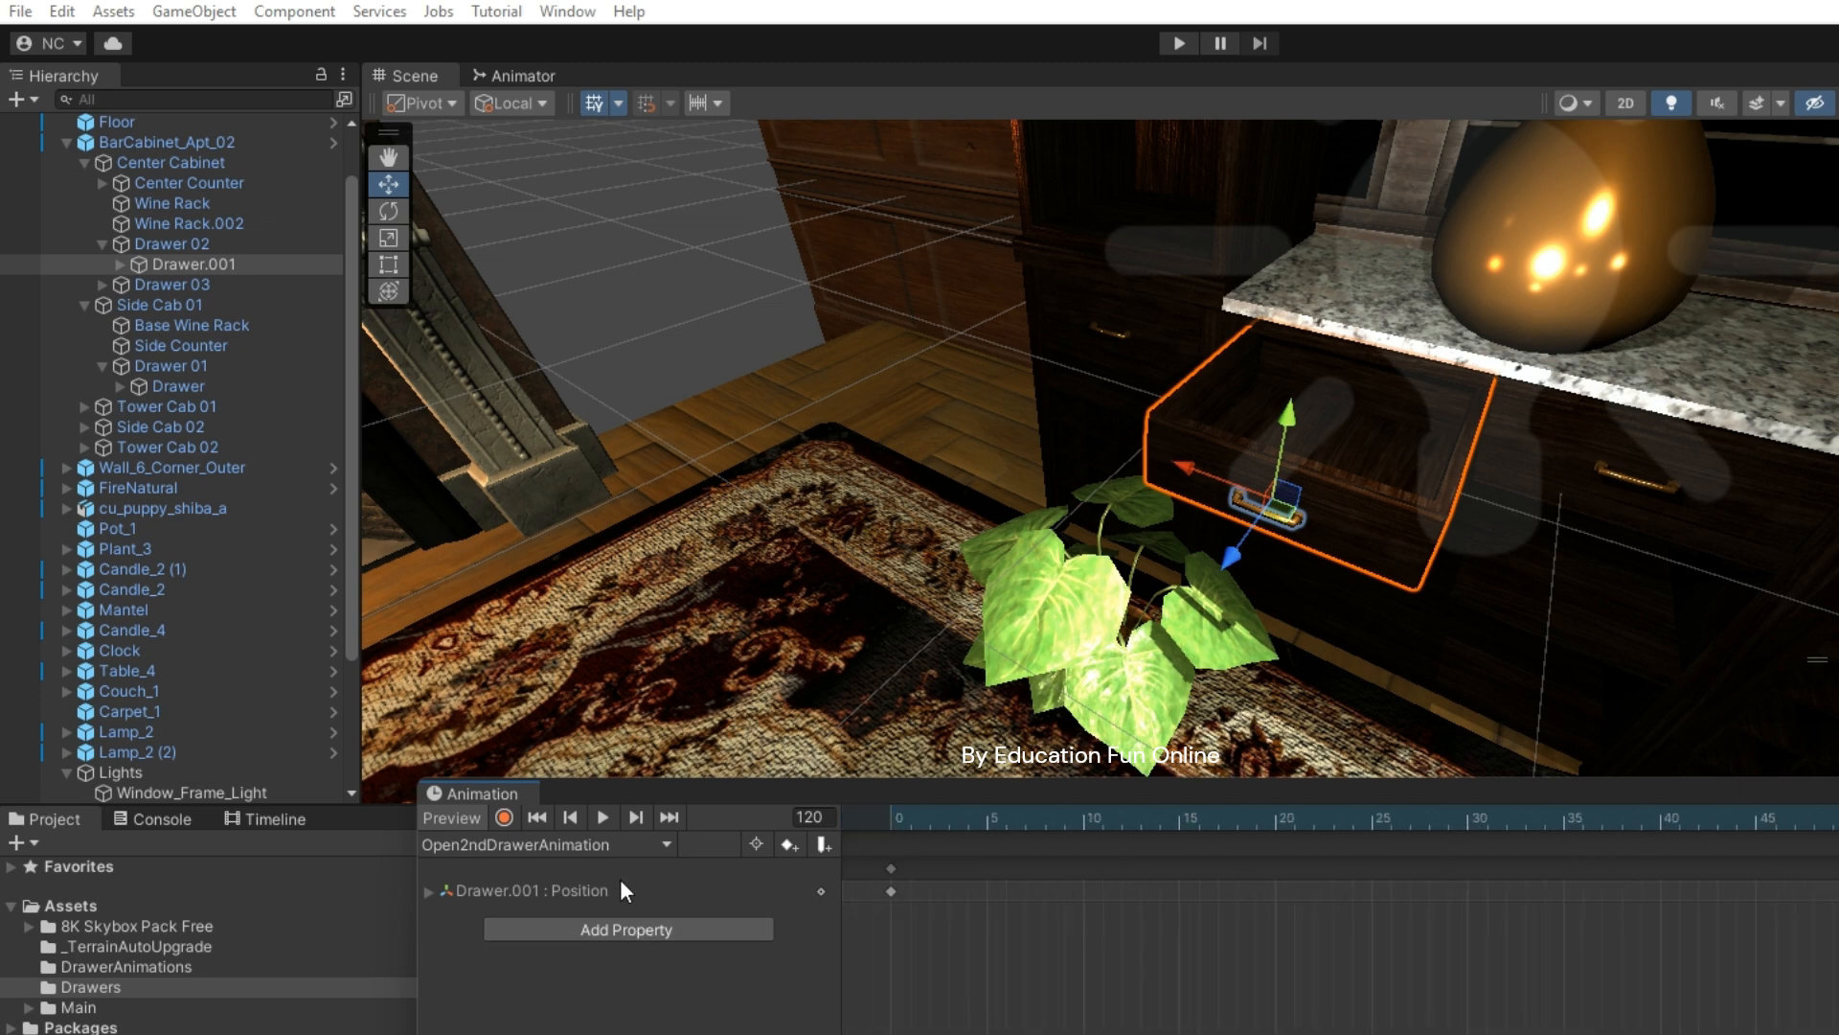
click(601, 816)
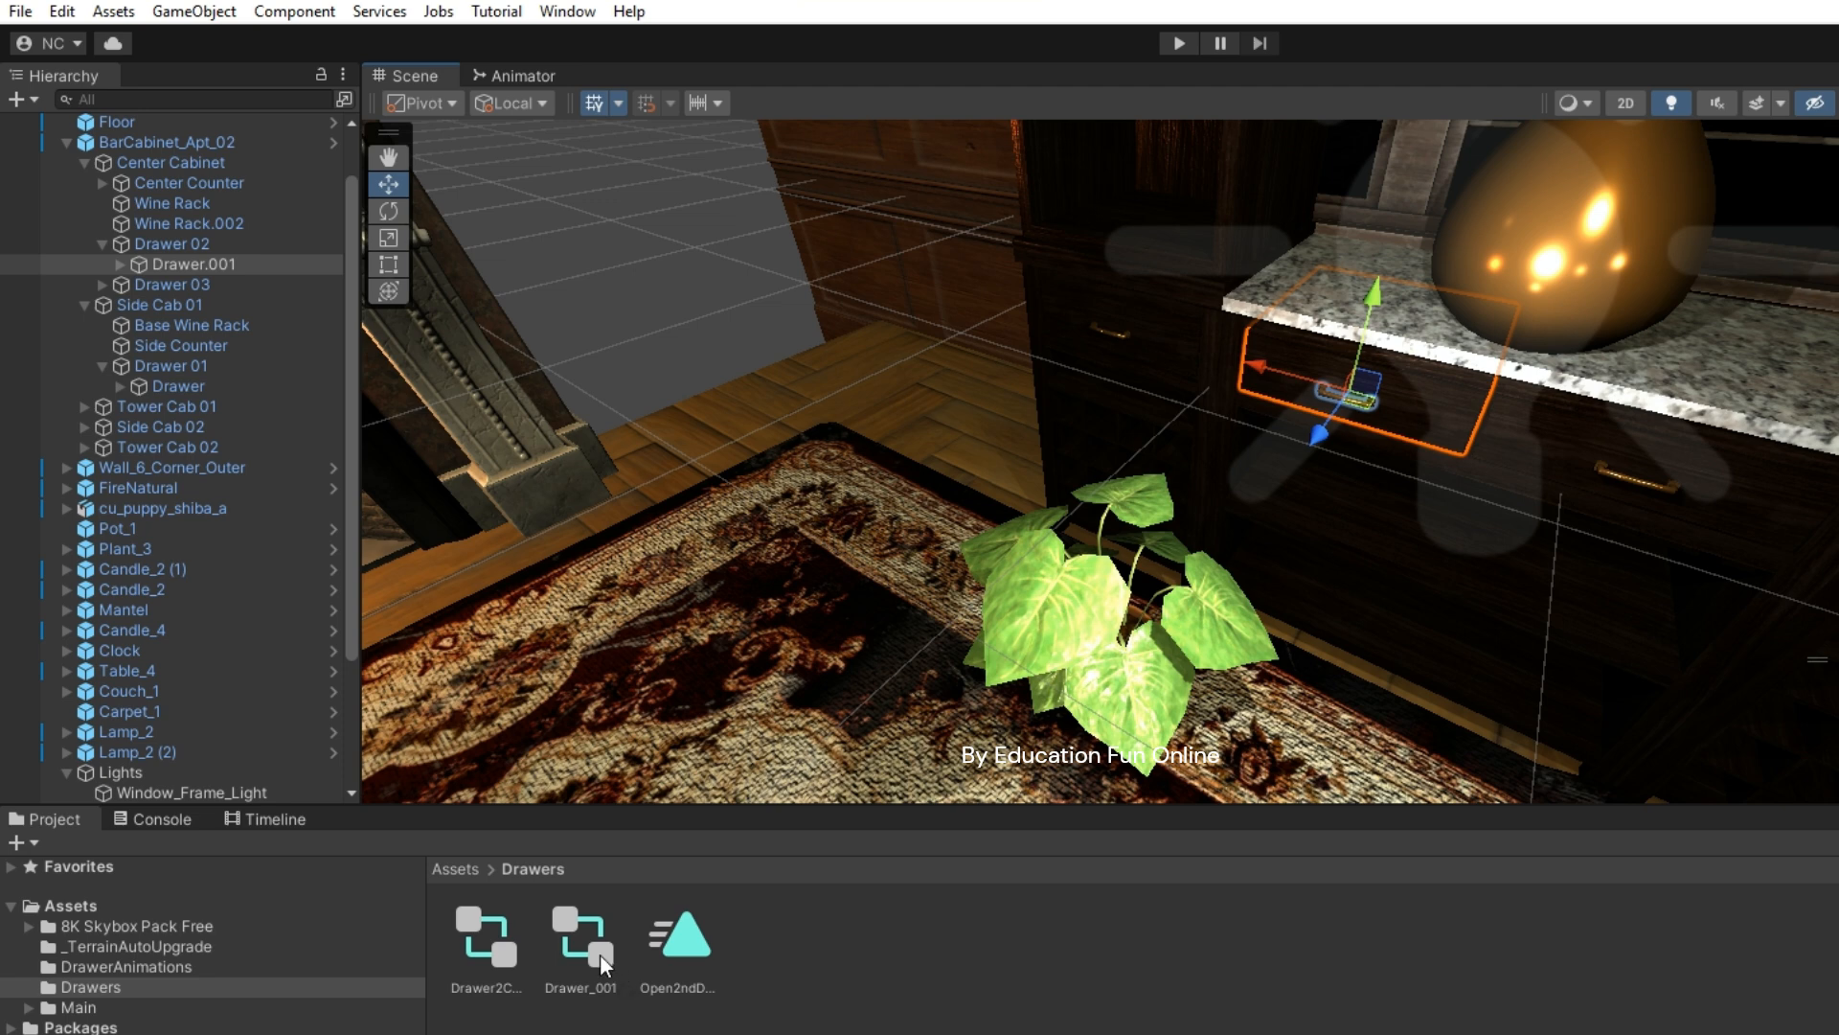
- Delete the Drawer_001 animator controller asset from the Drawers folder
click(599, 952)
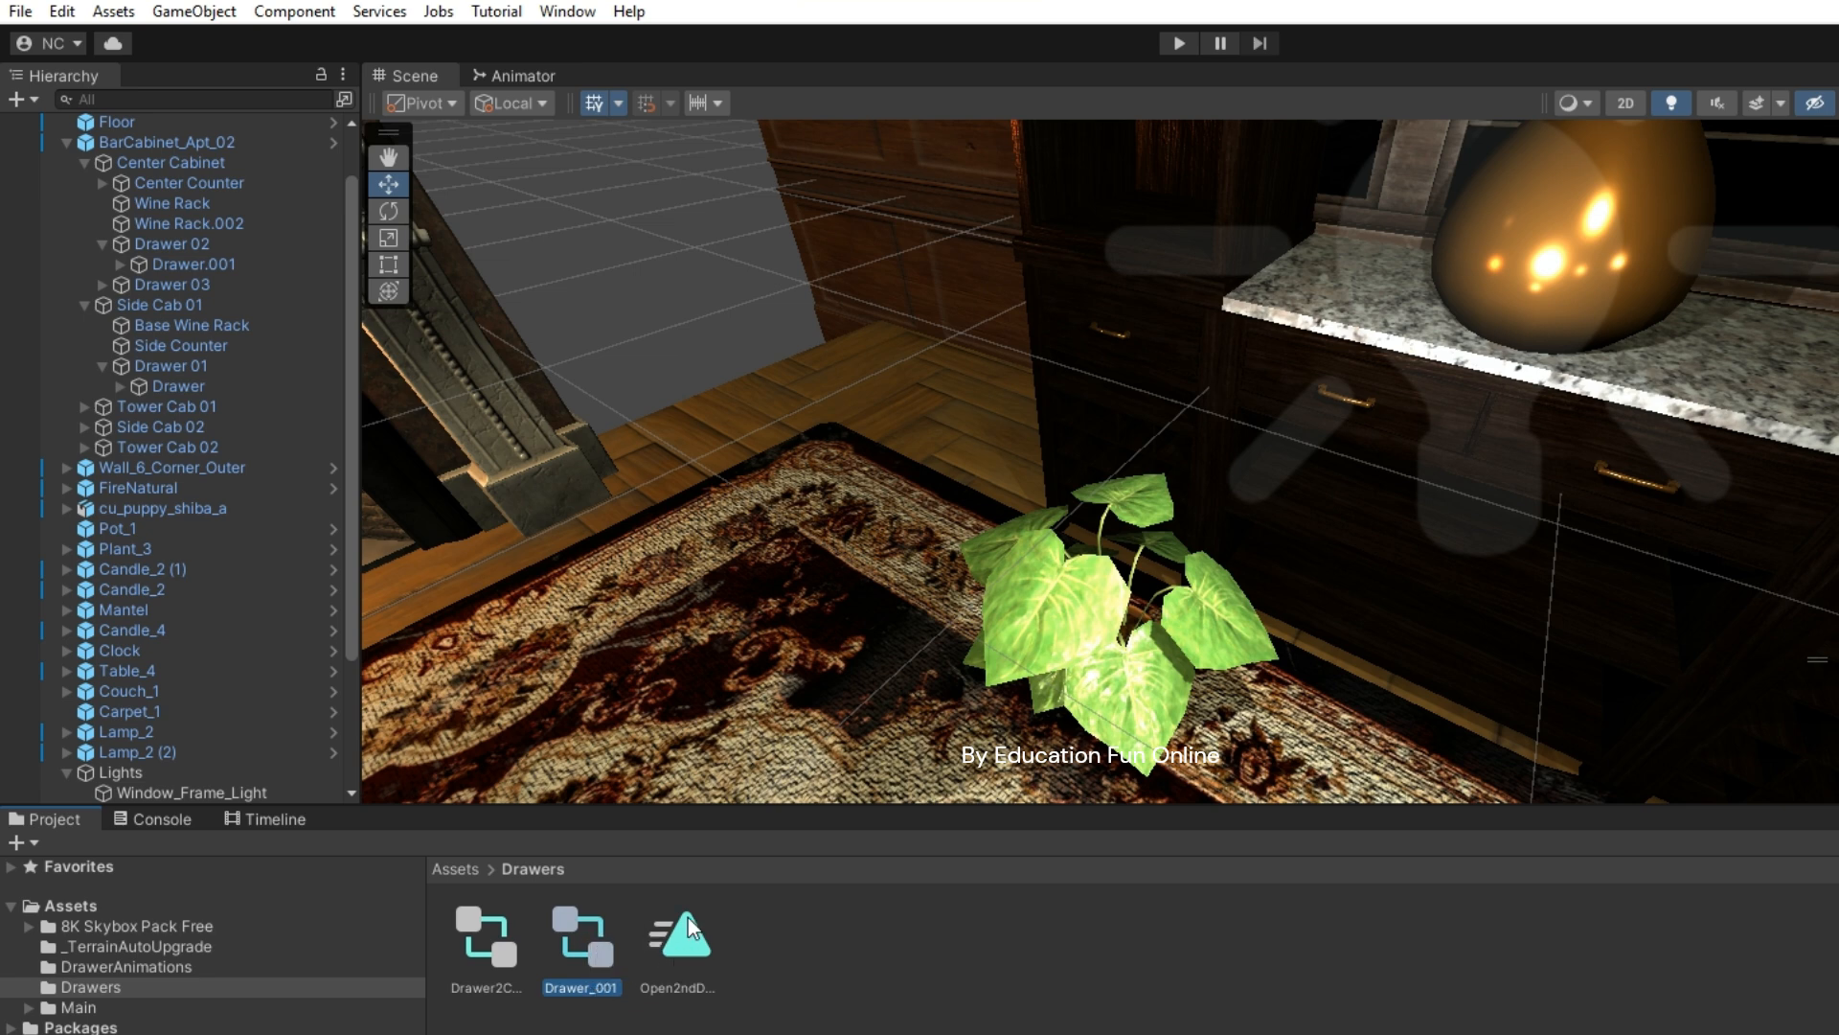
right_click(600, 949)
click(668, 352)
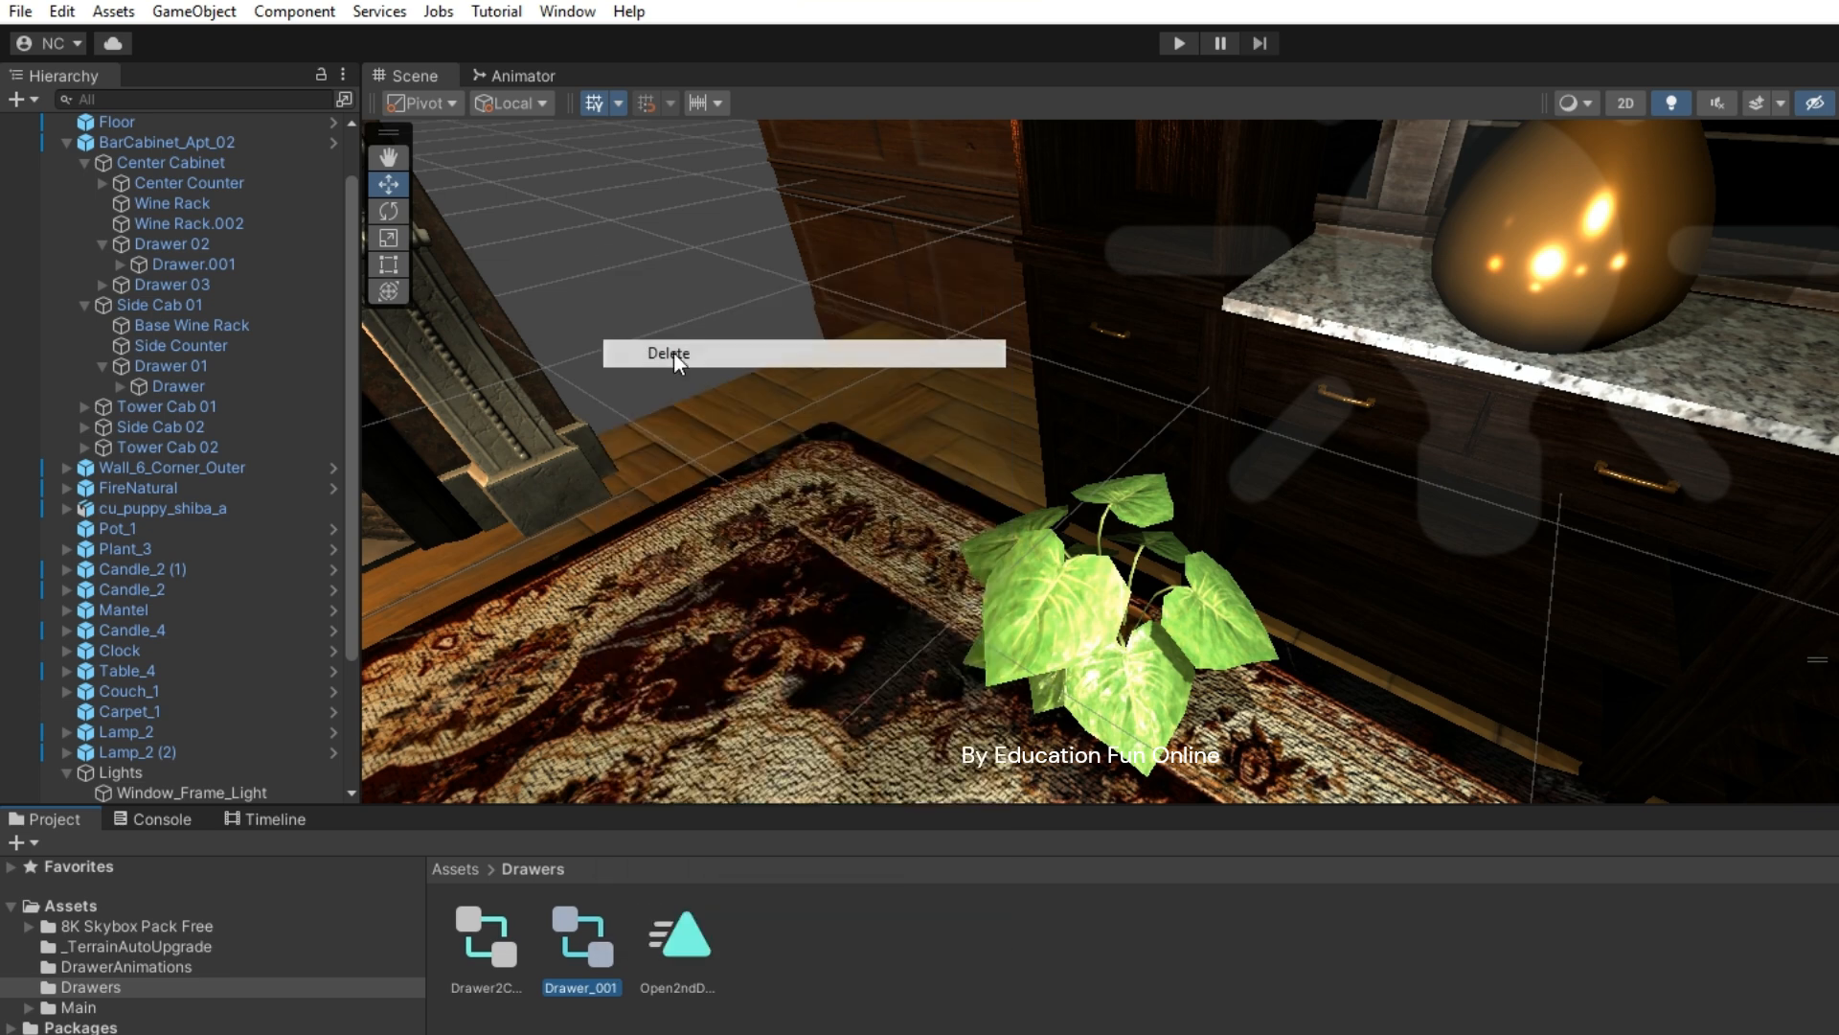
click(1287, 688)
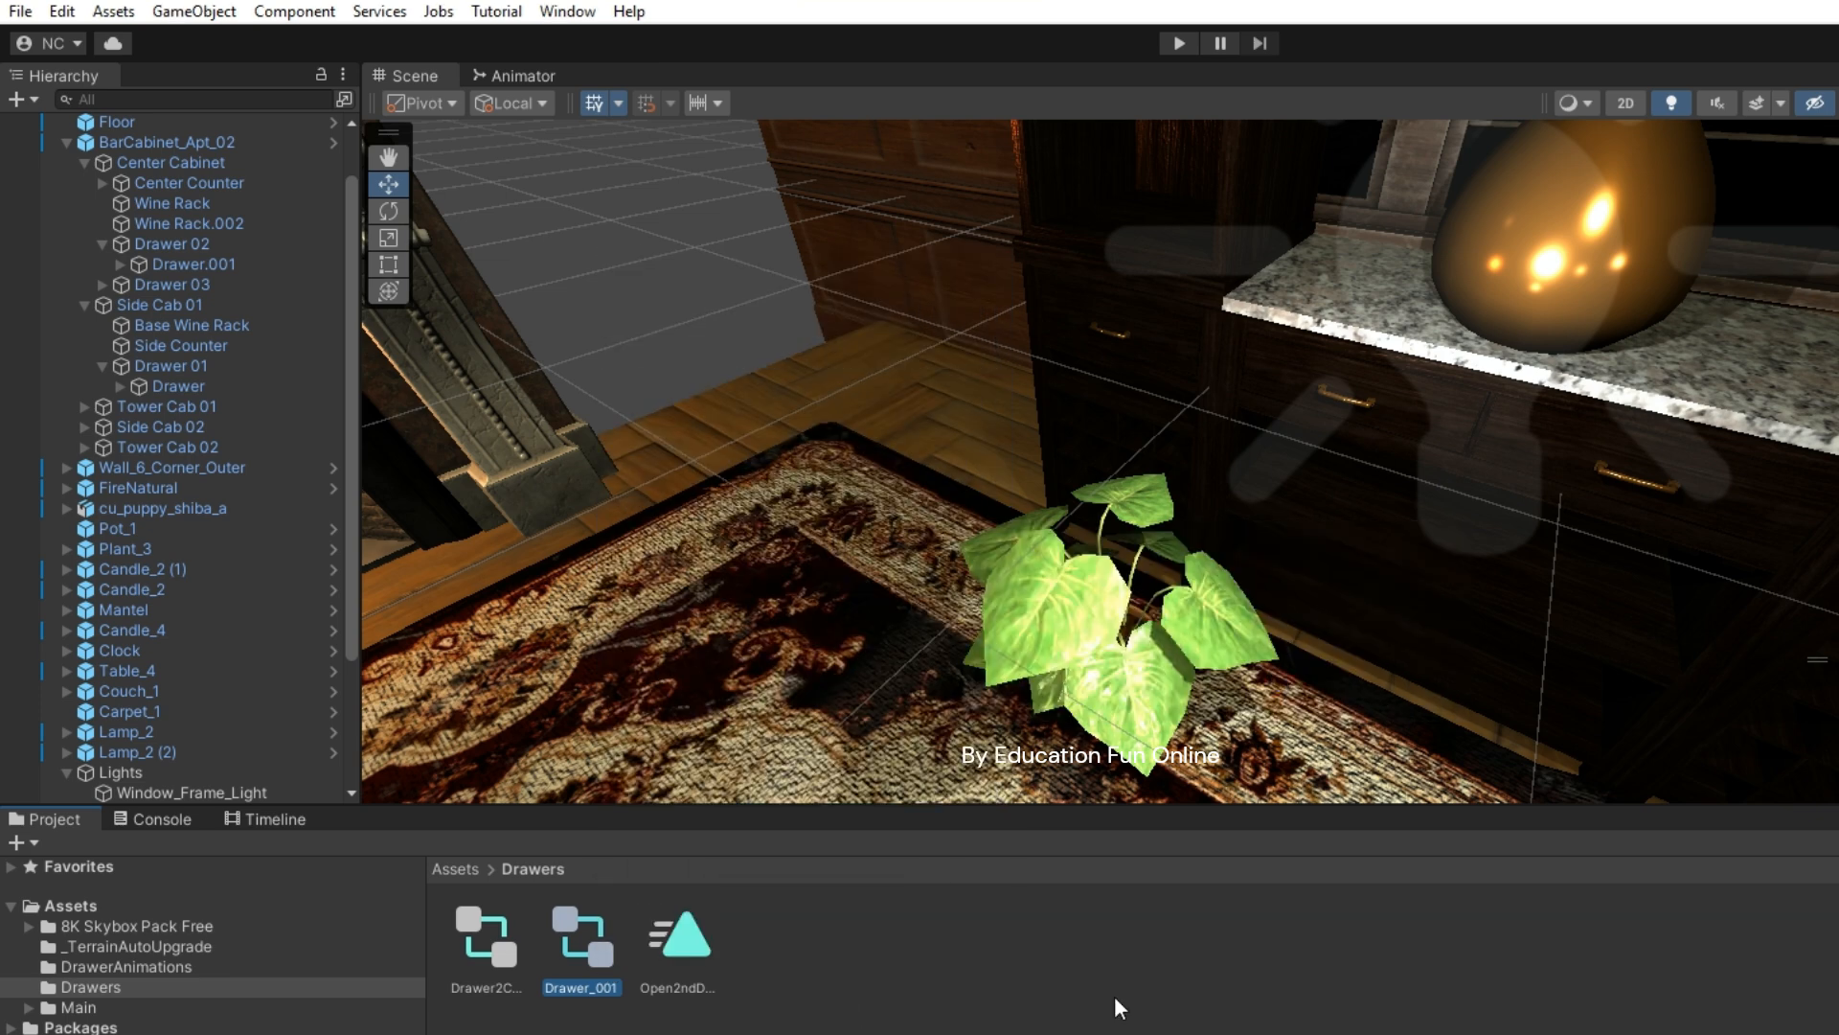
- Add Open2ndDrawerAnimation to the controller graph as the Entry state, then save the scene
double_click(495, 945)
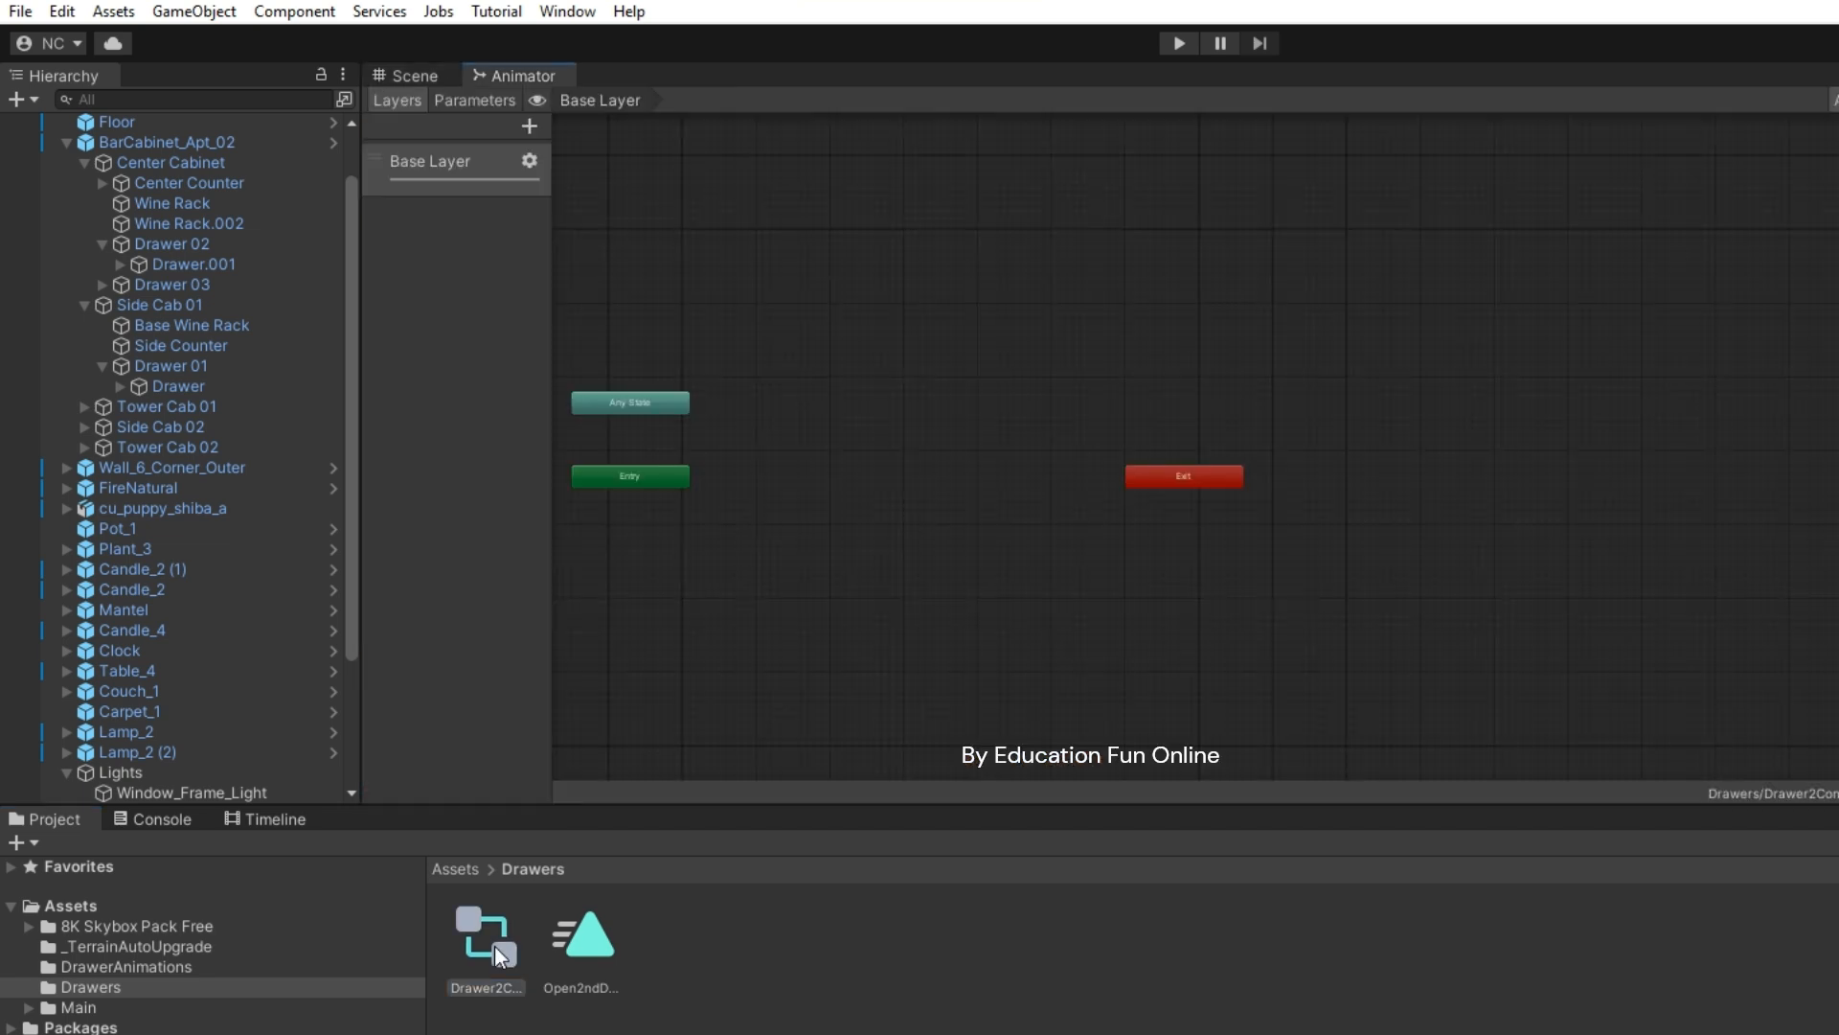
drag(602, 936, 1044, 406)
drag(940, 458, 915, 495)
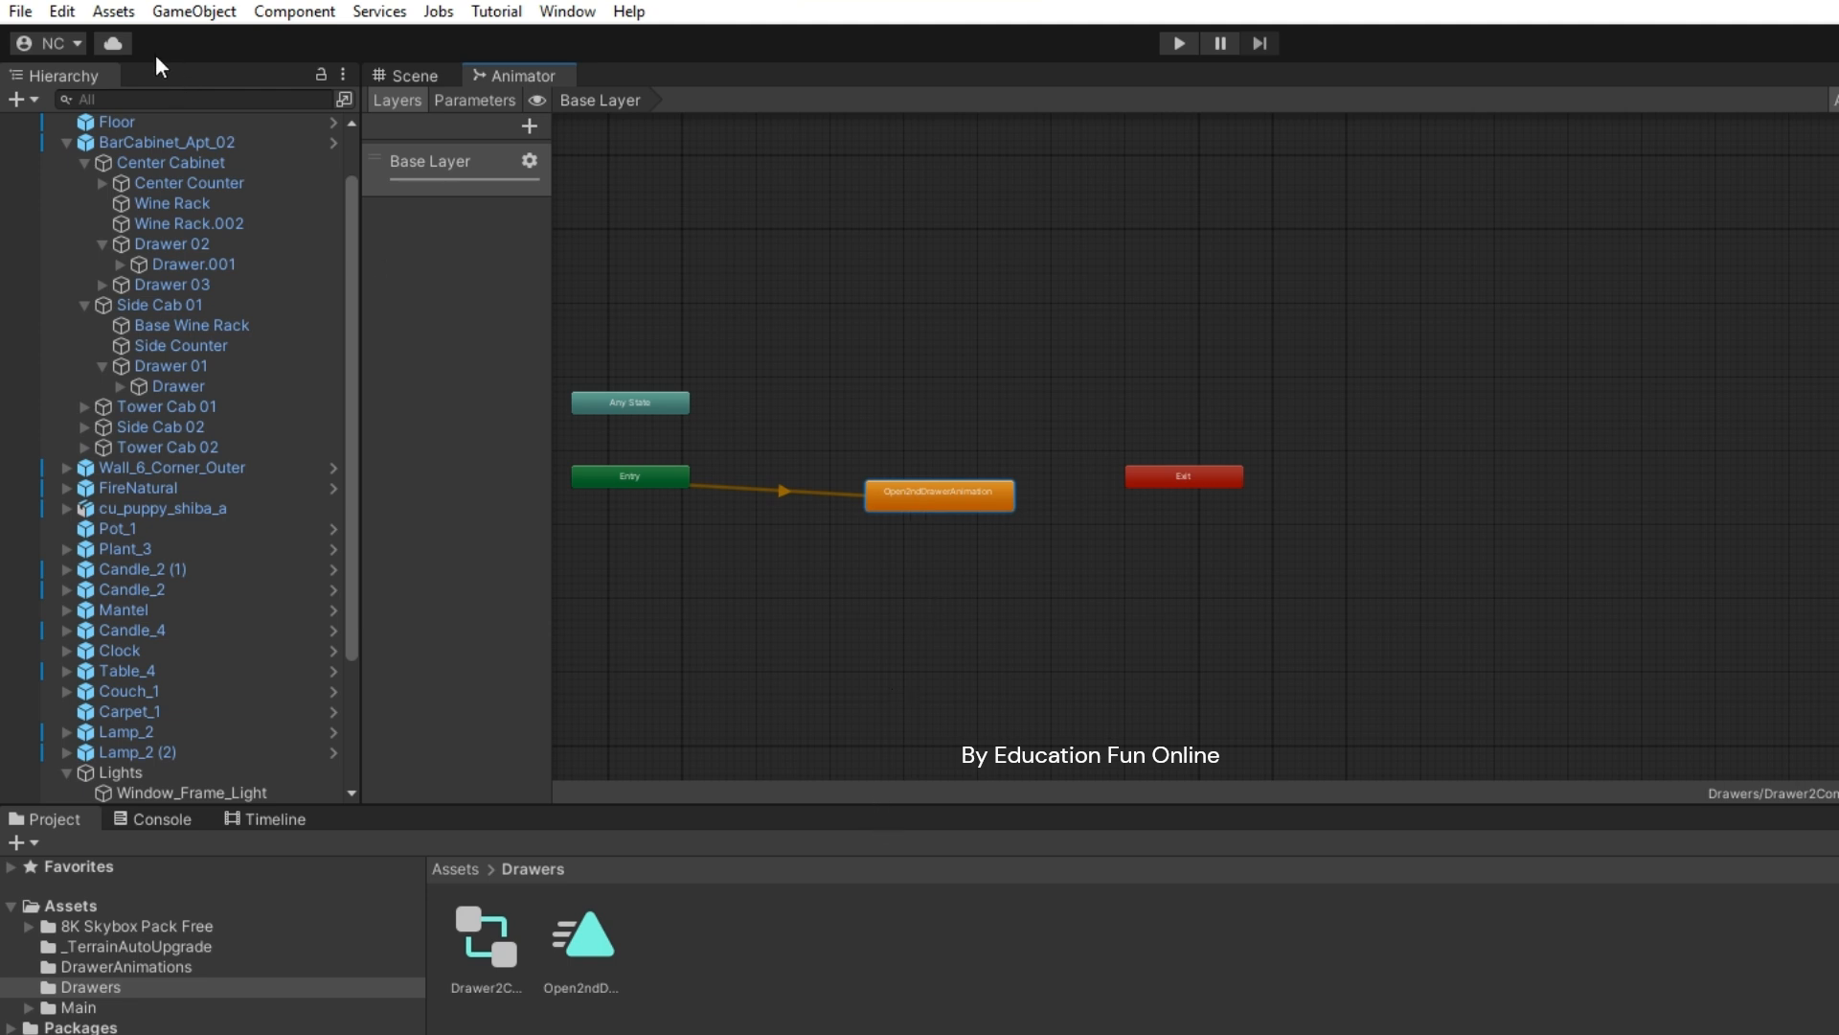
click(21, 11)
click(92, 141)
- In the Scene view, assign Drawer2Controller to Drawer.001's Animator Controller field in the Inspector
click(409, 74)
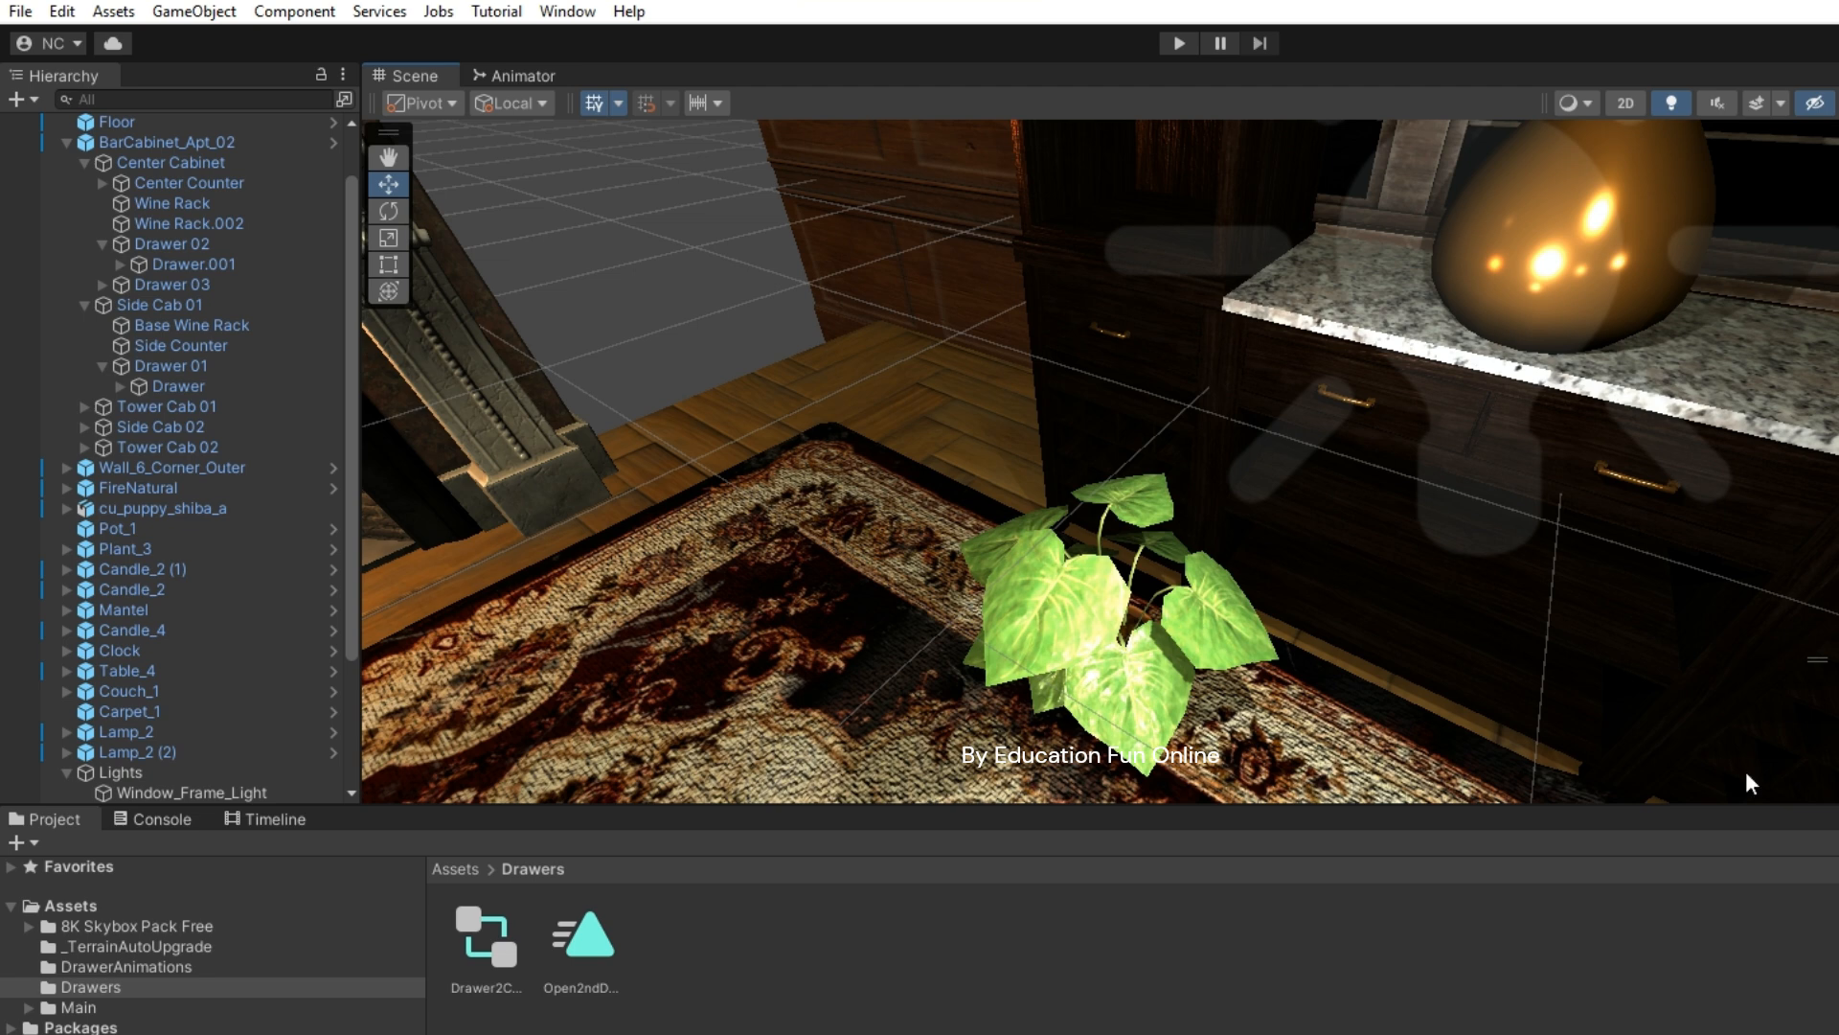
drag(1690, 806, 1707, 916)
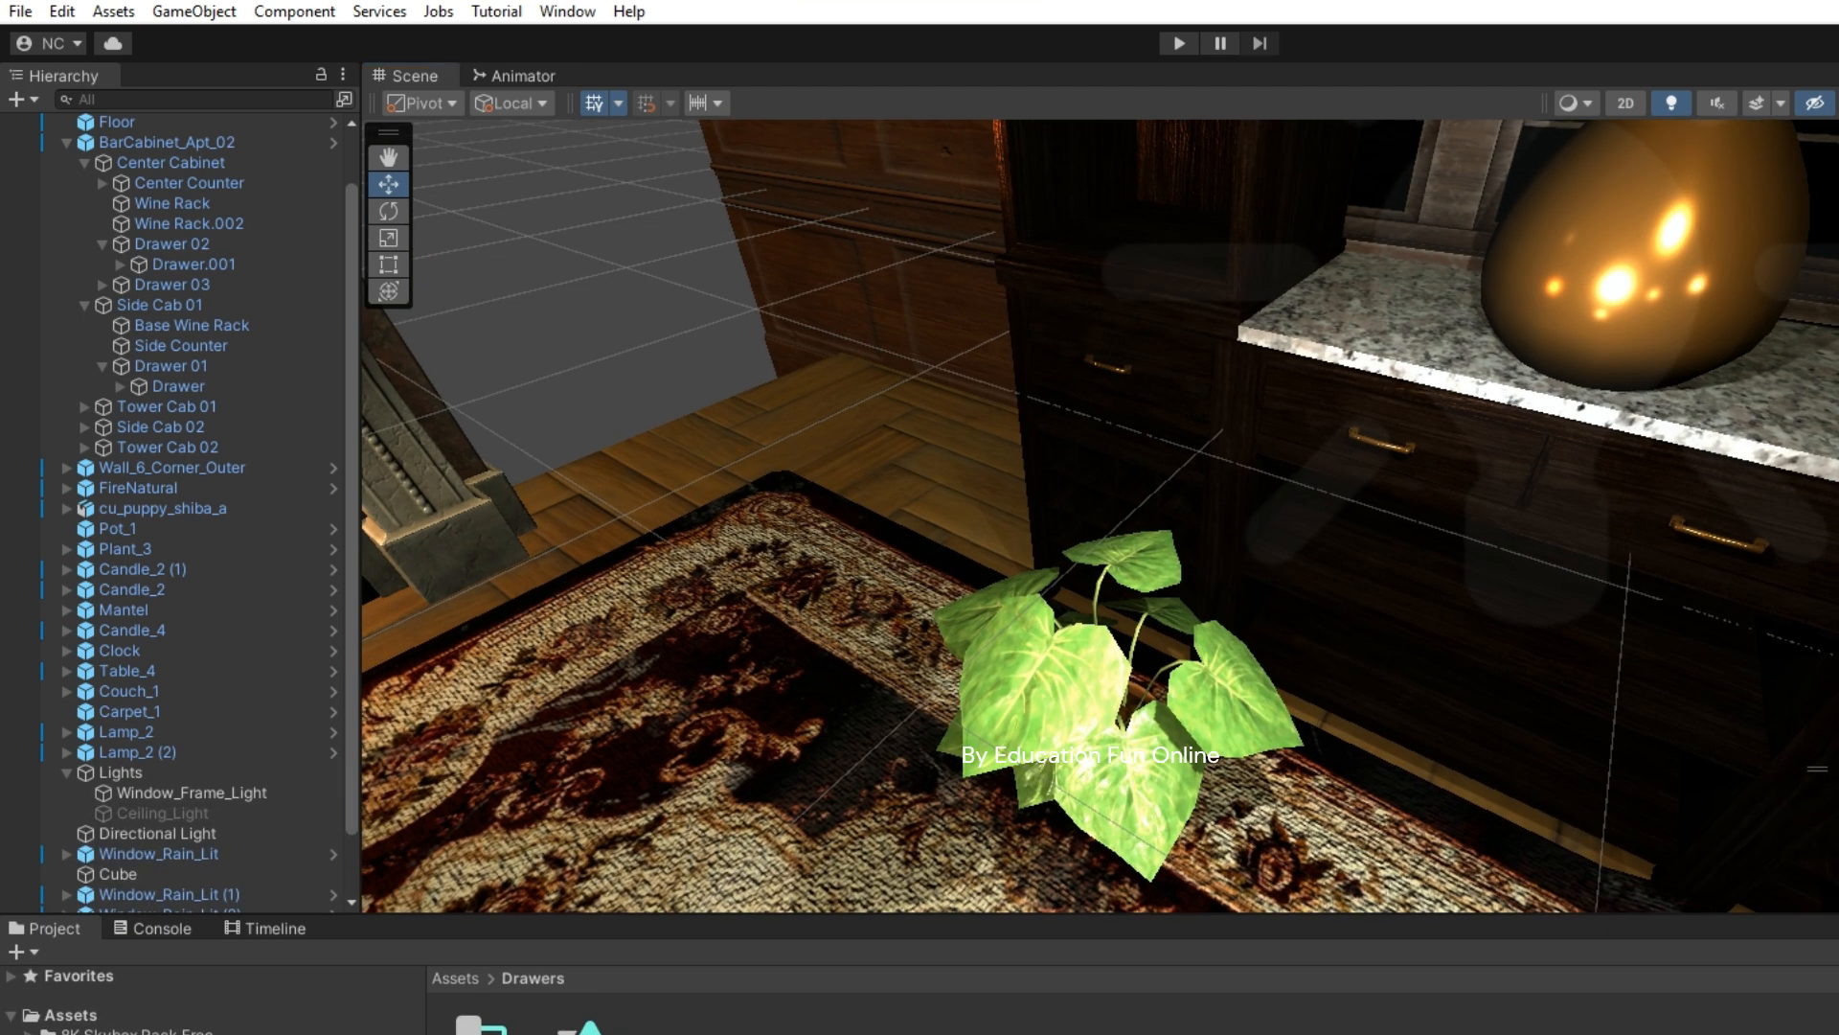
drag(1836, 256, 1338, 250)
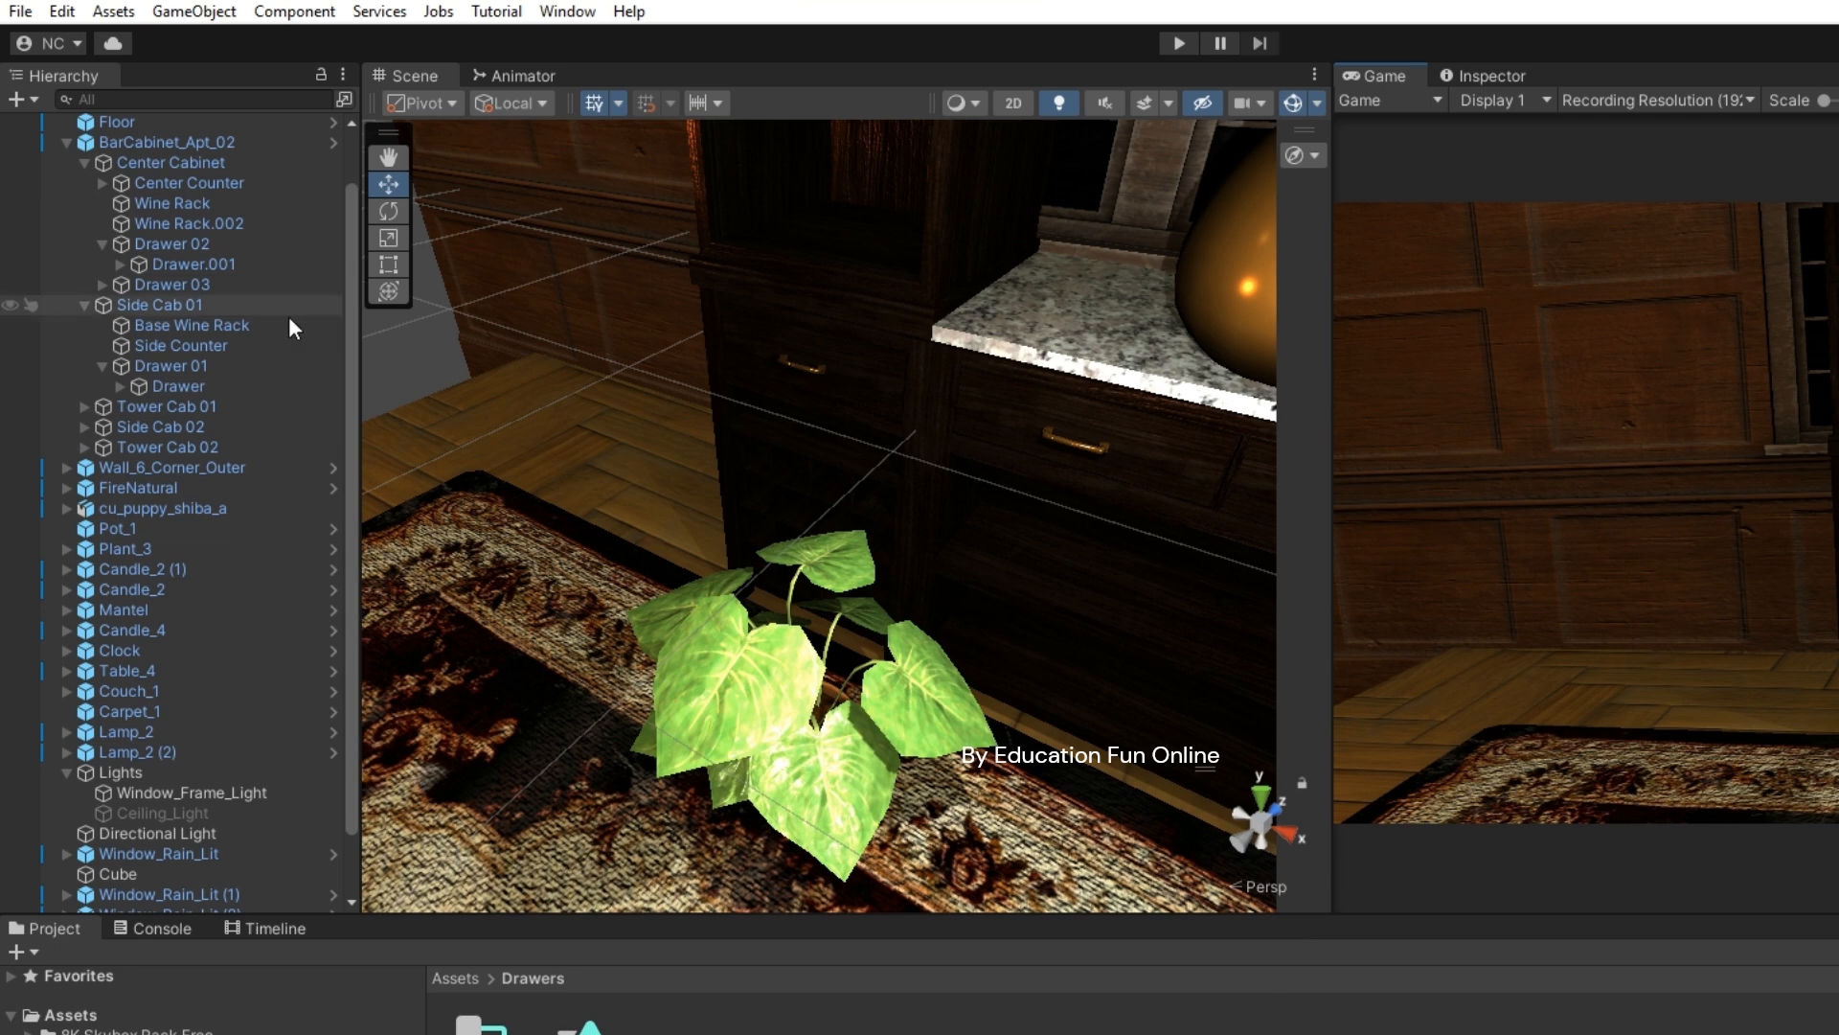
click(238, 265)
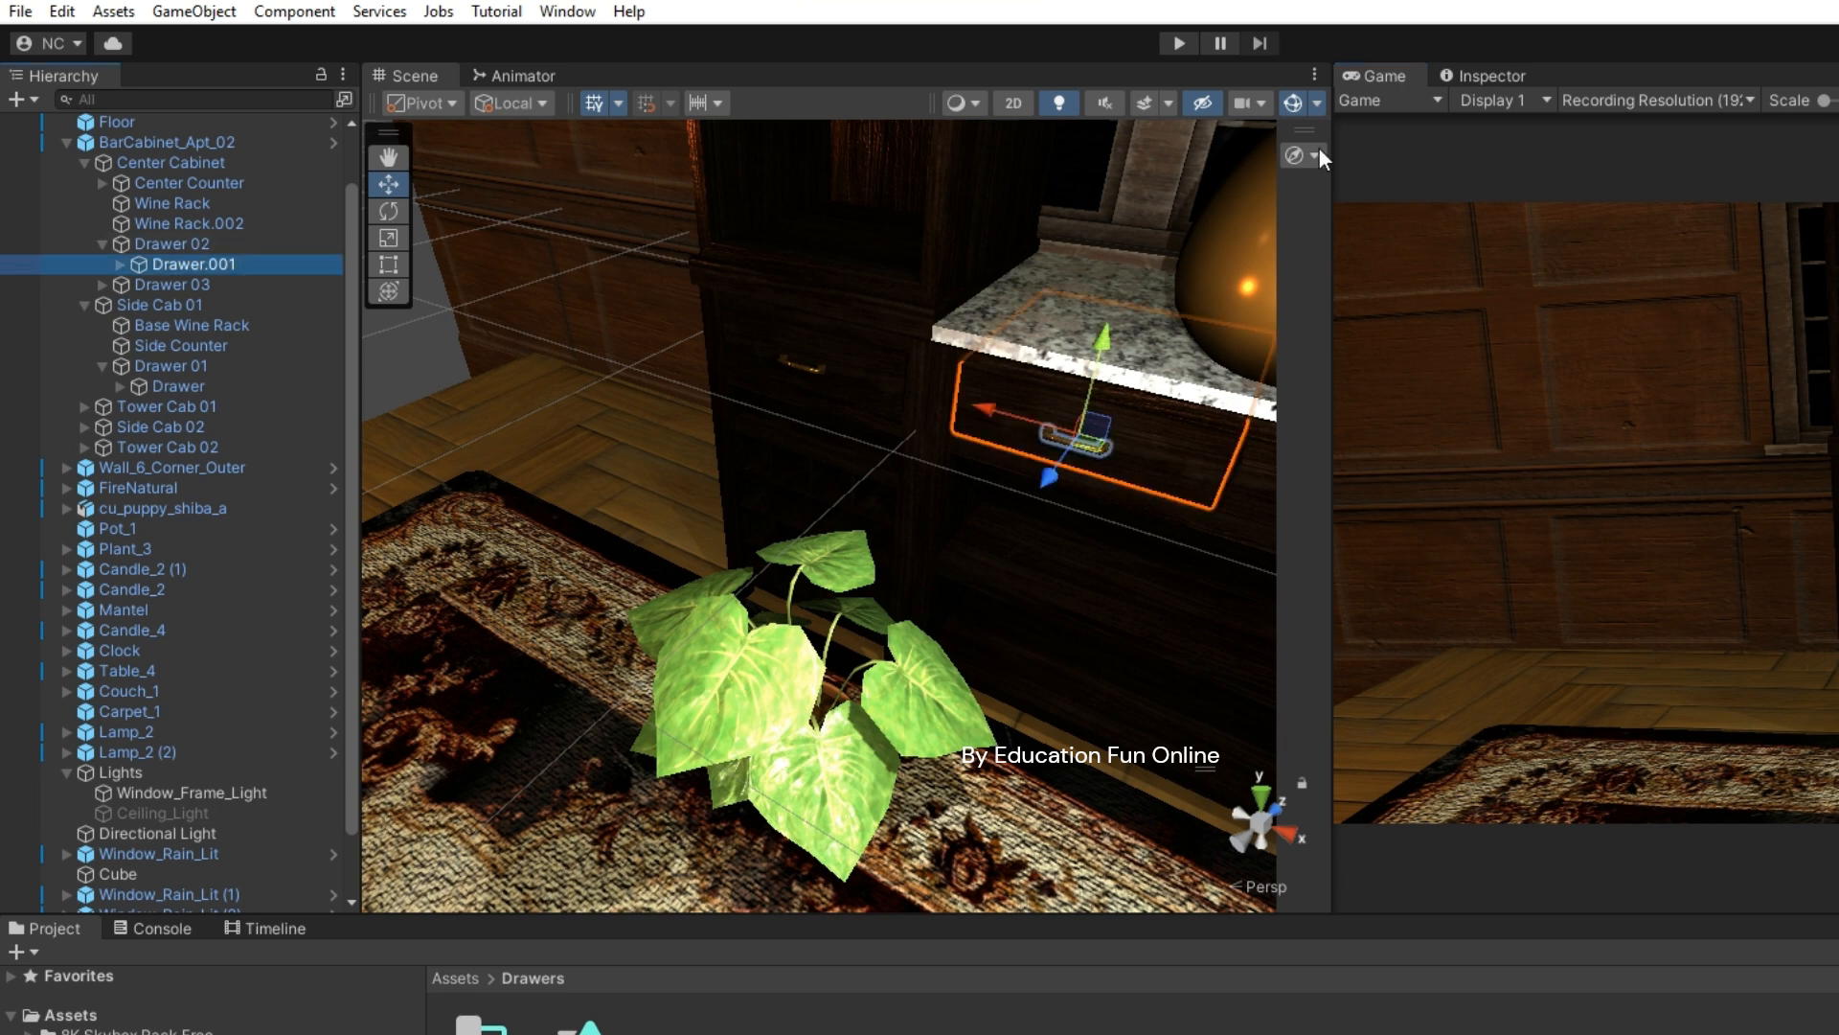
click(1485, 77)
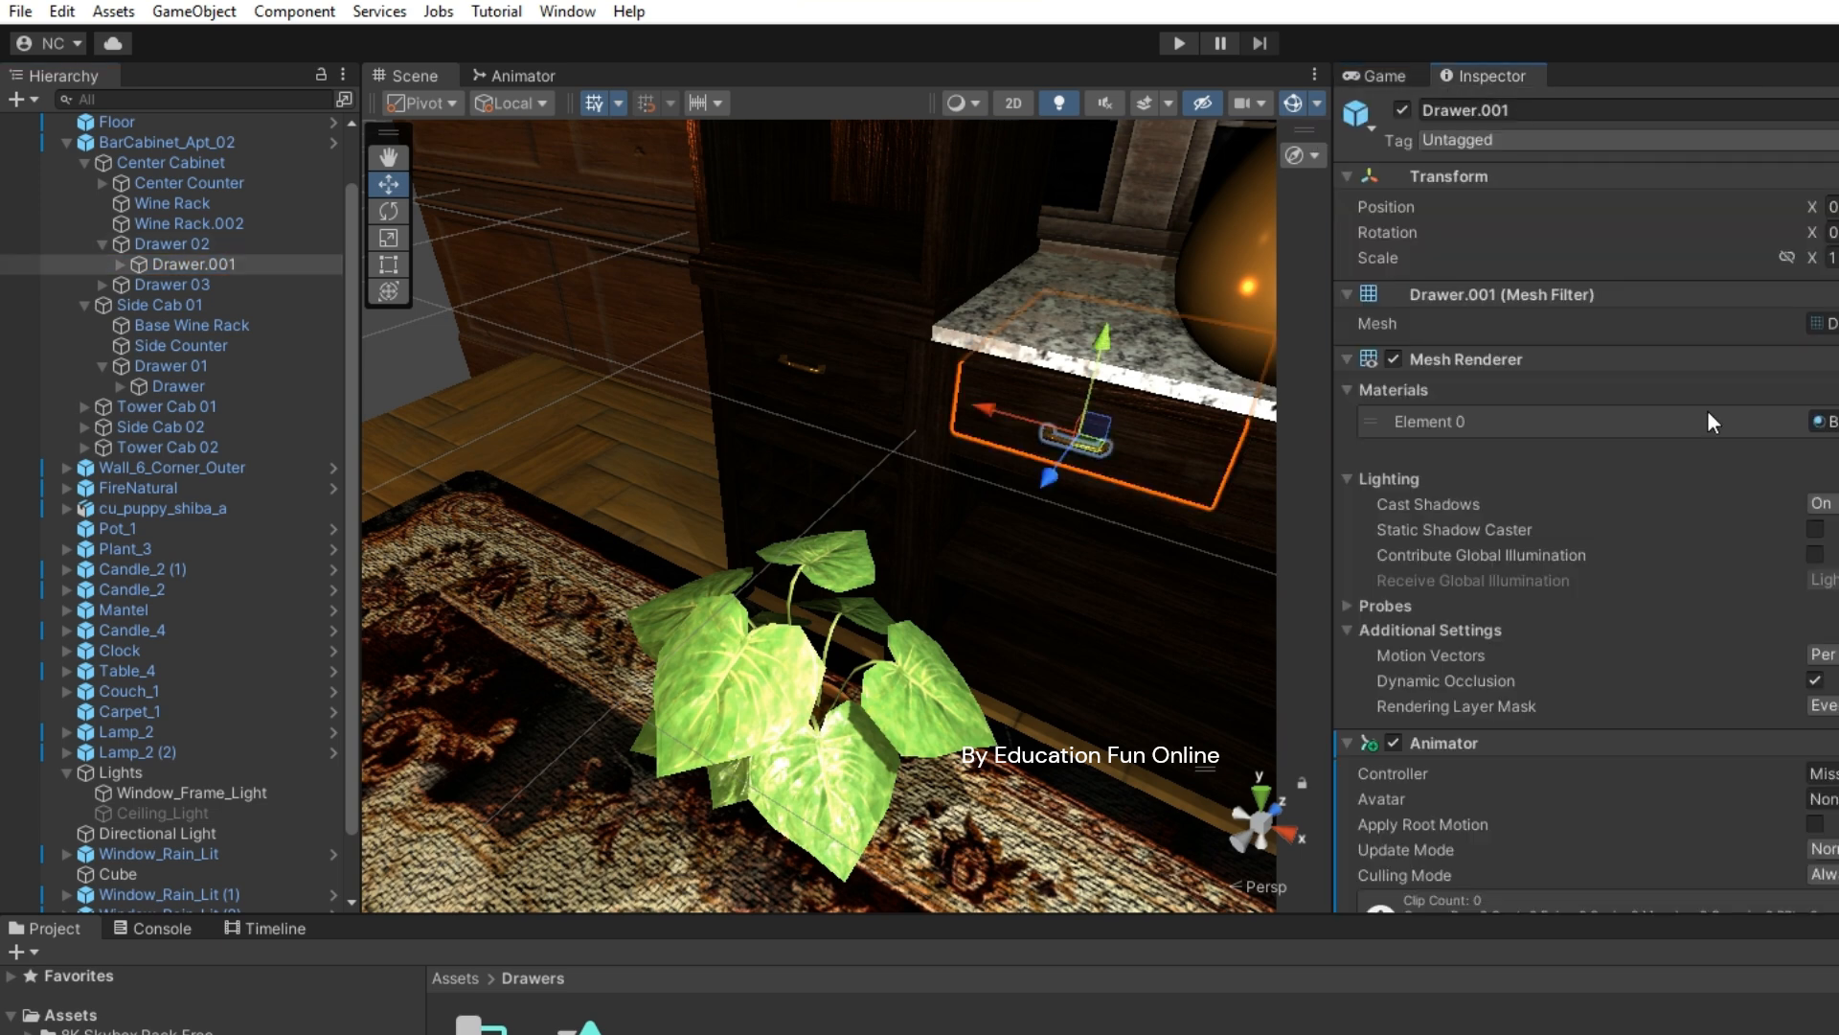
scroll(1683, 846, down, 4)
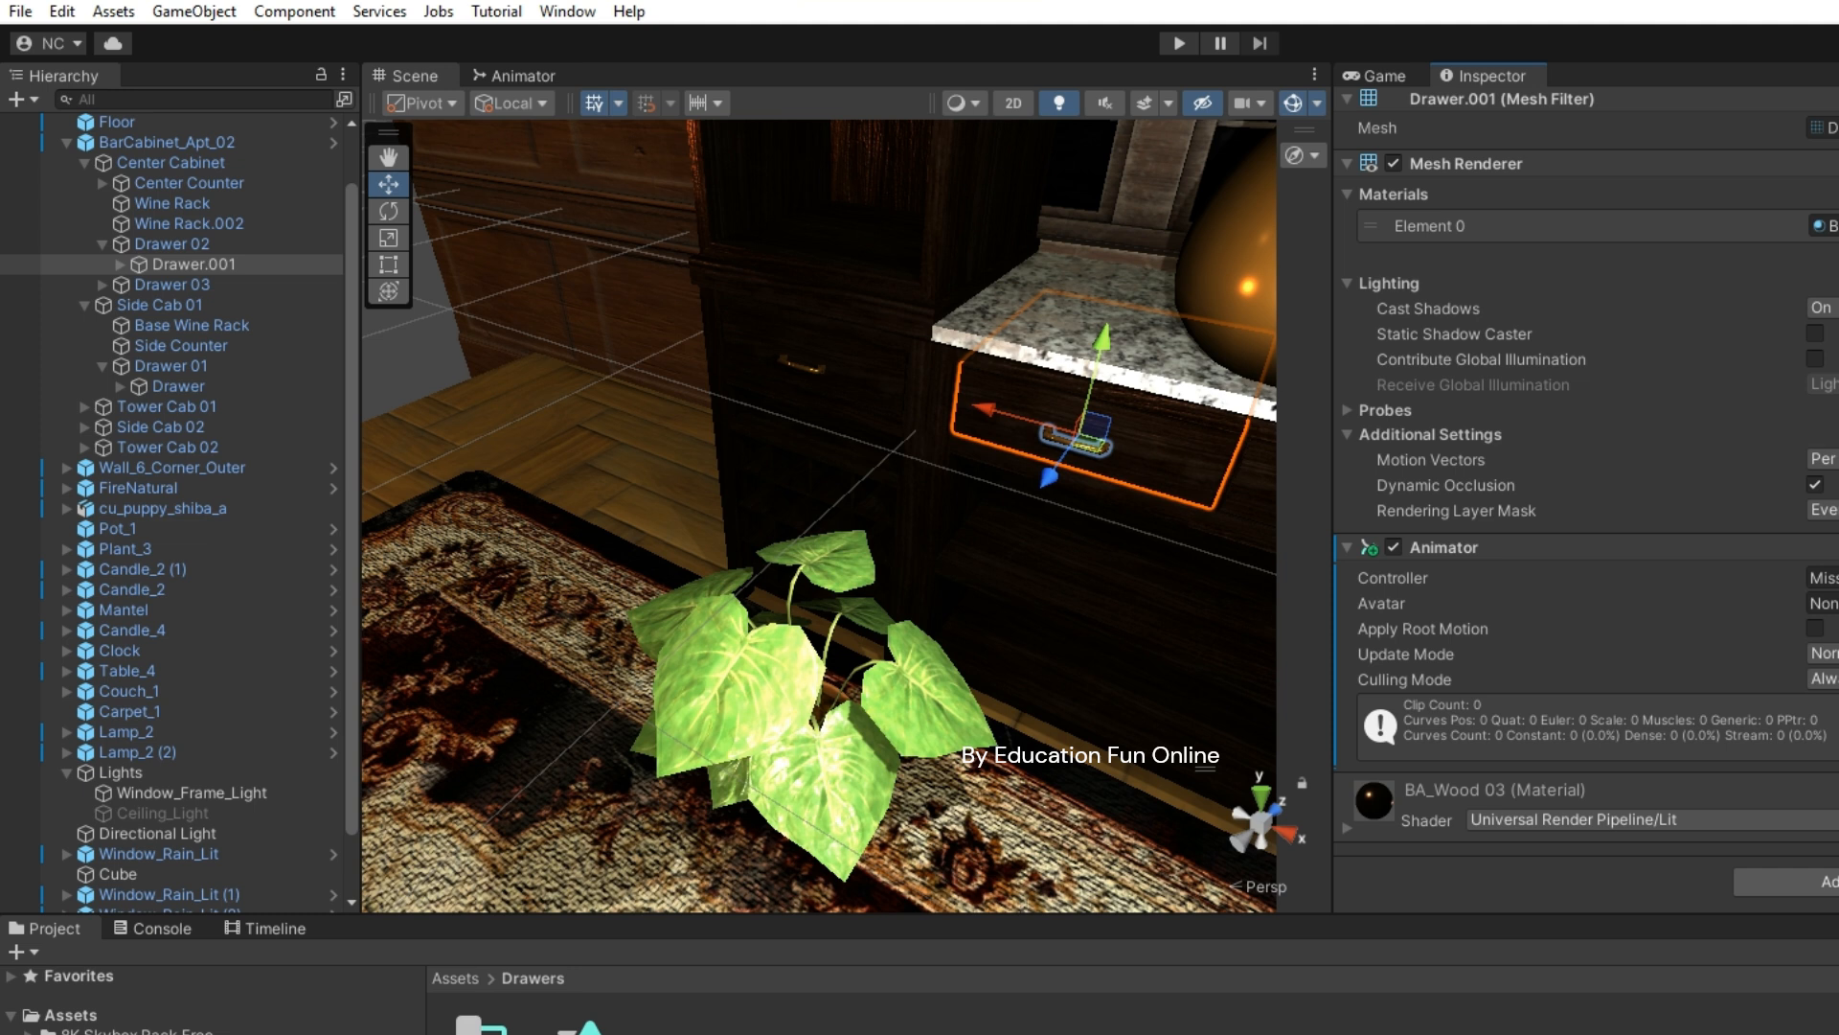
drag(482, 1030, 1823, 578)
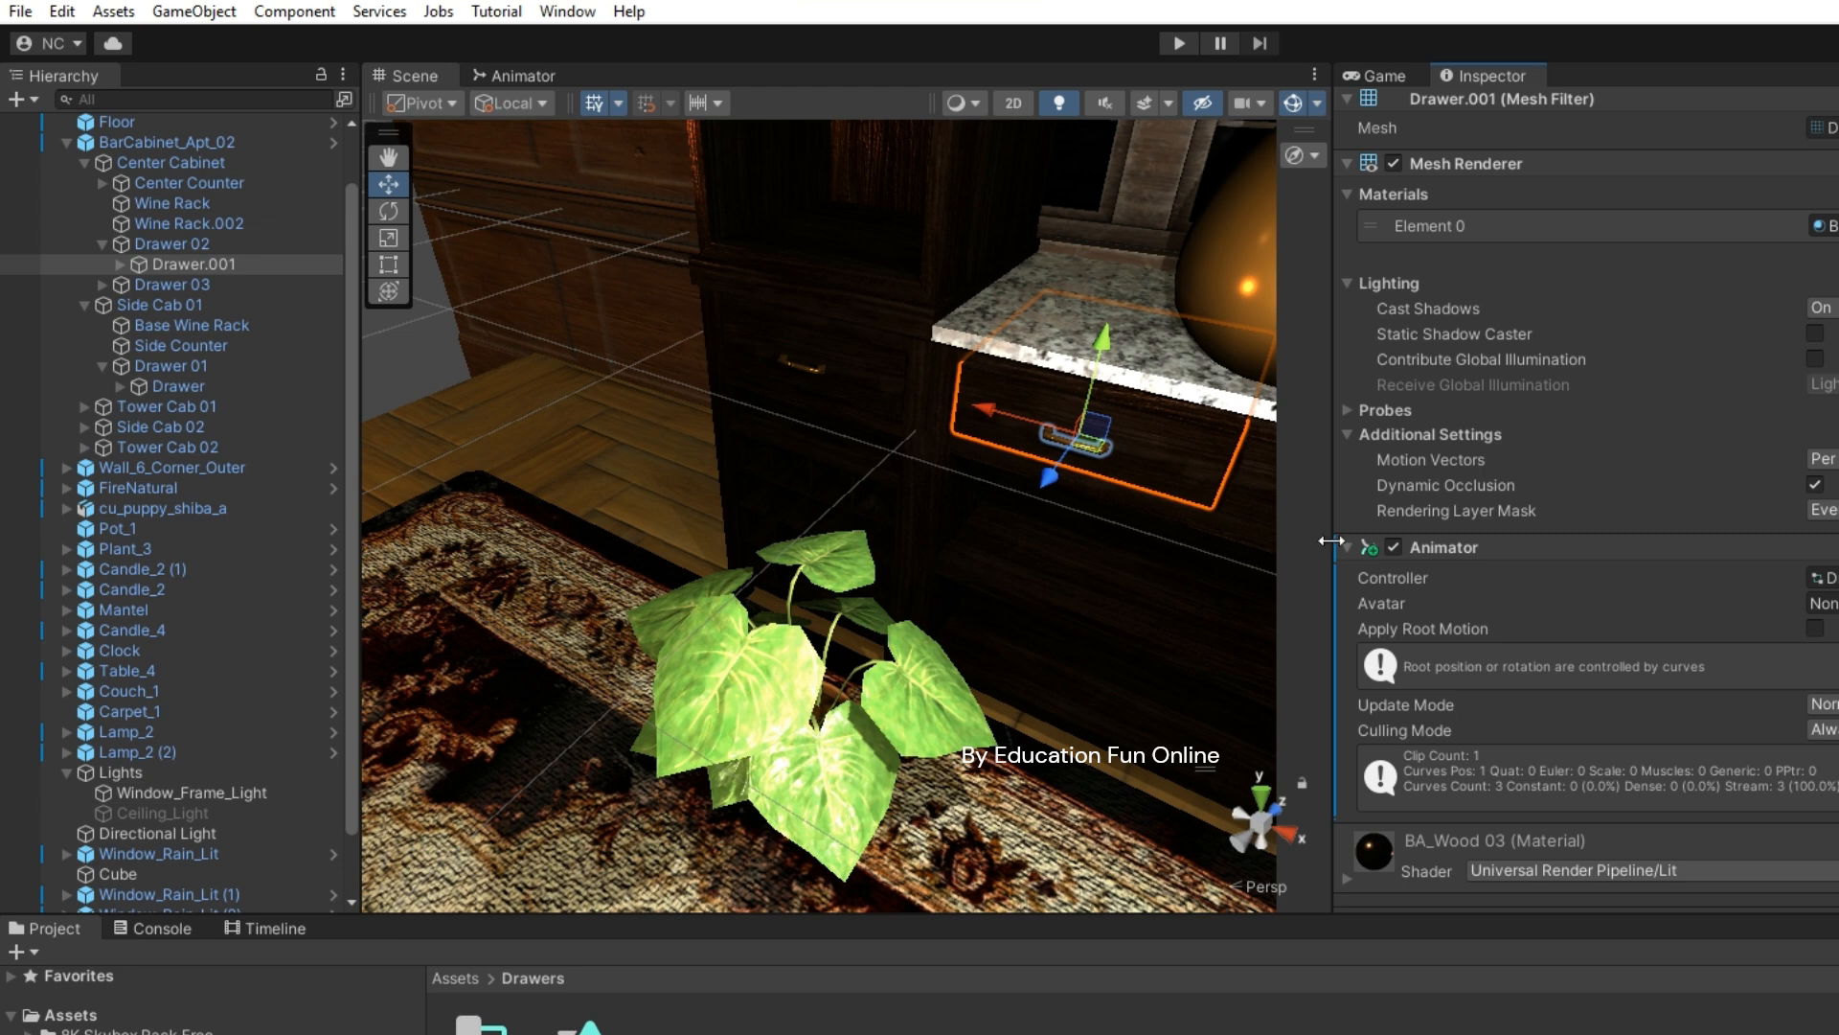
click(20, 12)
- Save the scene, run Play mode to watch Drawer.001 slide open, then stop
click(71, 129)
click(1185, 39)
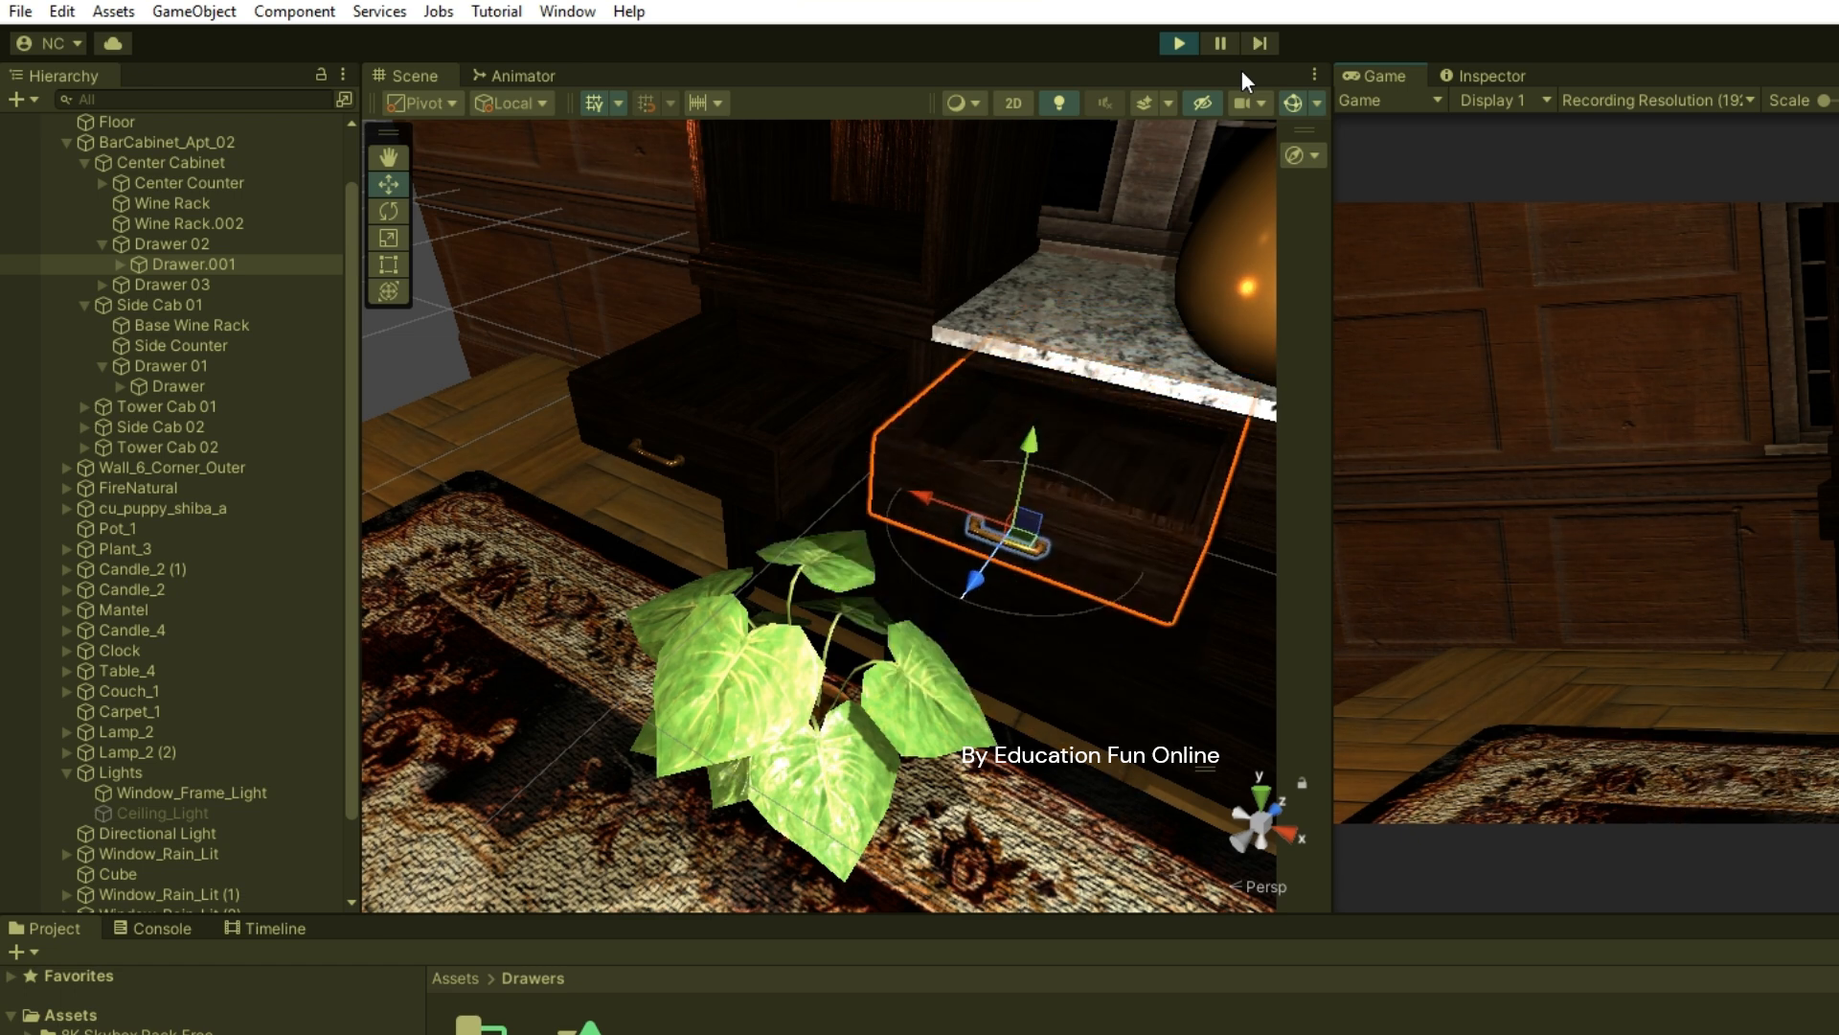
click(1180, 44)
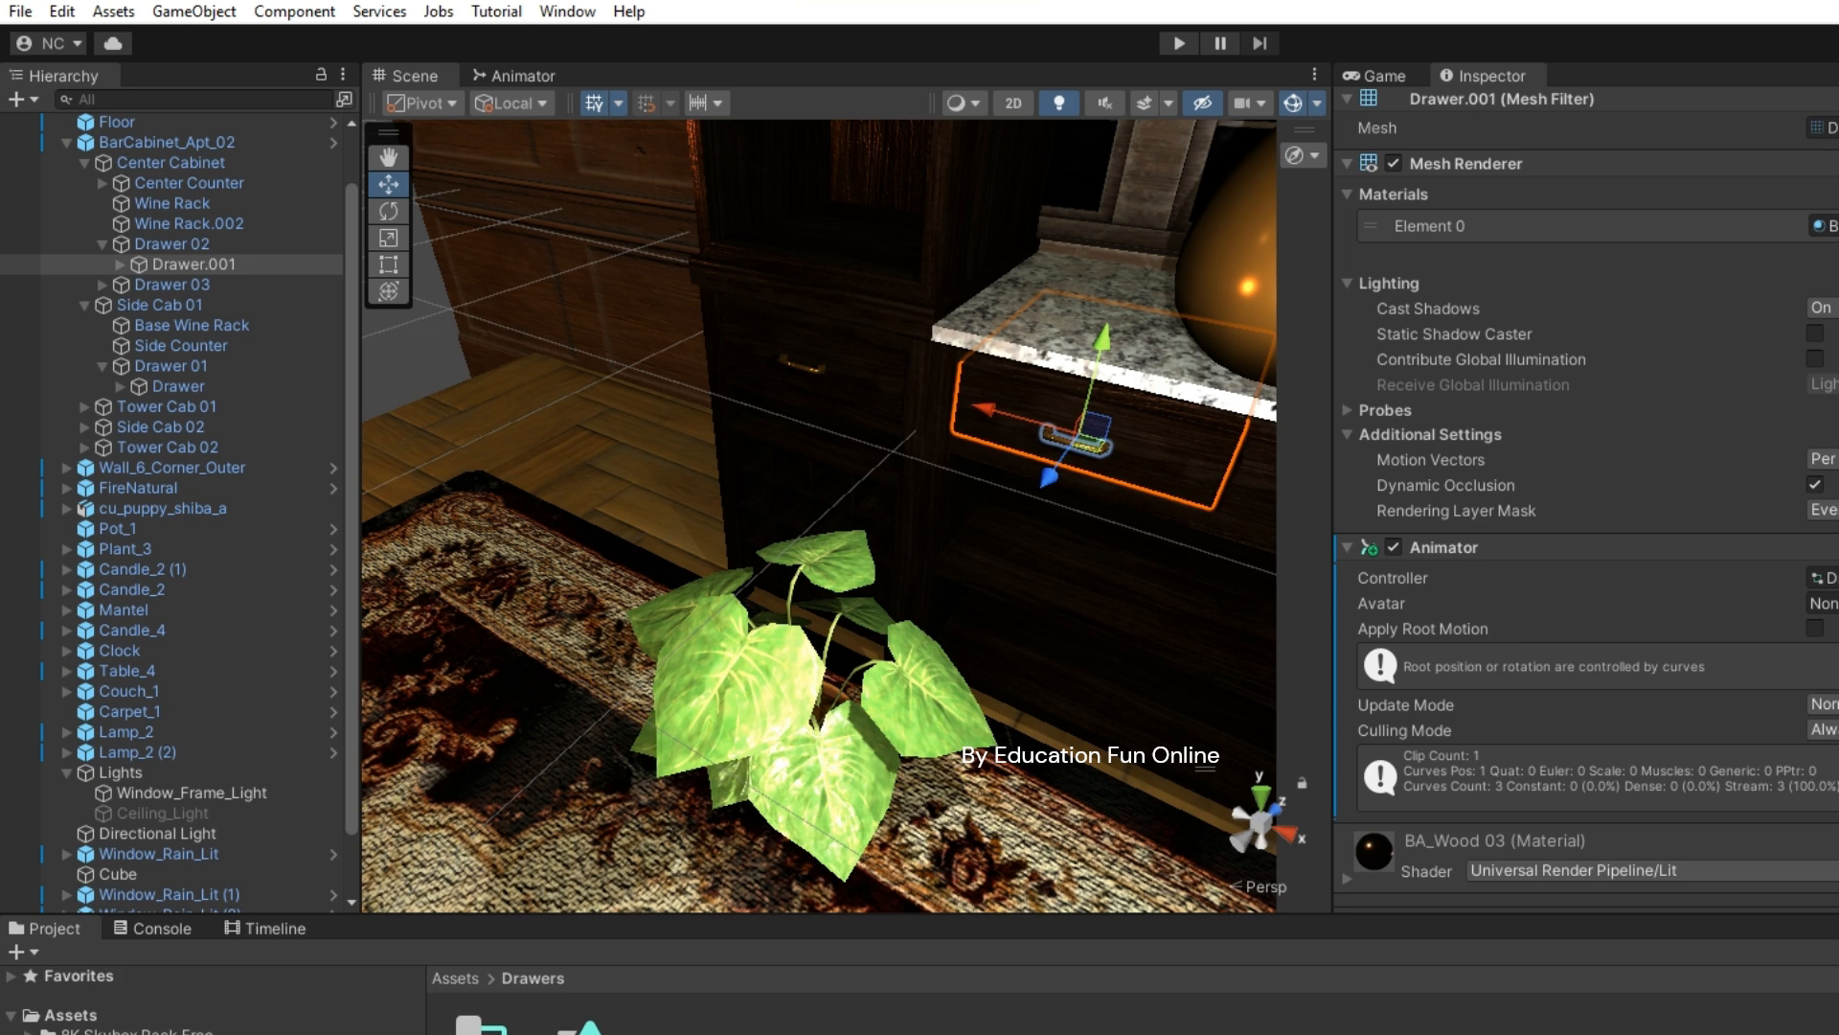
- Turn off Loop Time on the Open2ndDrawerAnimation clip and save the scene
click(586, 1029)
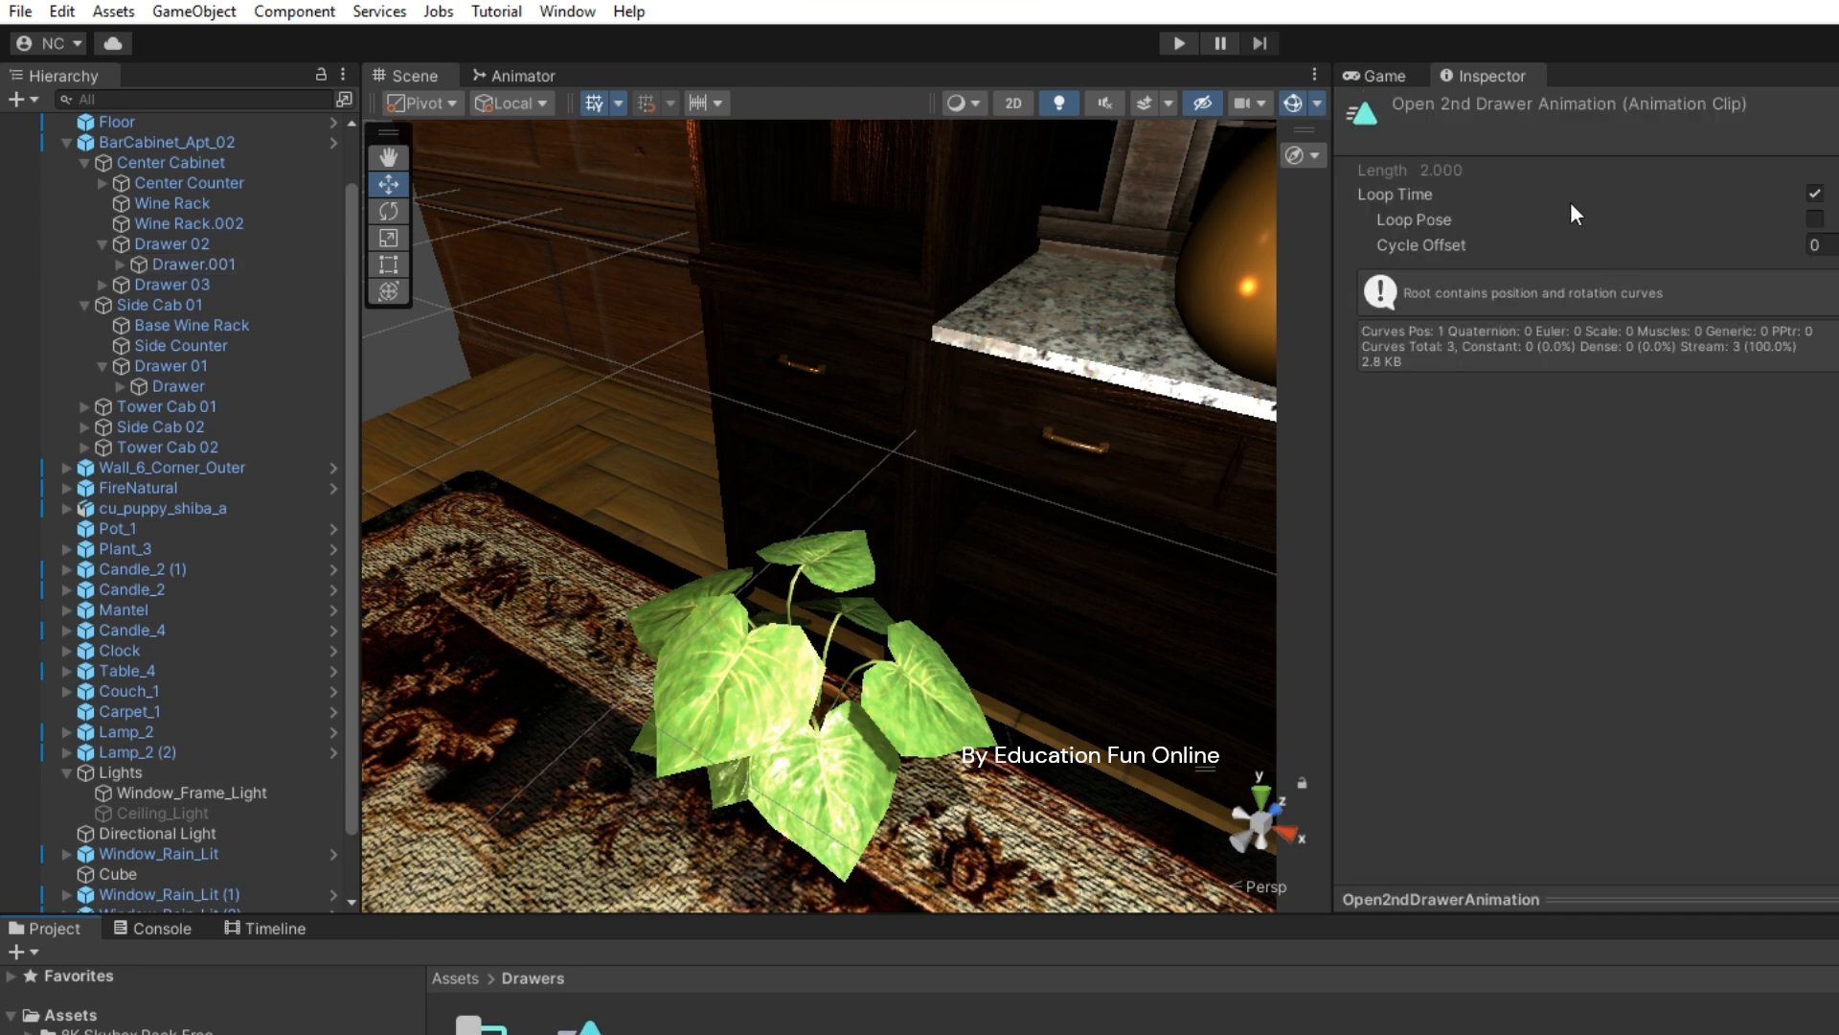
click(1814, 194)
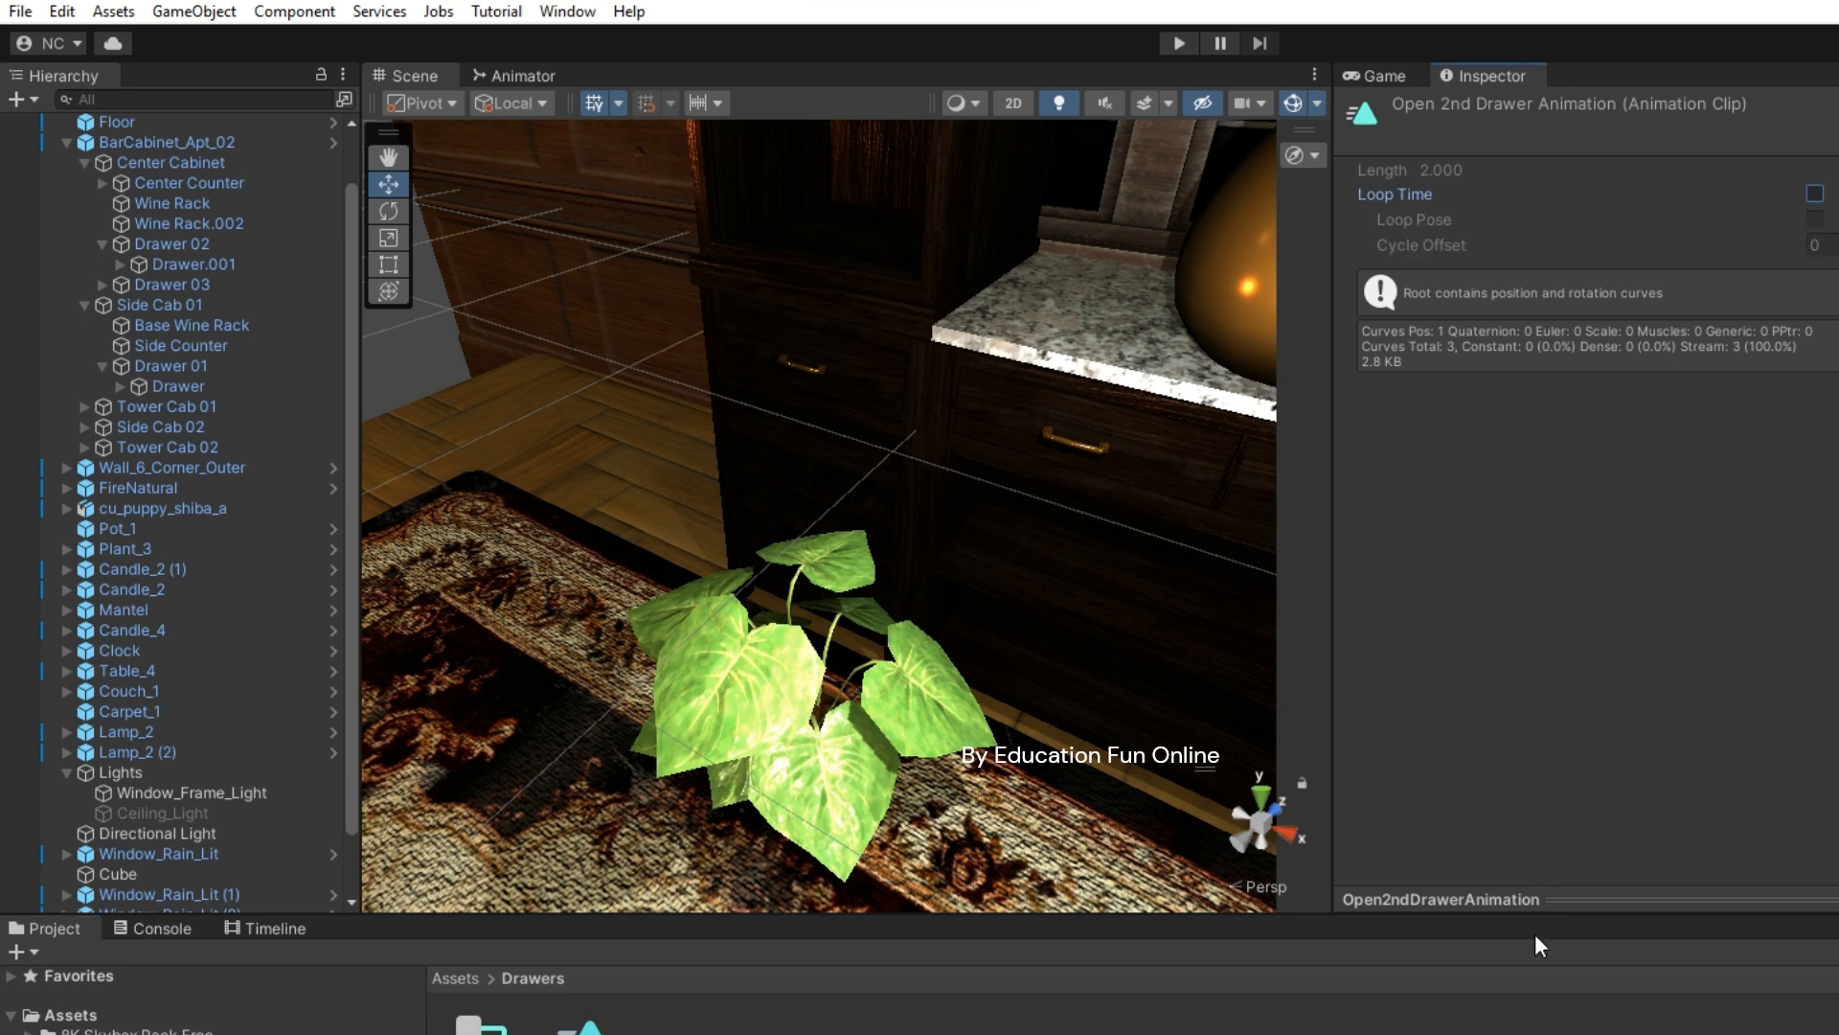
click(21, 11)
click(69, 133)
click(1379, 76)
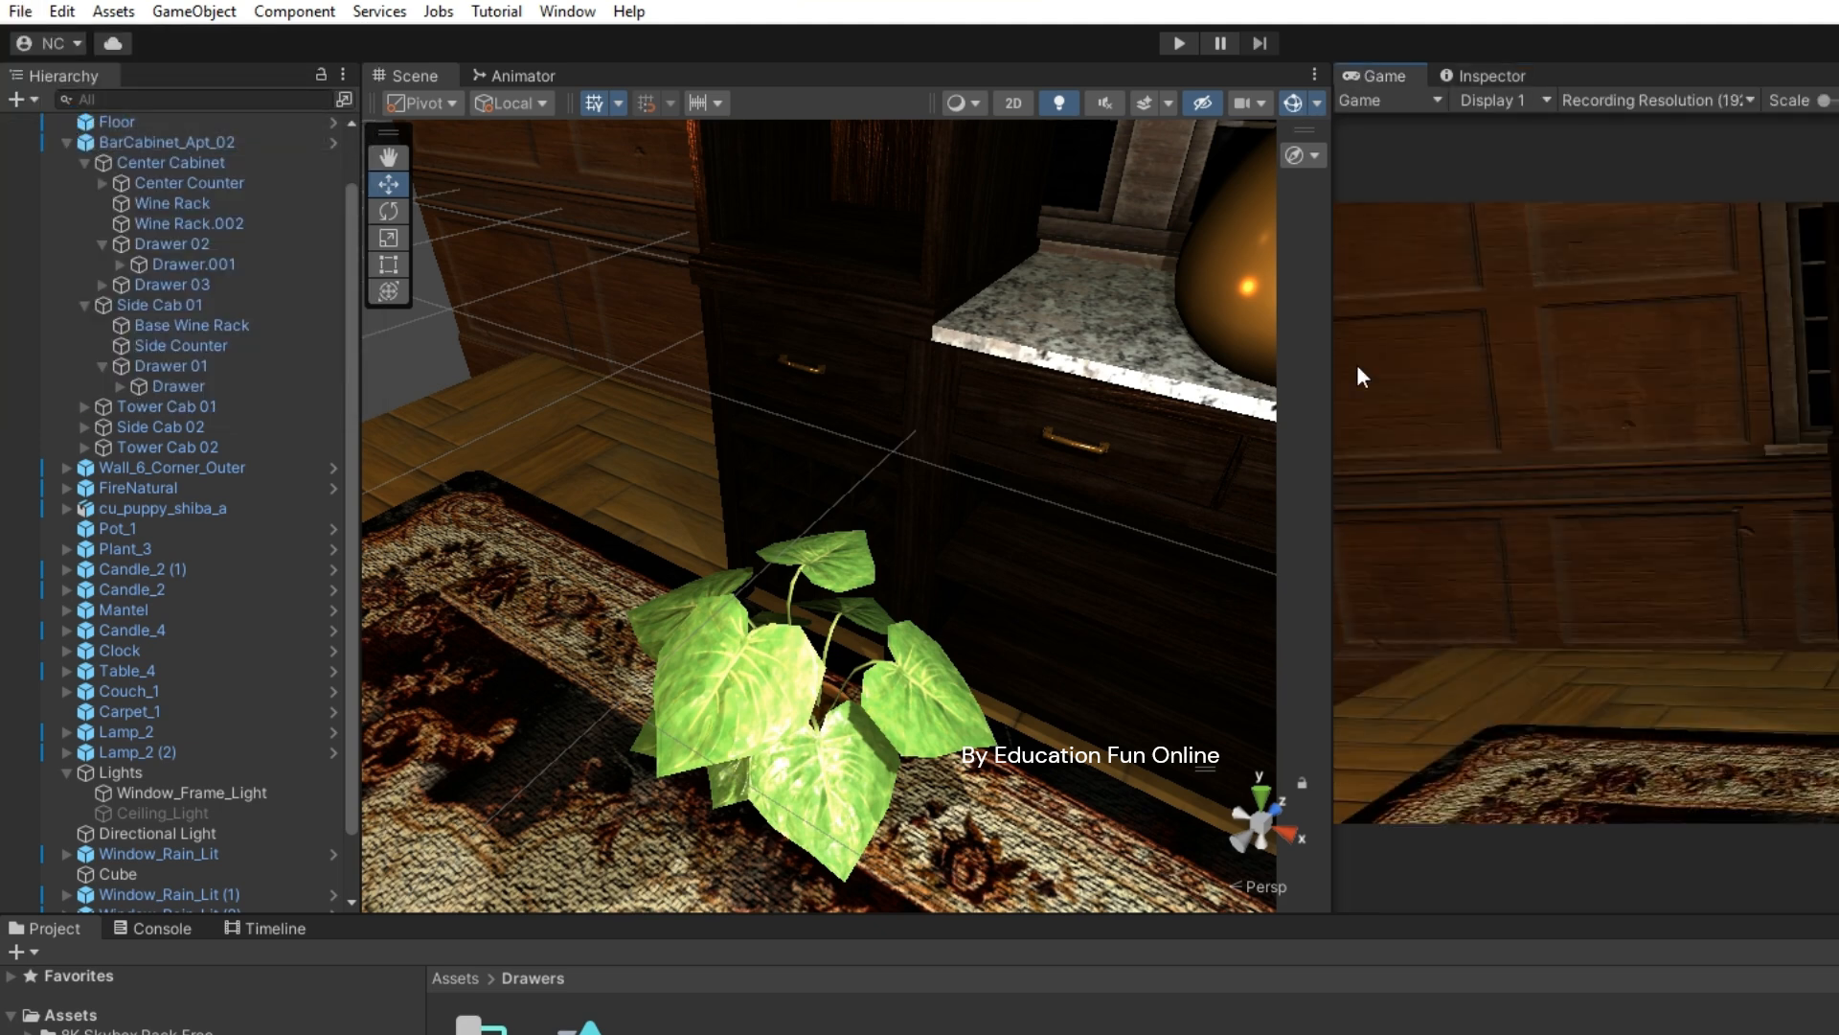
- Play-test the drawer opening once, then stop and enlarge the Project panel showing the Drawers assets
click(1180, 43)
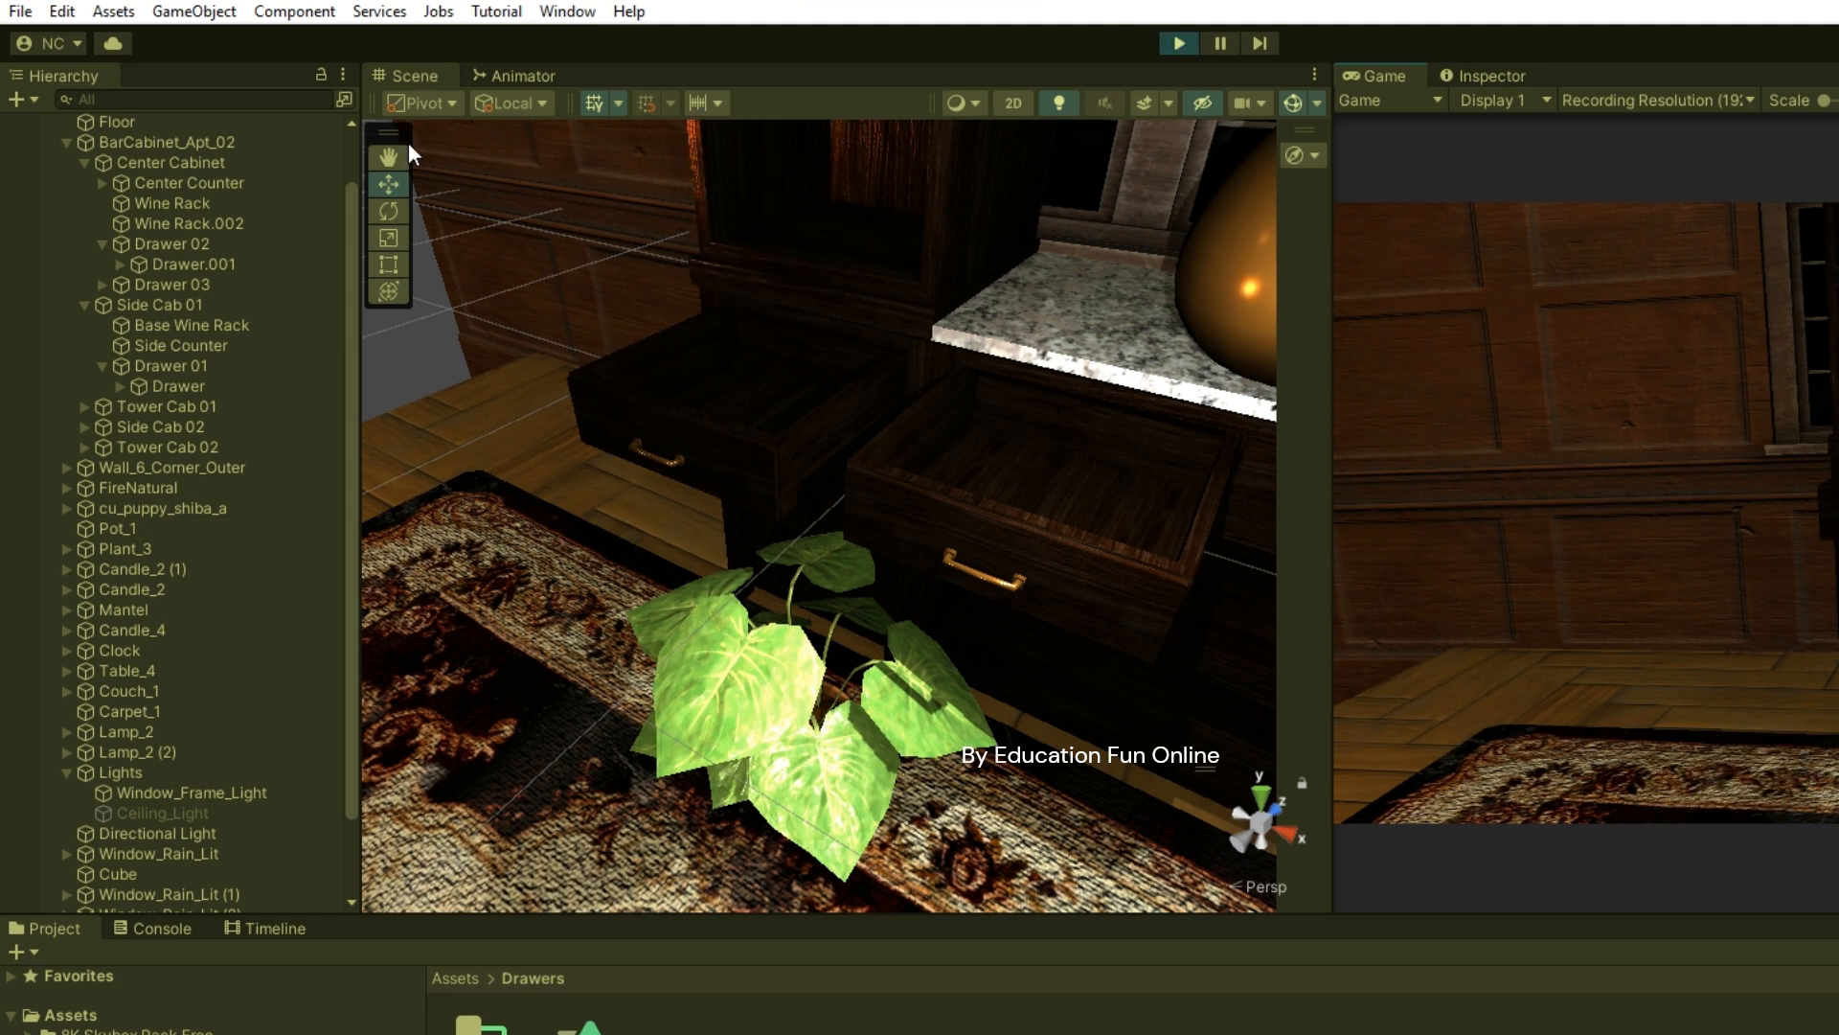
alt+drag(1128, 655, 661, 578)
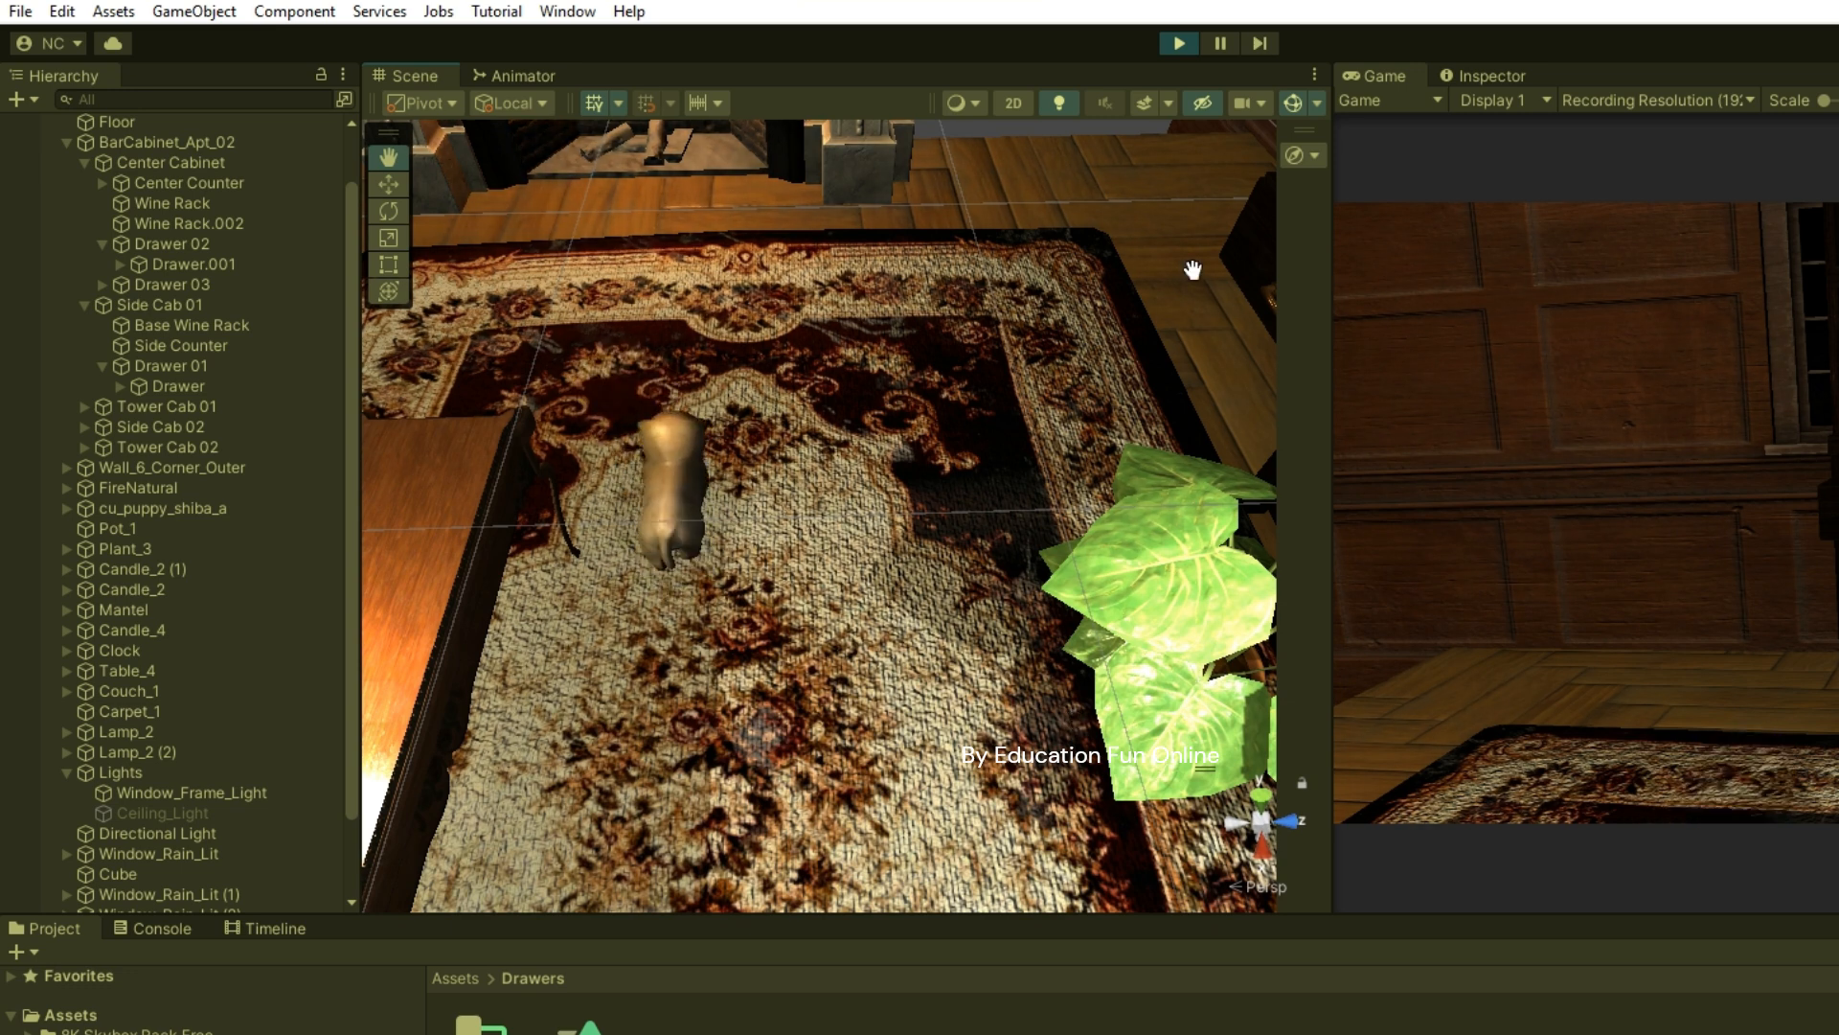
click(1182, 42)
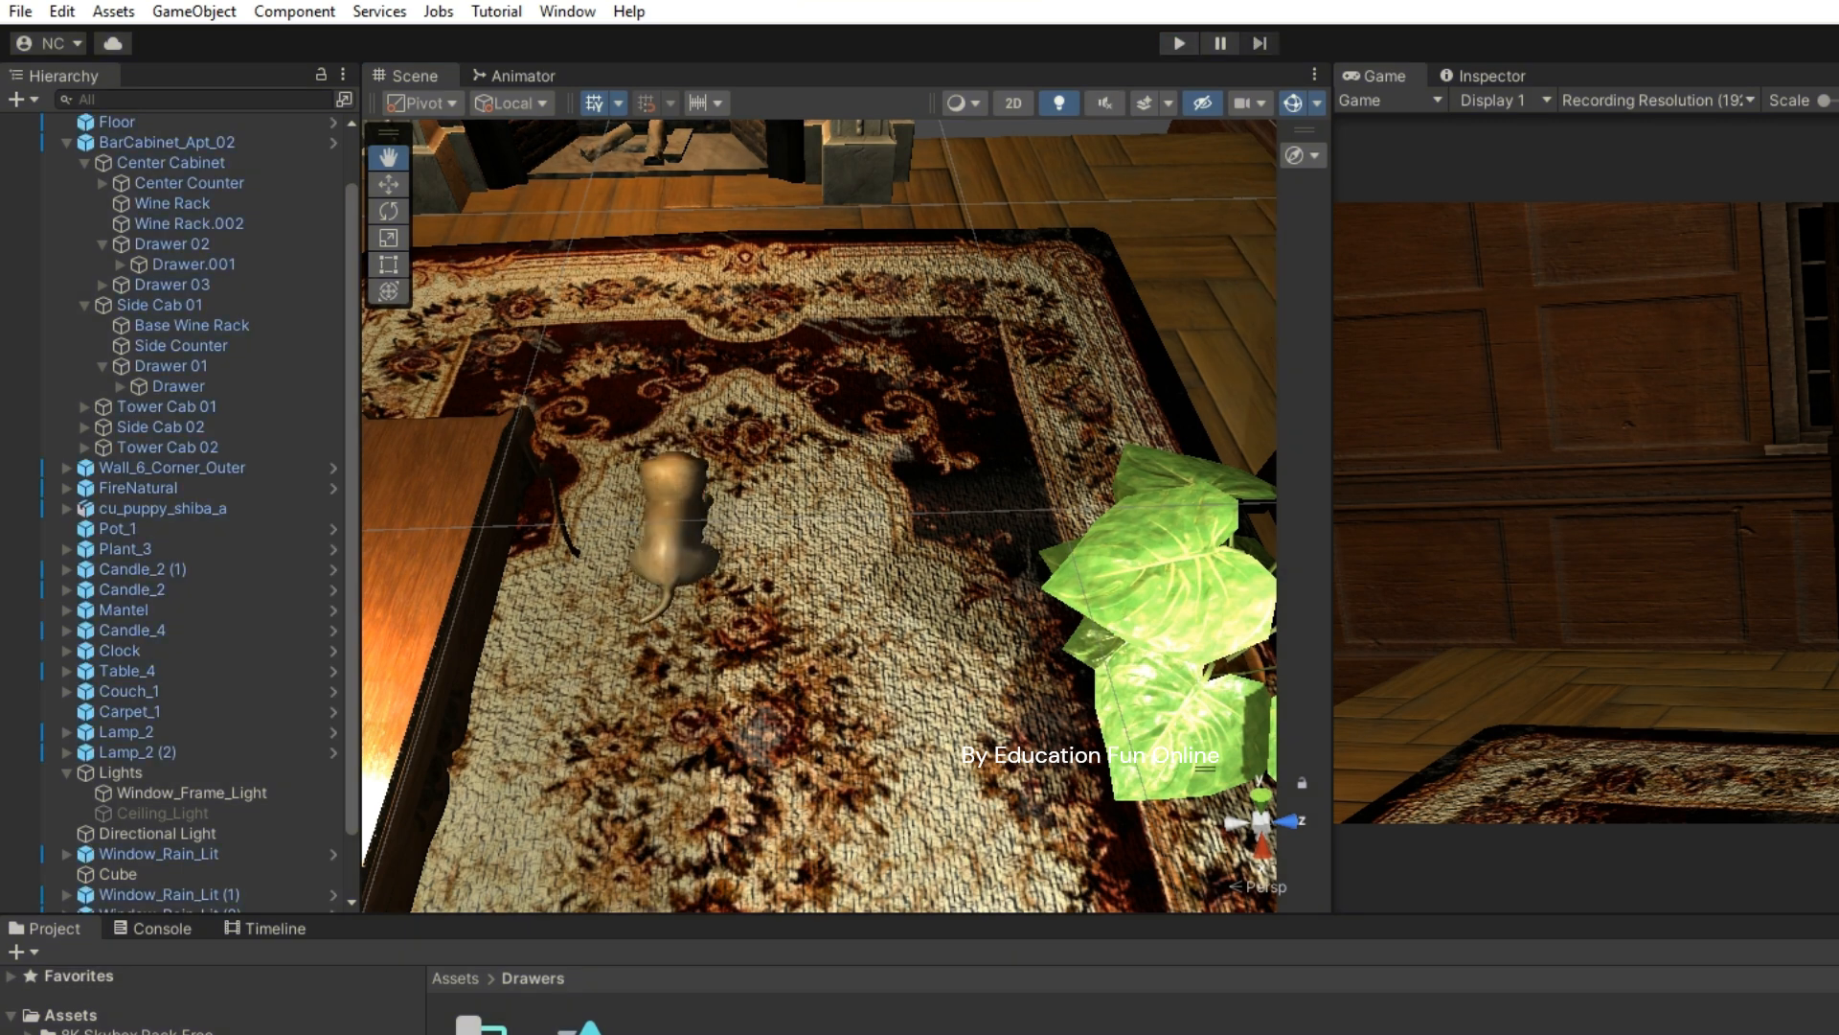
drag(963, 919, 982, 762)
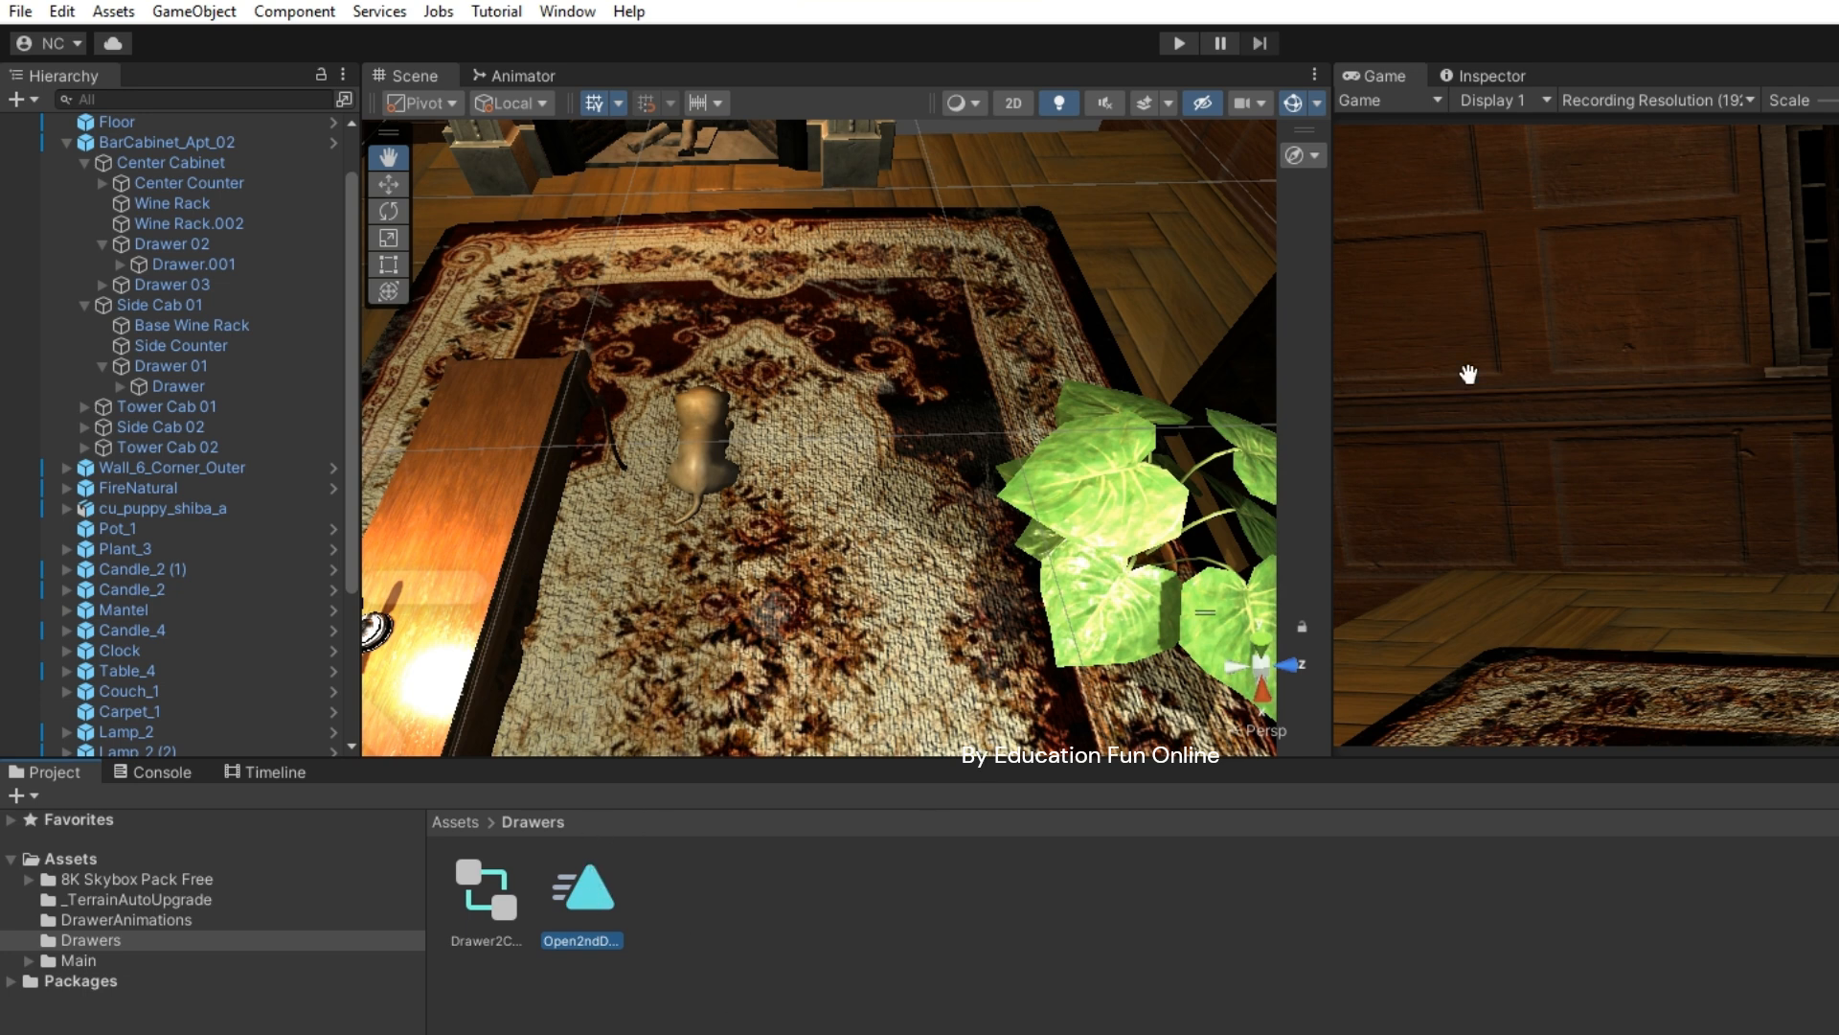
- Duplicate the Open2ndDrawerAnimation clip with Edit > Duplicate
click(1494, 77)
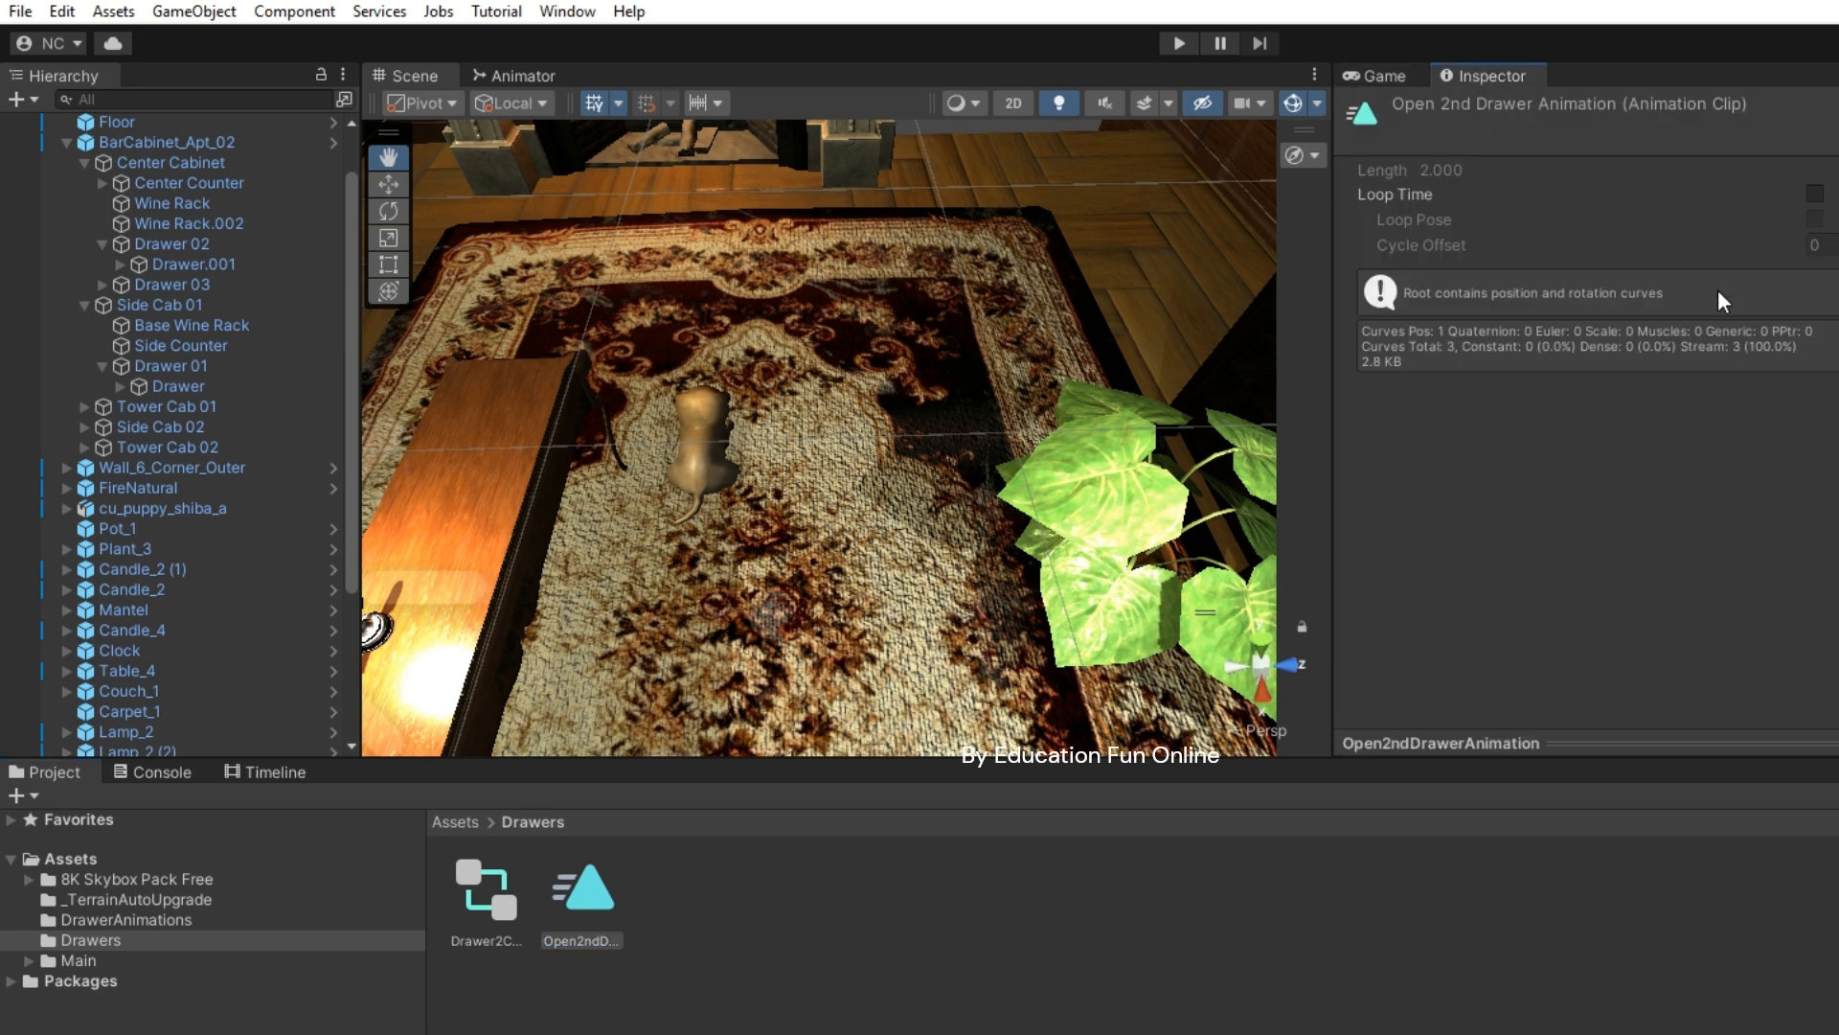
click(1396, 75)
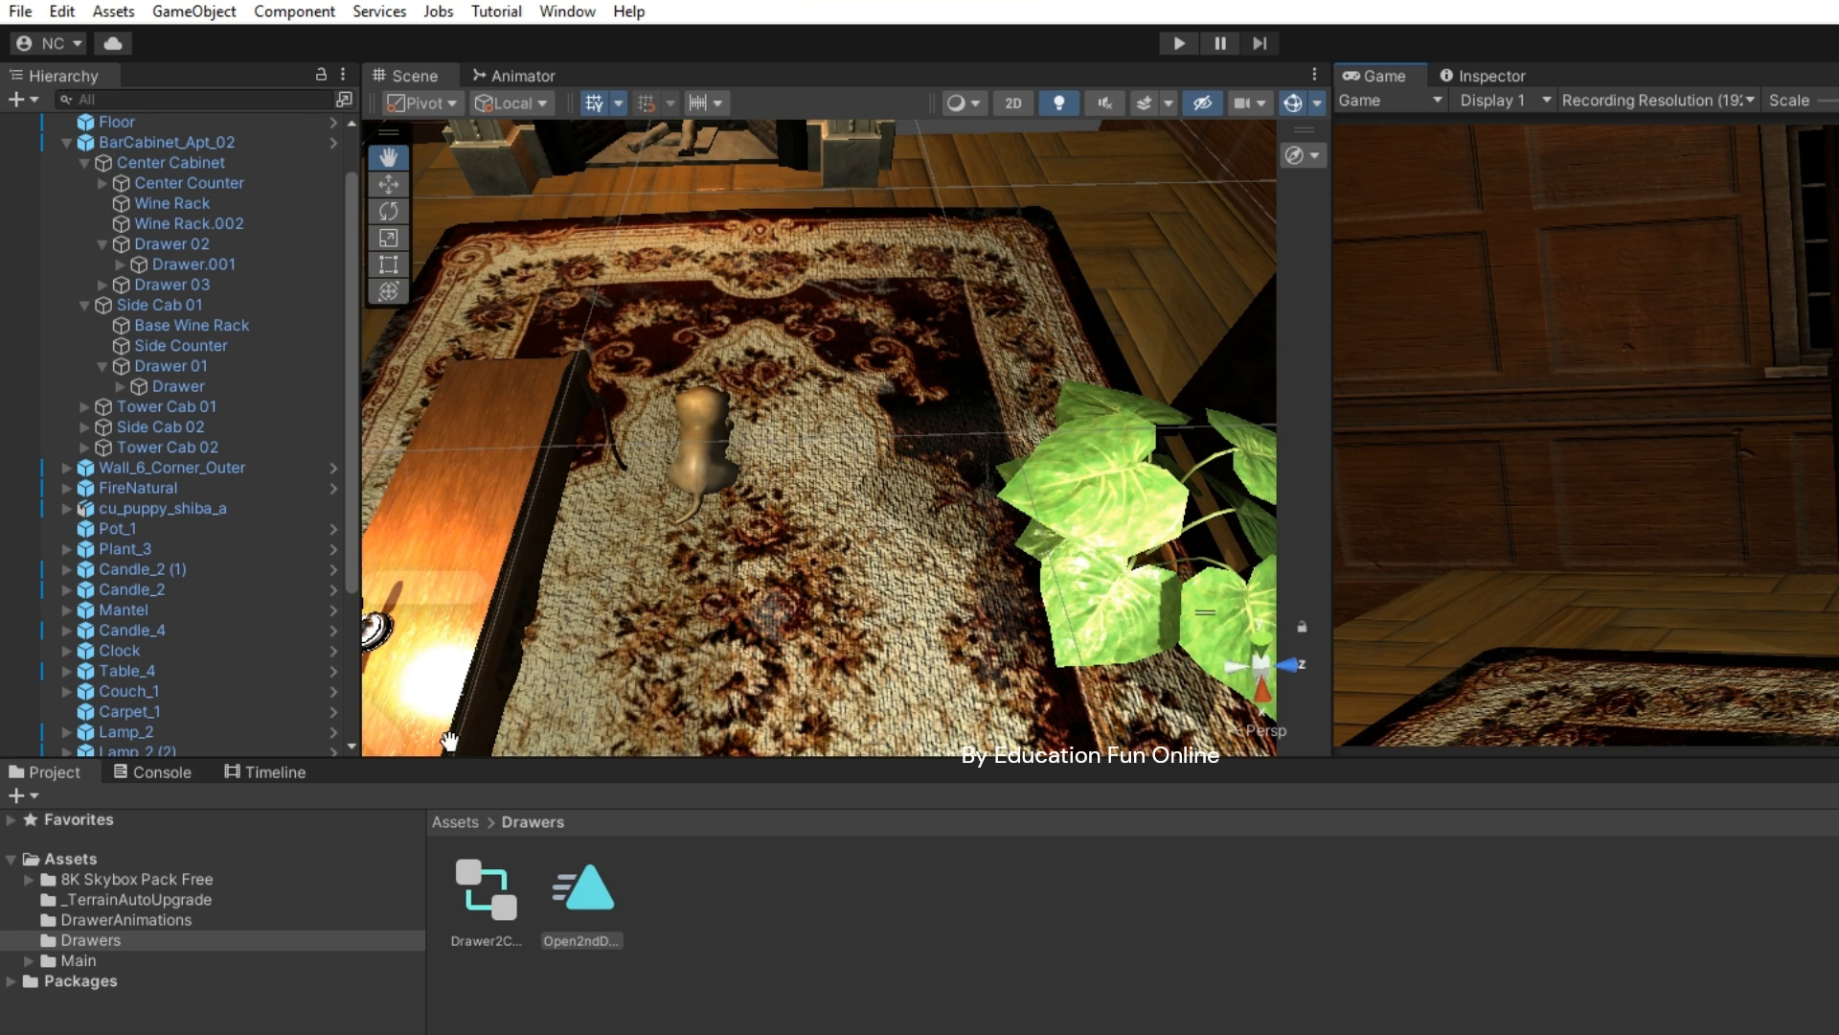
click(810, 1020)
click(596, 889)
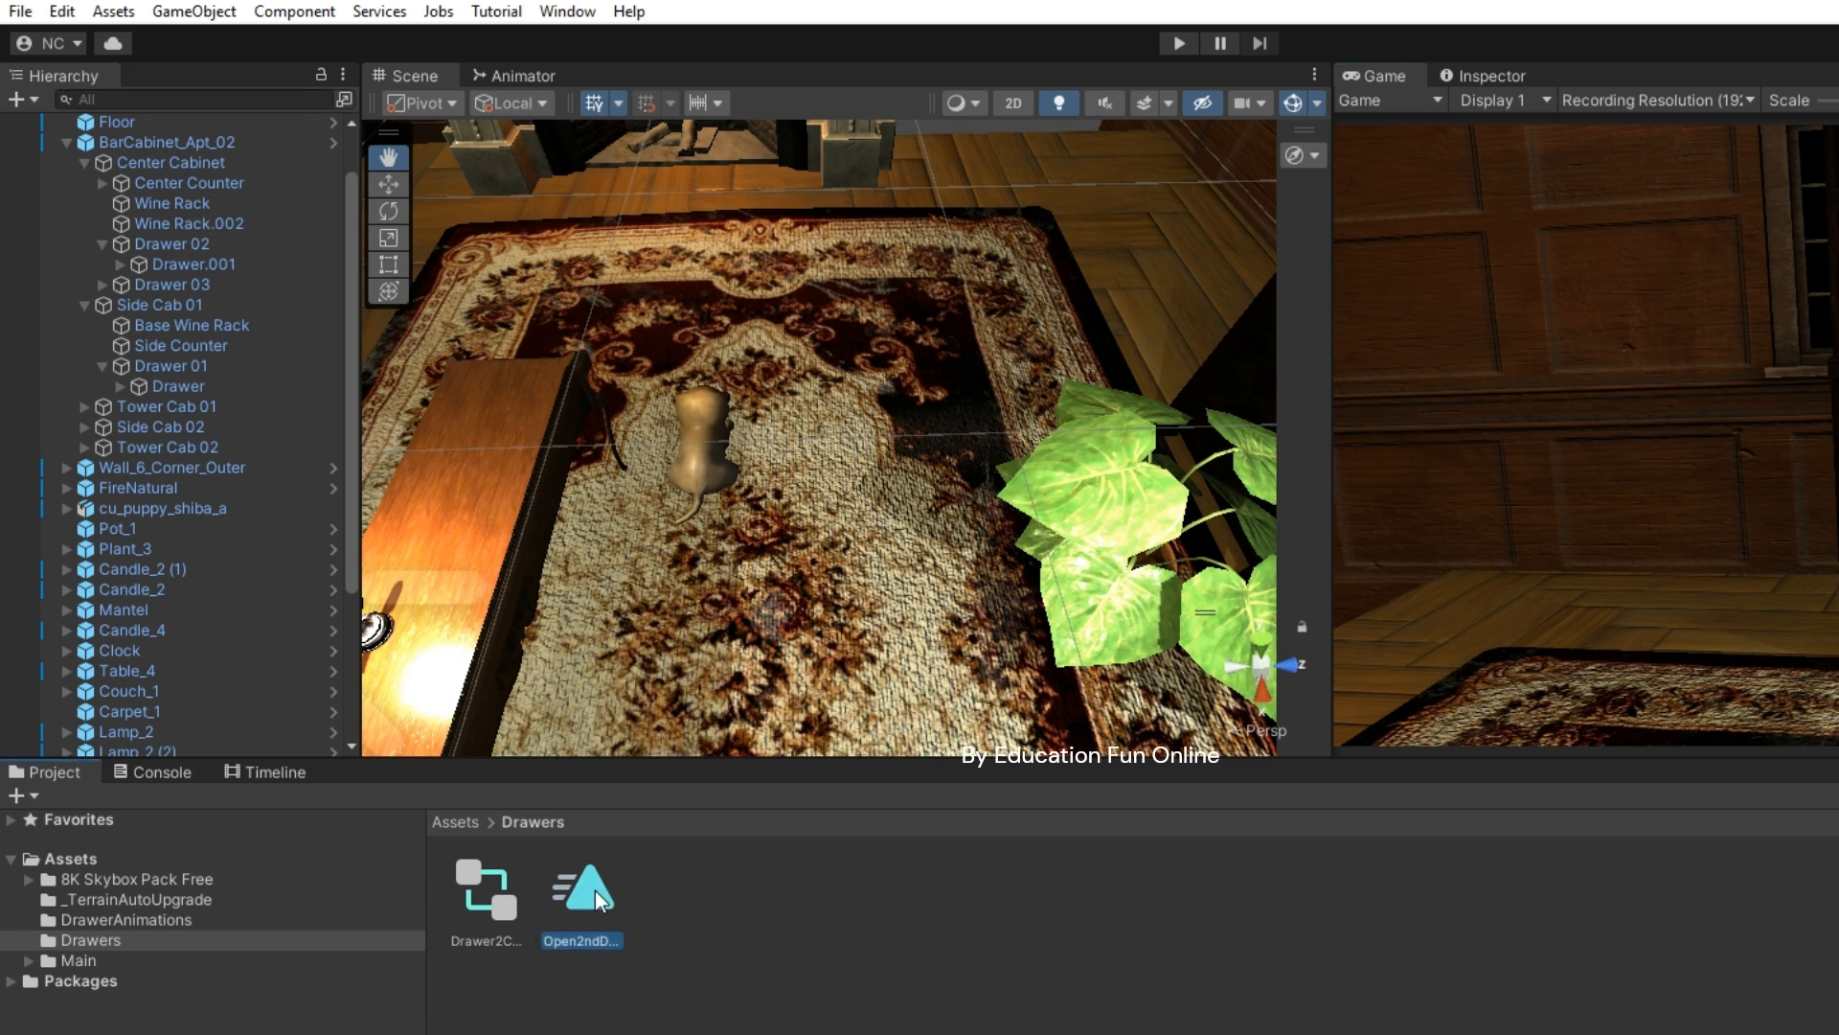
click(59, 15)
click(159, 411)
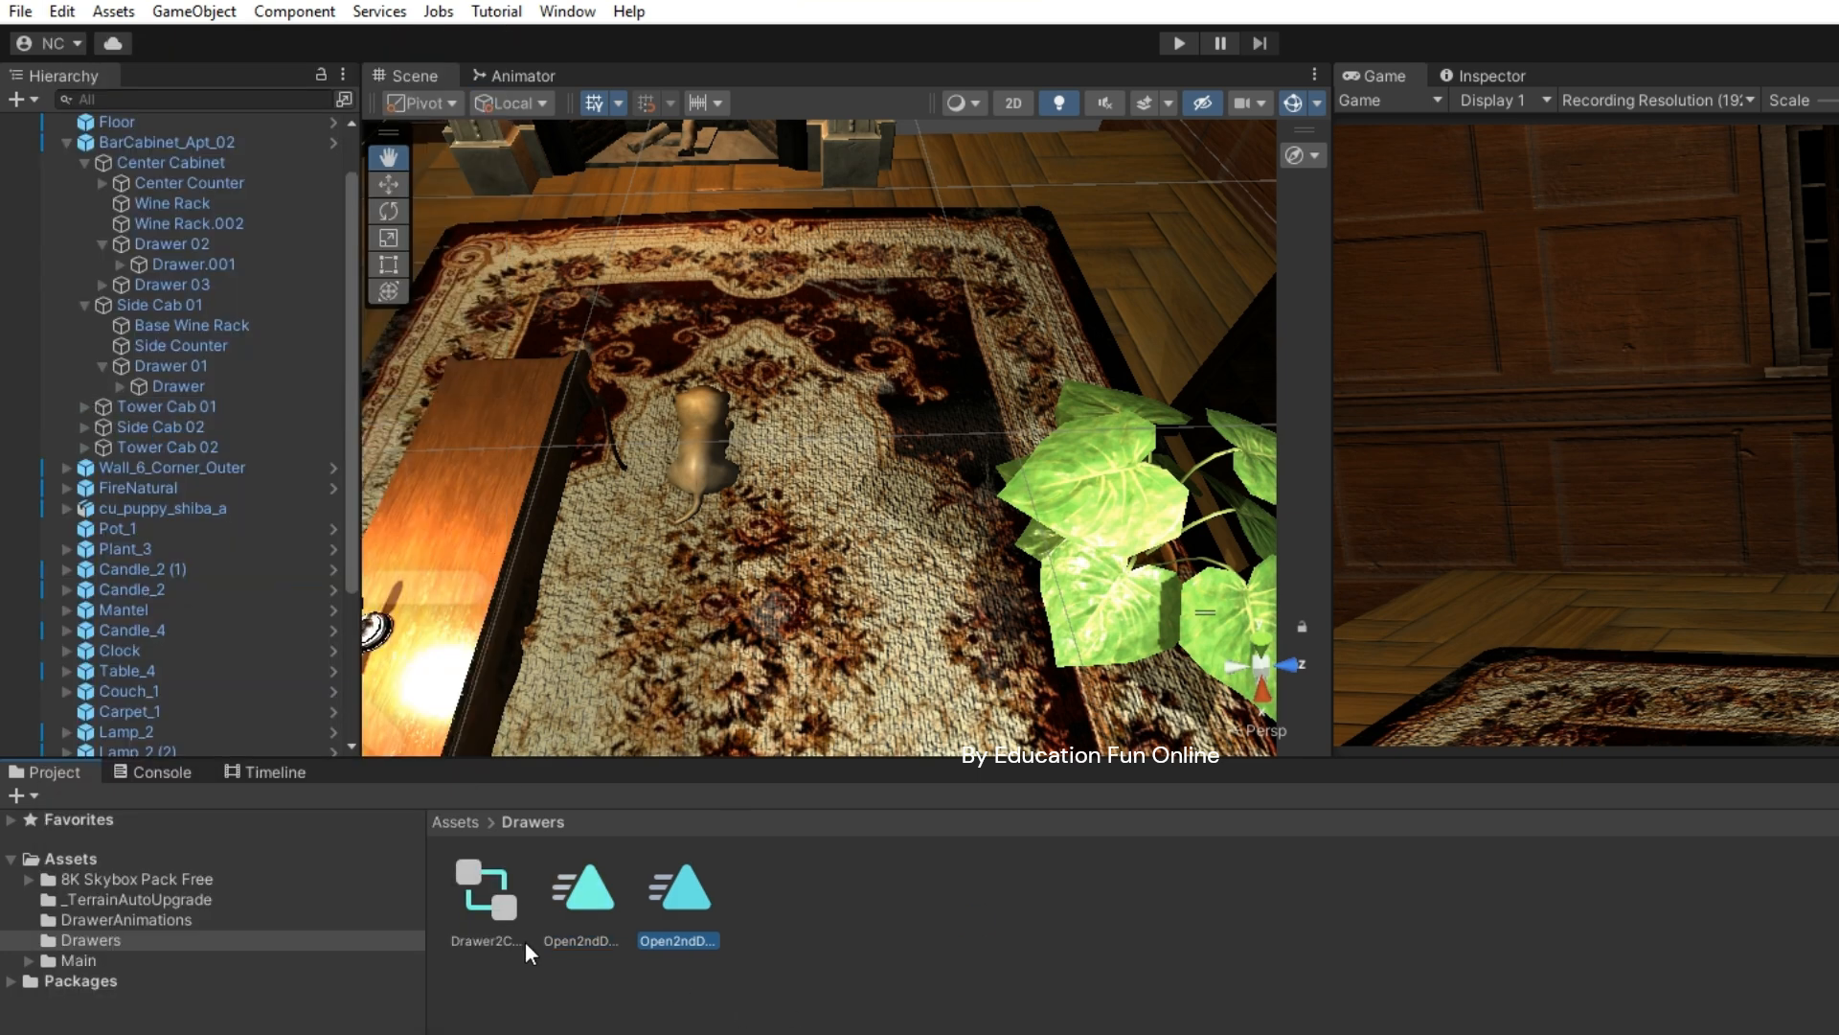
- Rename the copied clip, replacing 'Open' with 'Close' to make Close2ndDrawerAnimation
right_click(686, 937)
click(761, 366)
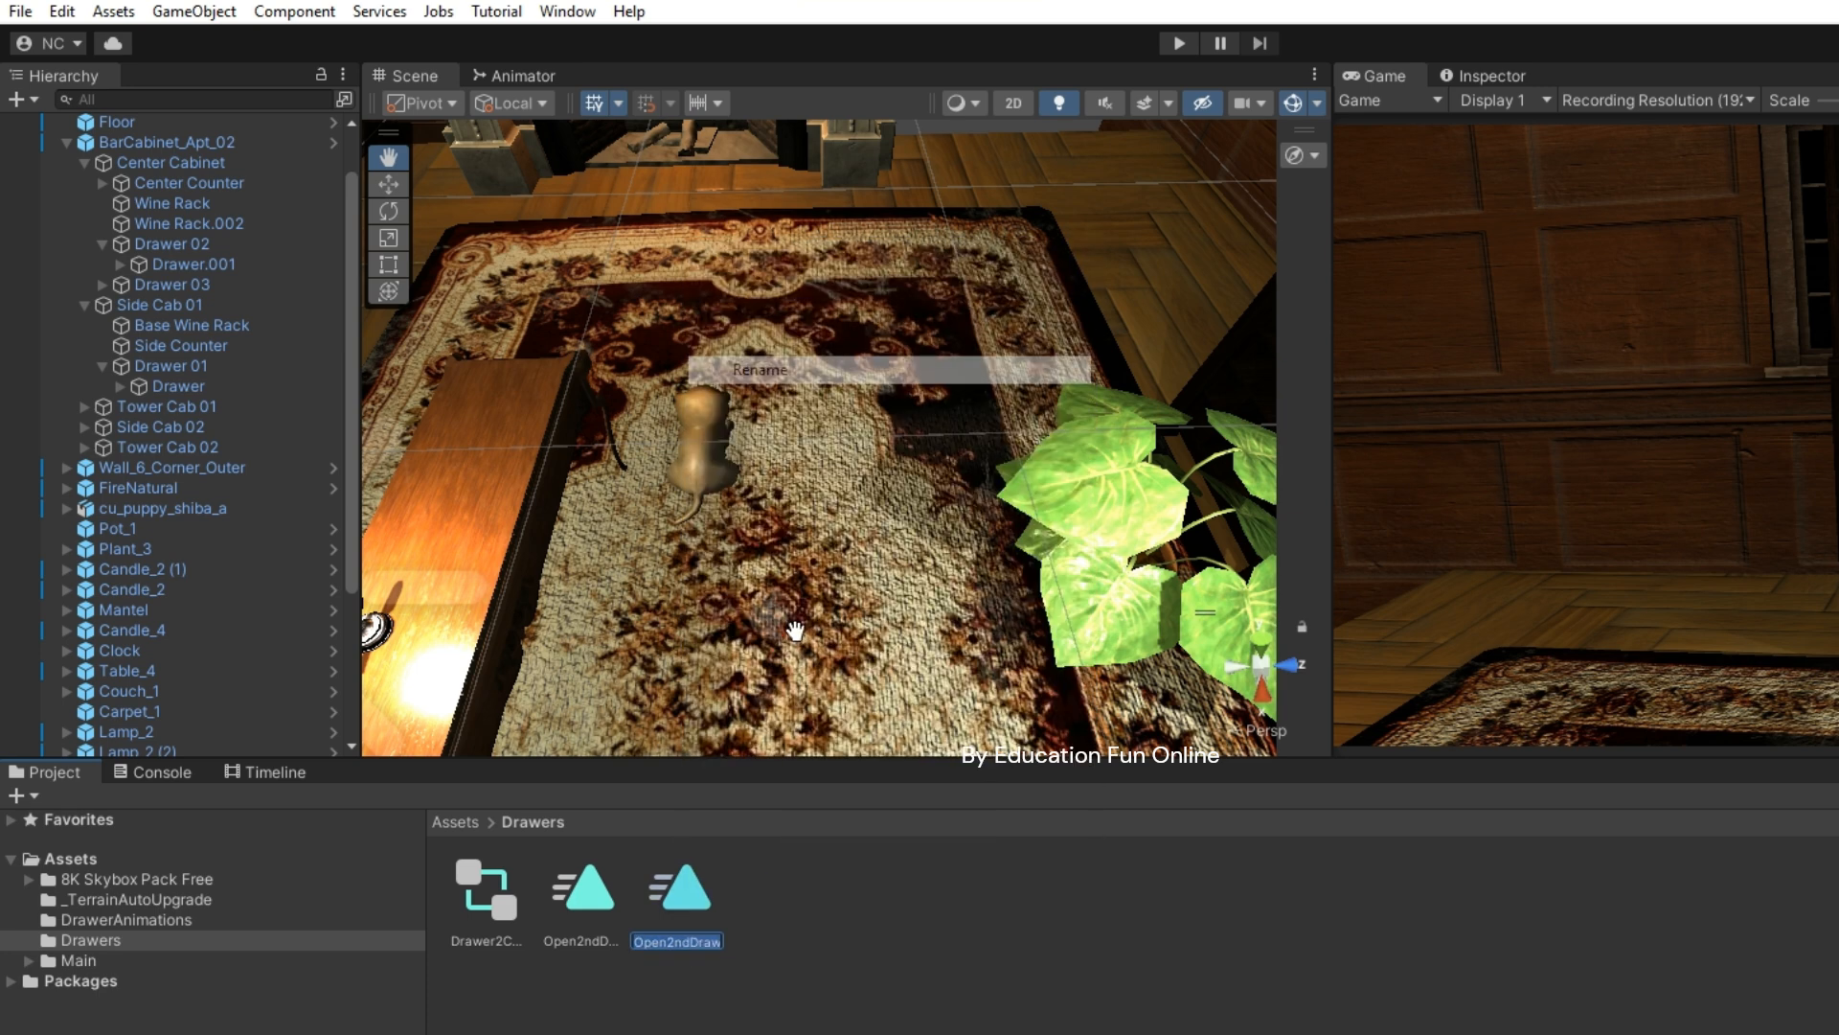
click(668, 943)
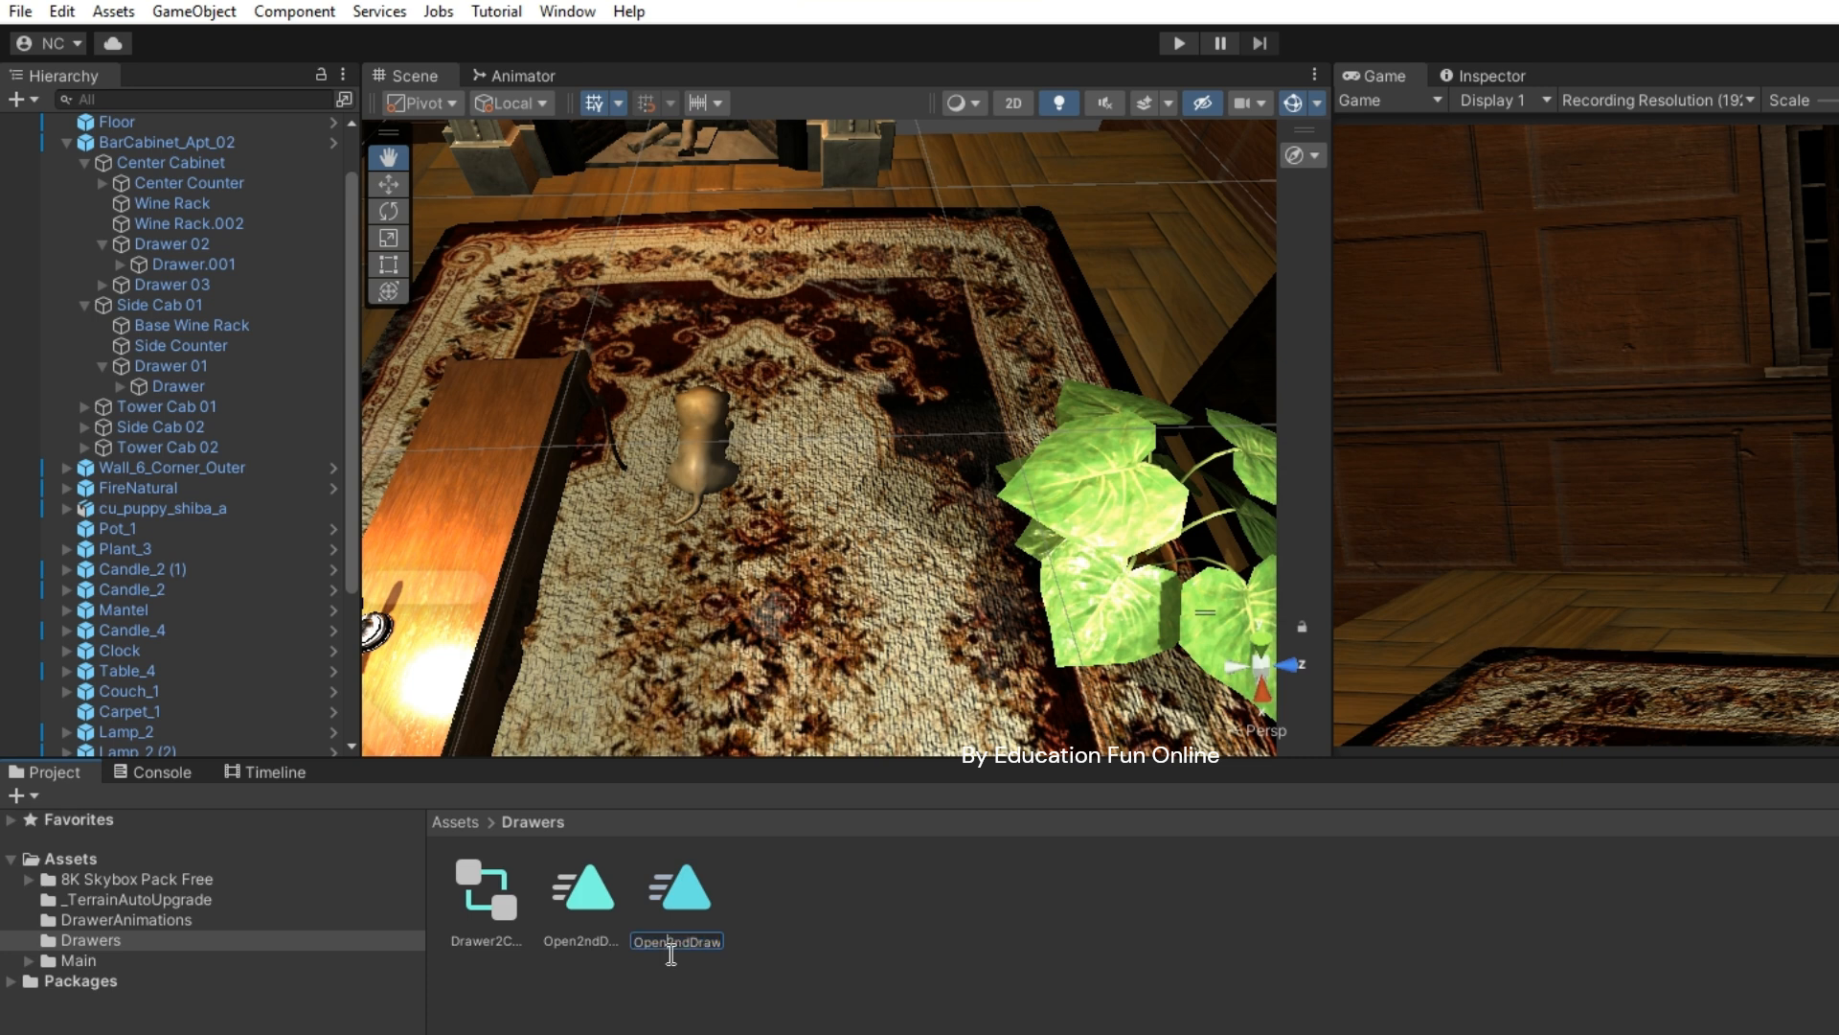
key(BackSpace)
key(BackSpace)
key(BackSpace)
key(BackSpace)
text(Close)
key(Return)
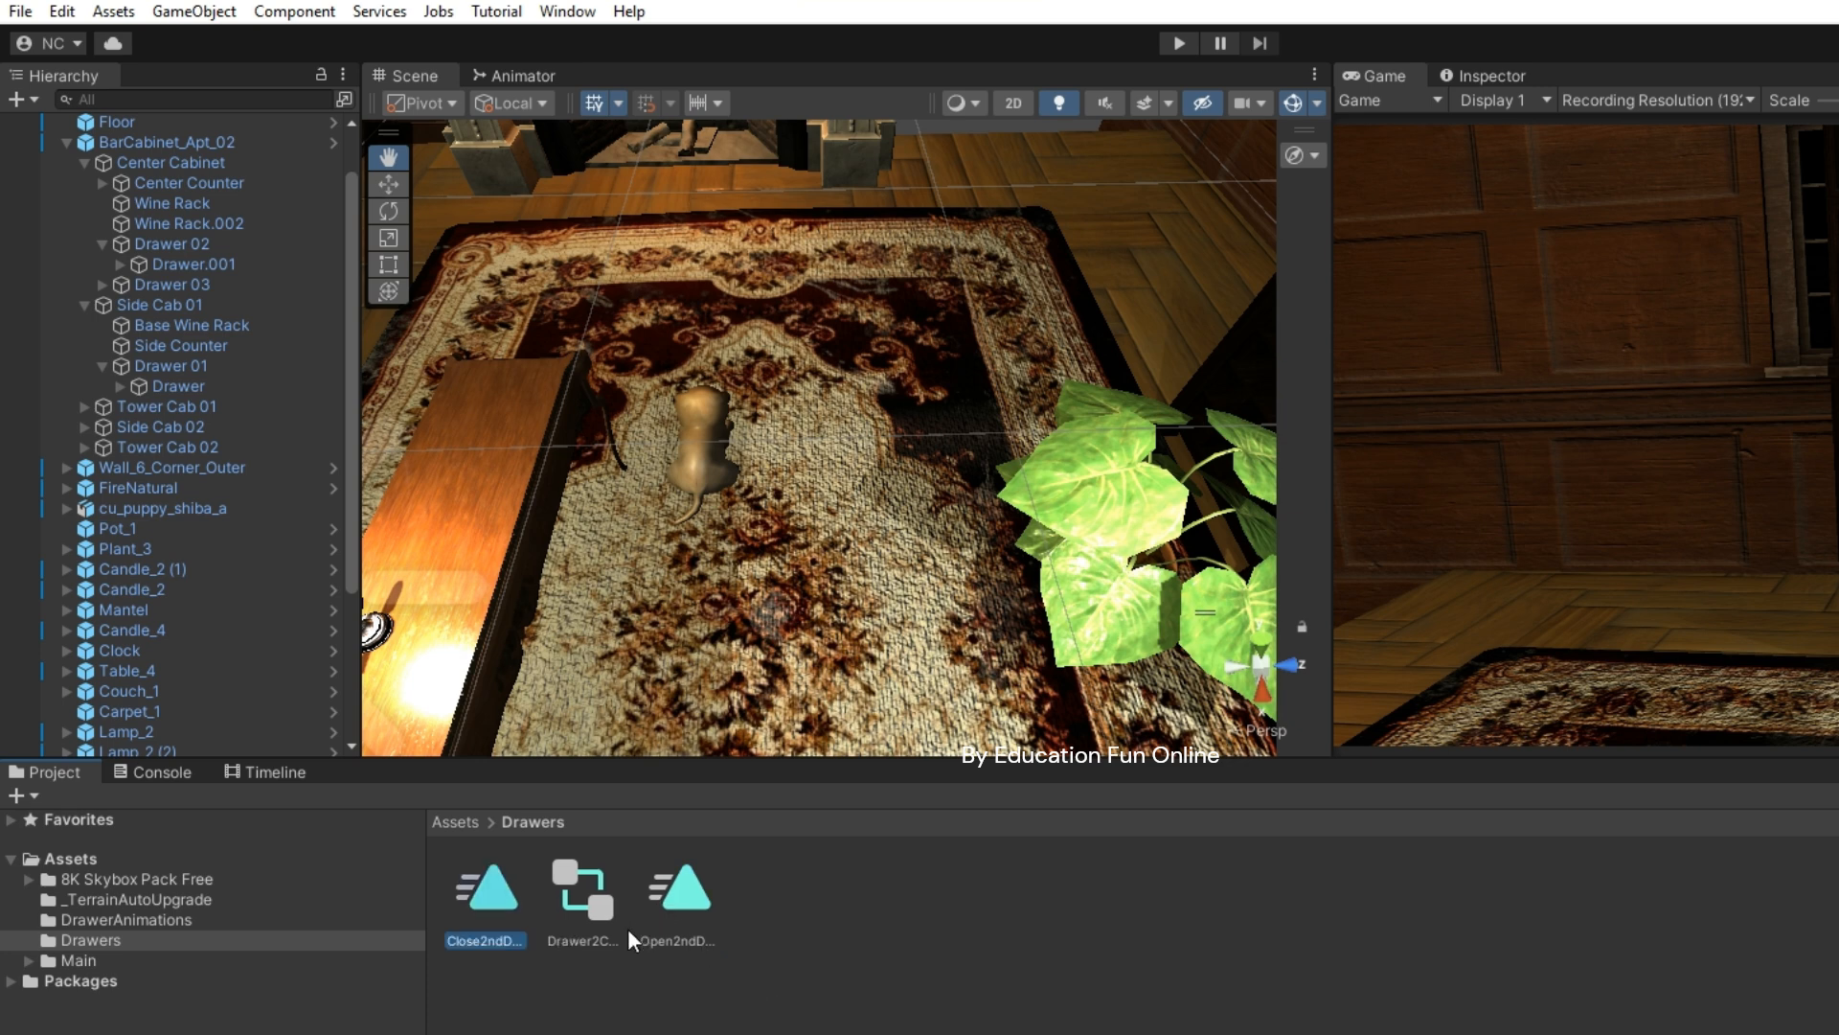
- Drag the Close2ndDrawerAnimation clip into the drawer controller's Animator graph as a new state
double_click(498, 908)
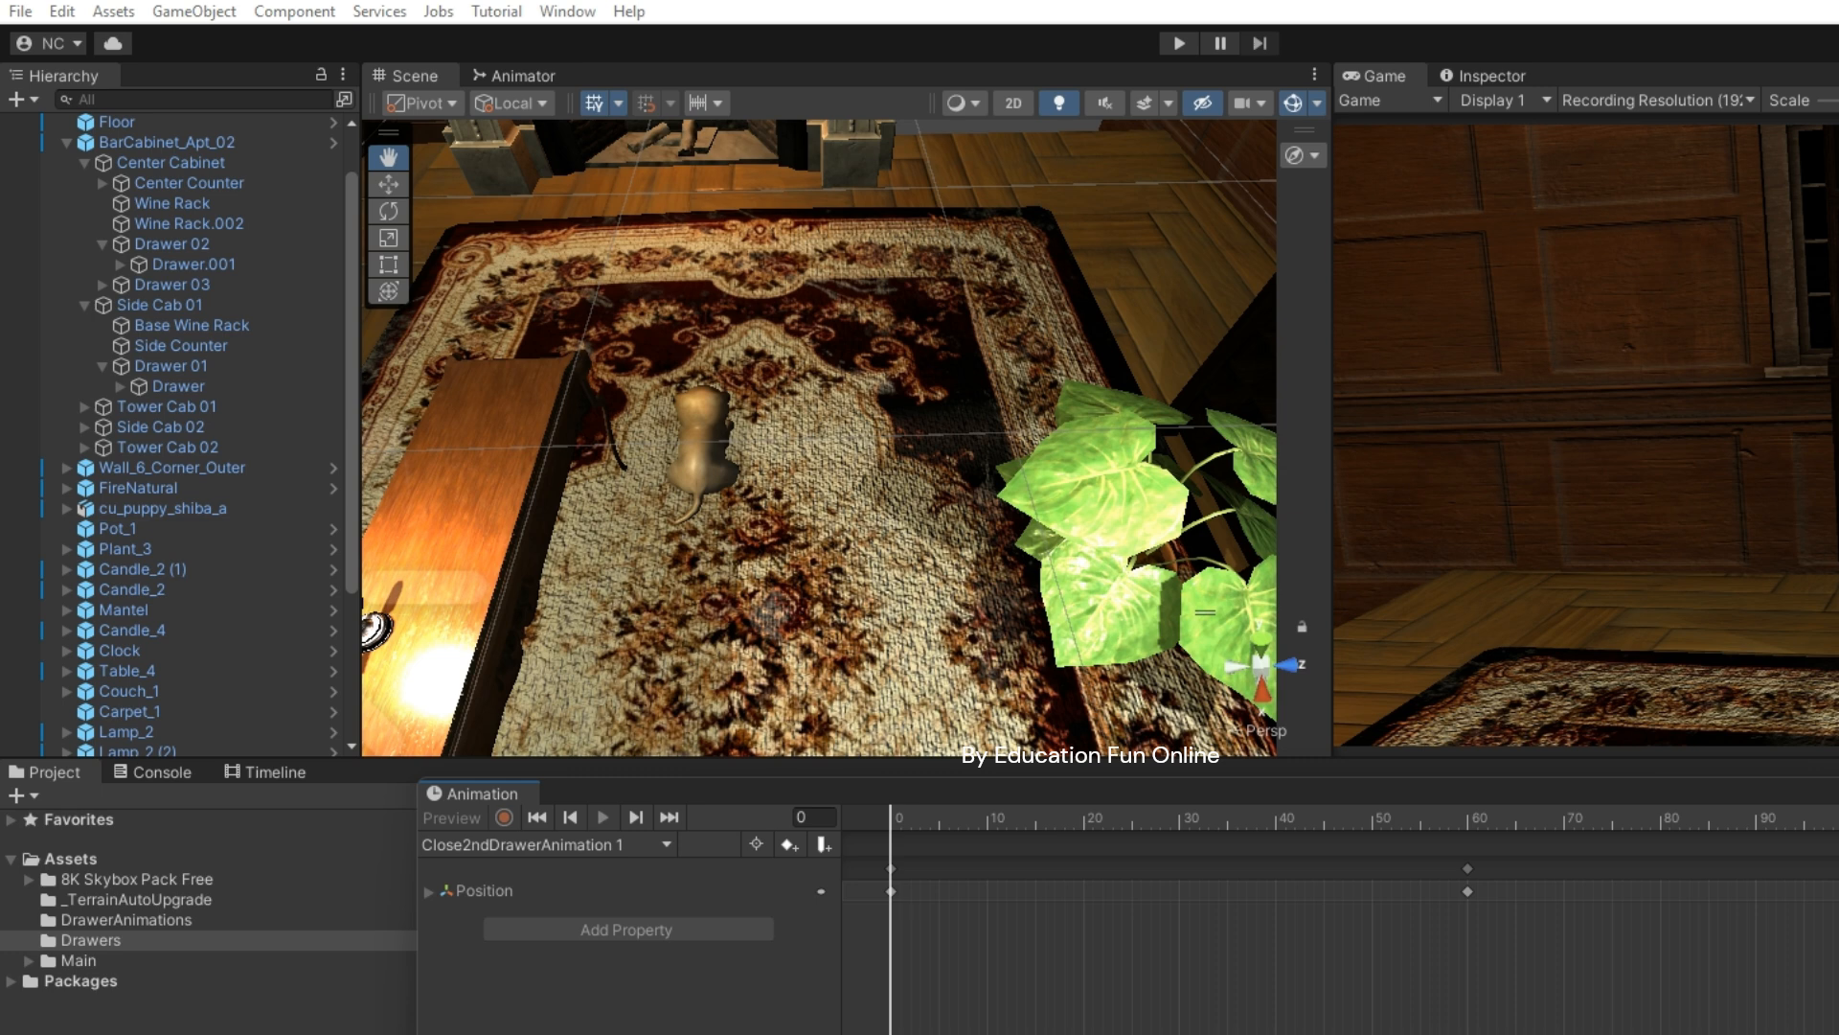
click(1834, 787)
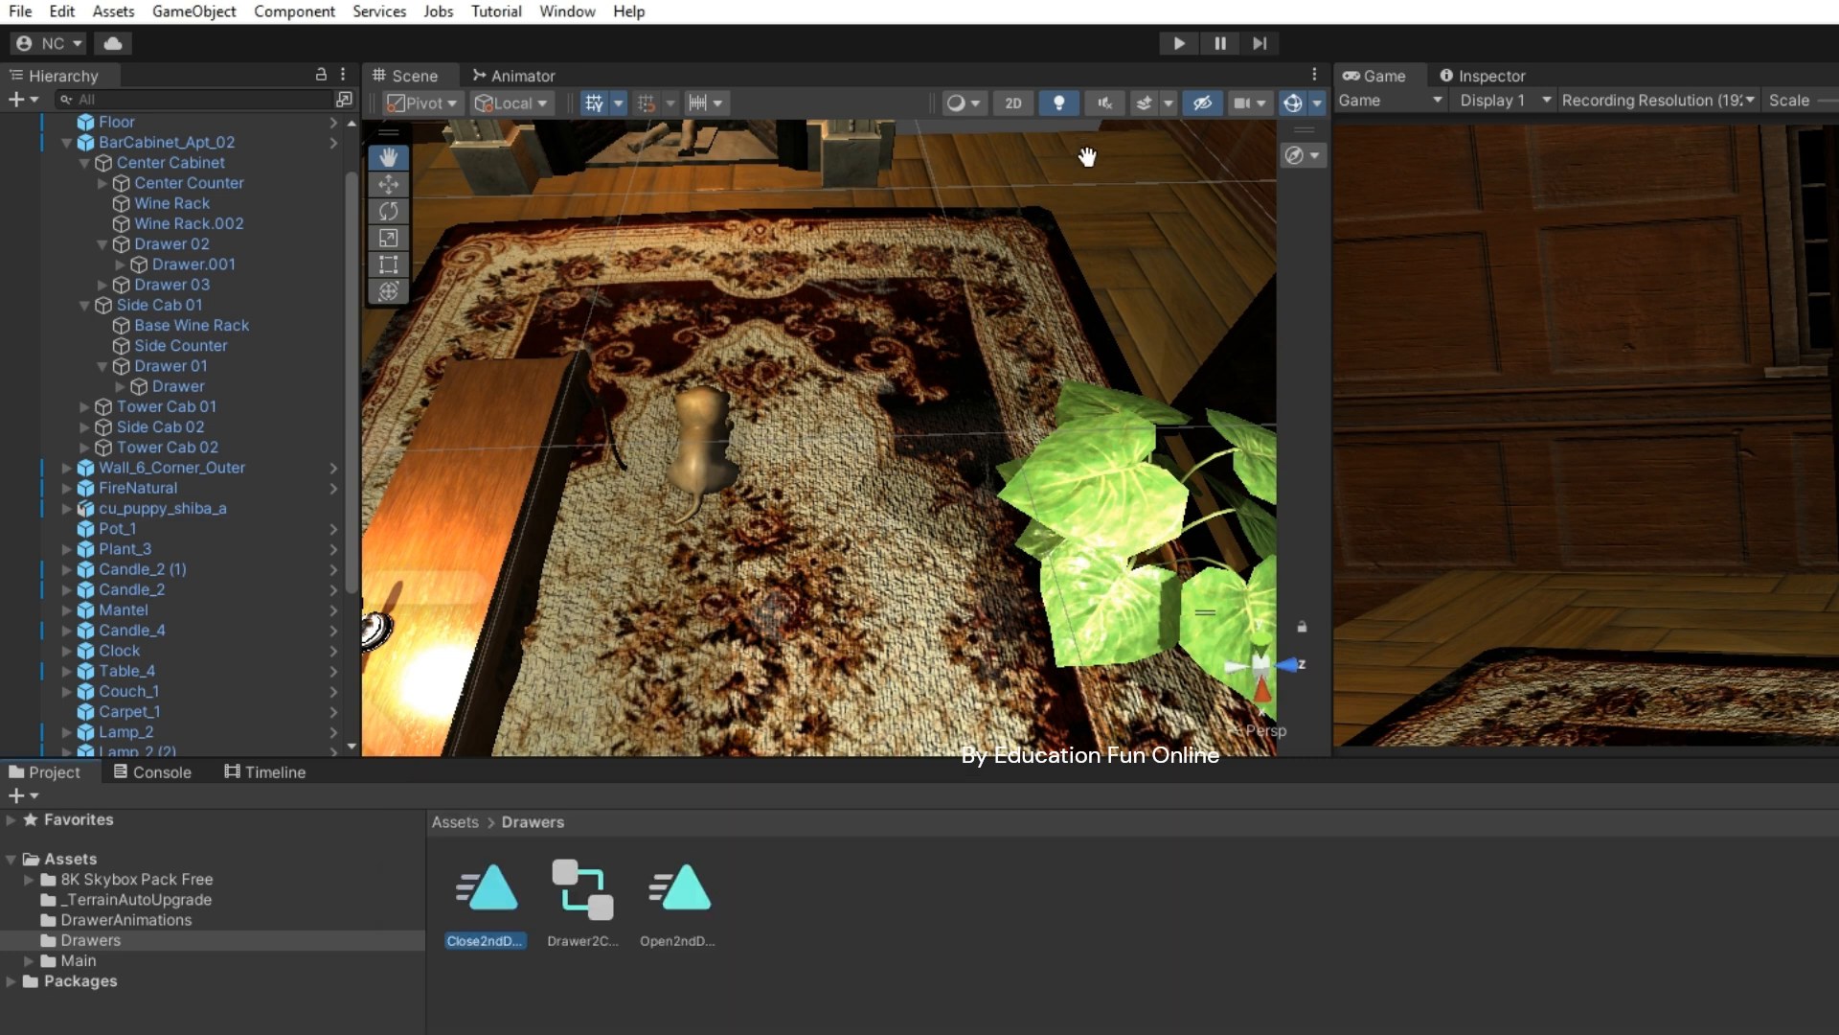
click(517, 76)
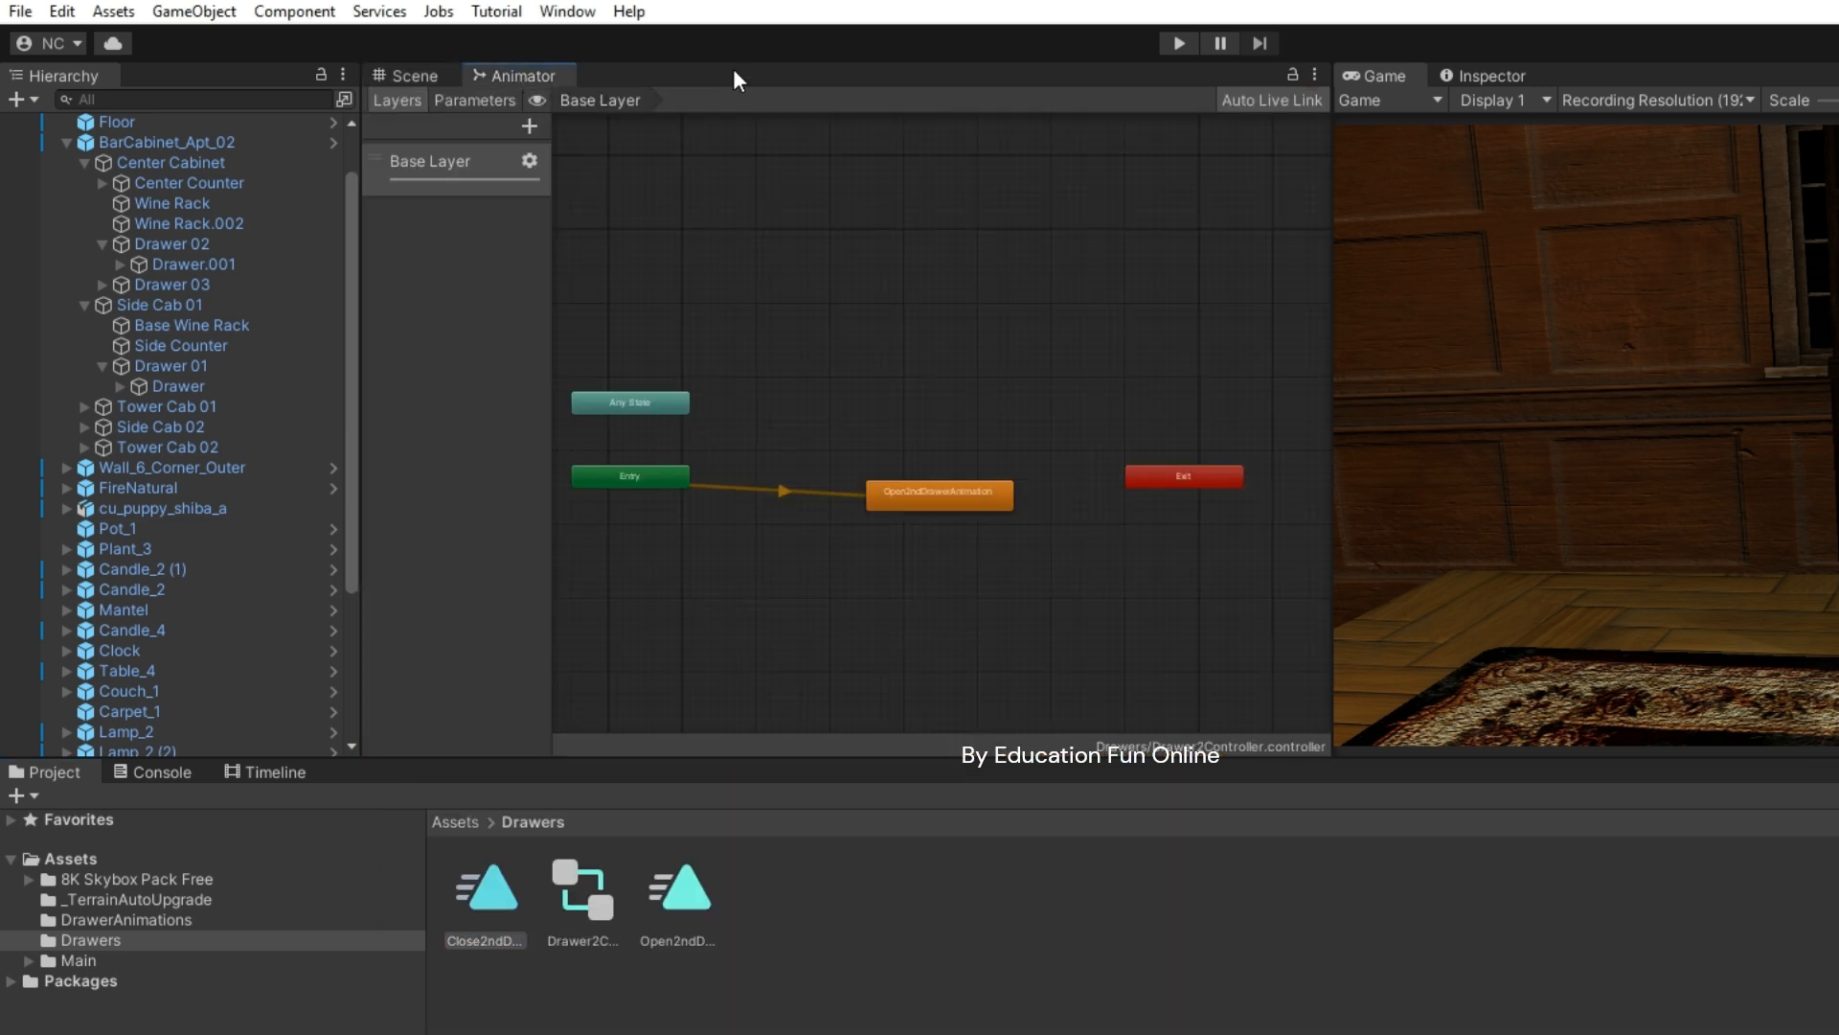
drag(490, 902, 819, 267)
drag(923, 345, 922, 349)
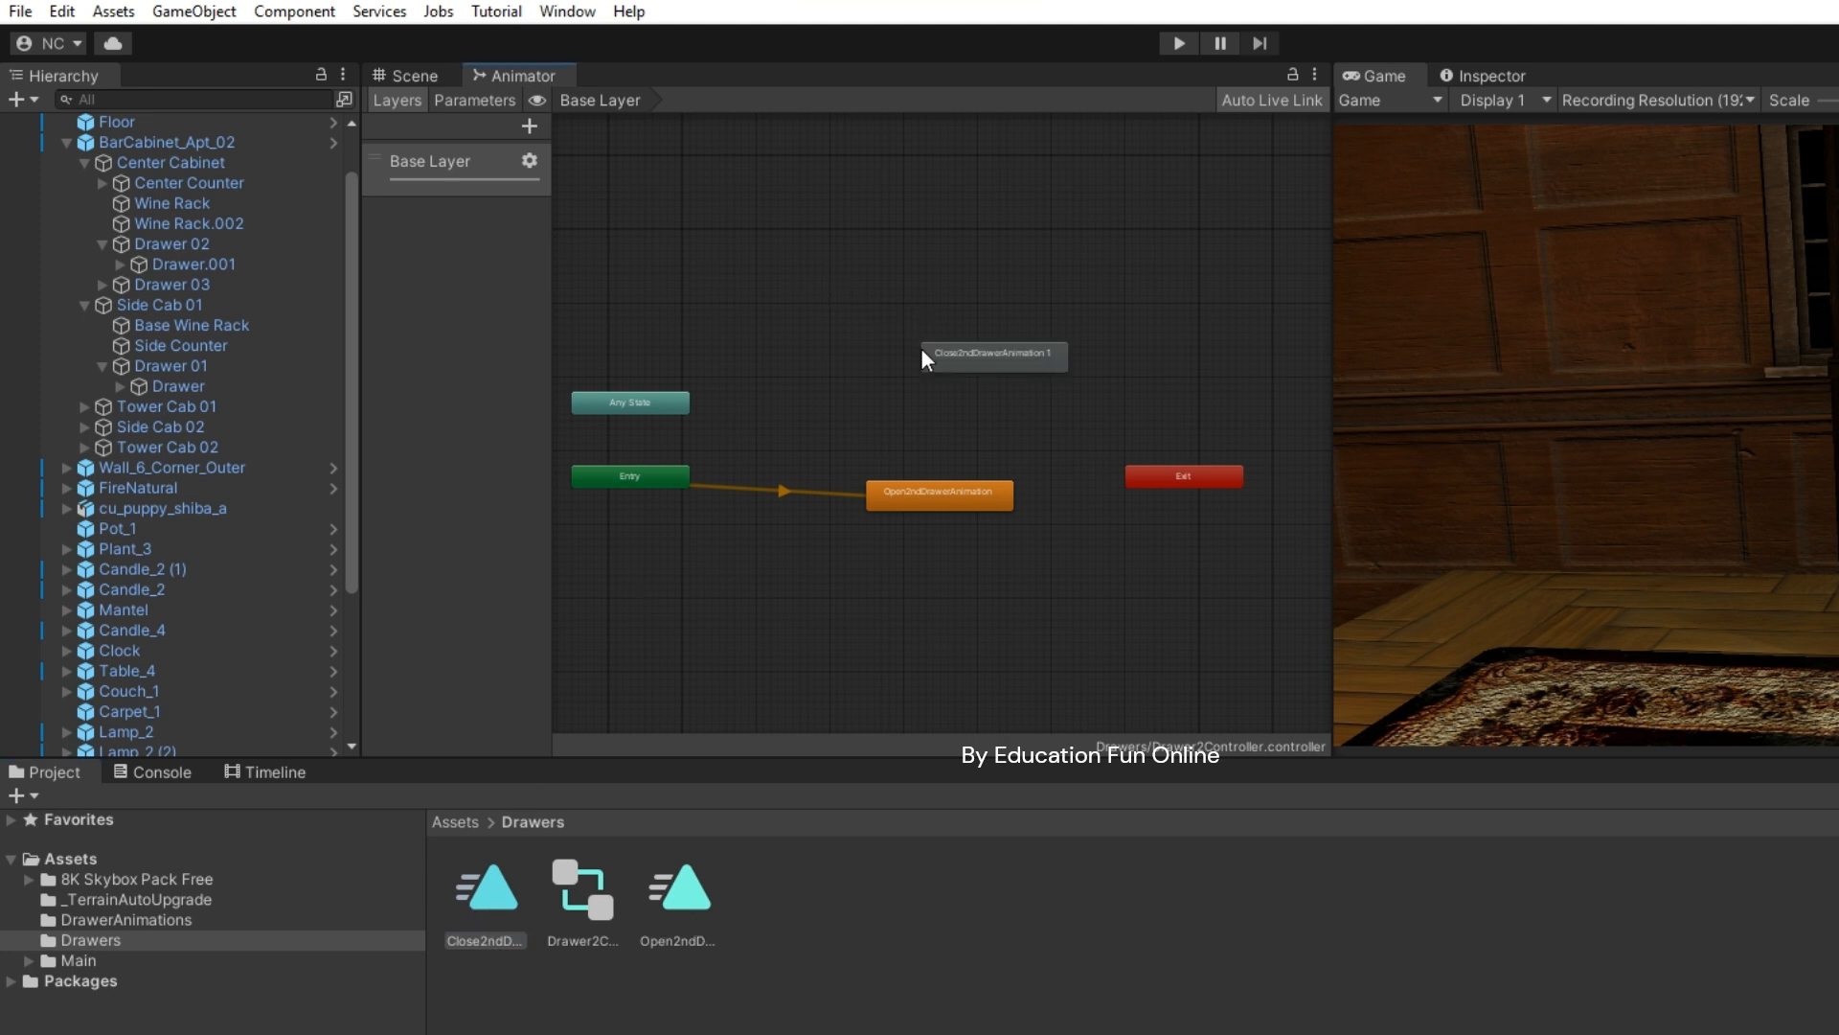
- Set the Close2ndDrawerAnimation 1 state's Speed to -1, then return to the Scene and Game views
click(1016, 349)
click(1486, 68)
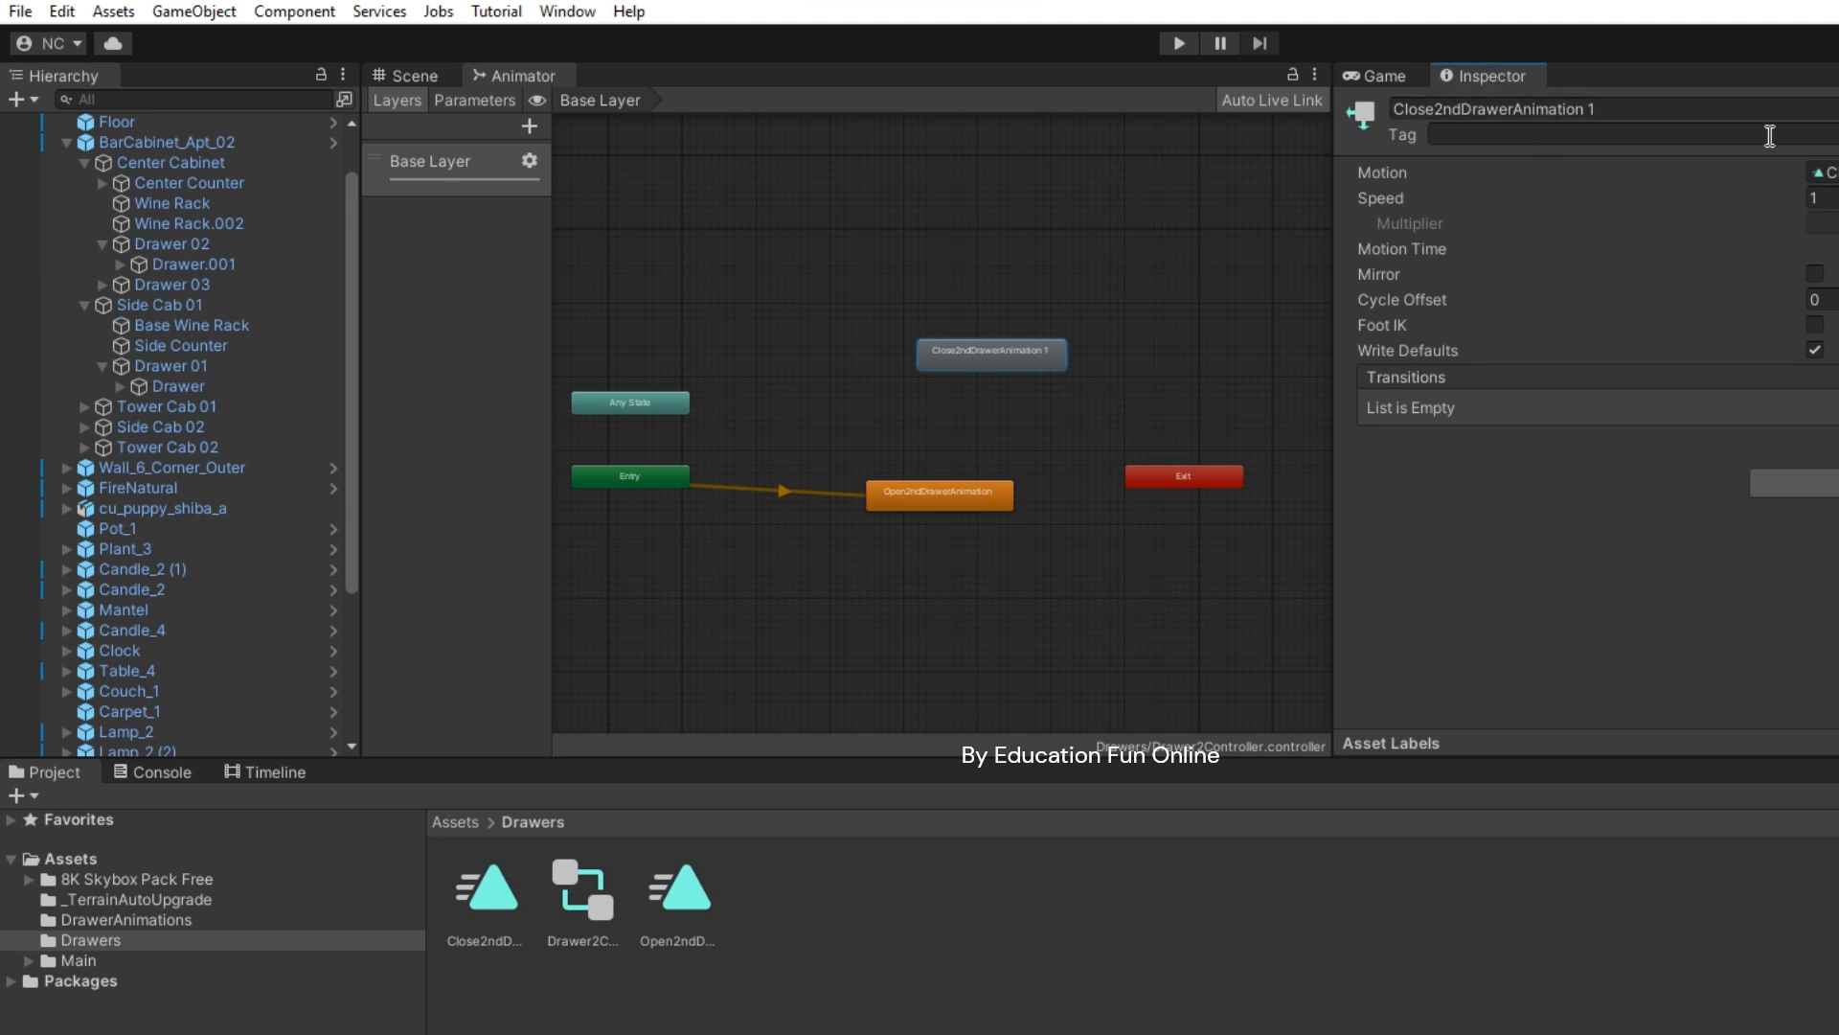
click(1827, 195)
click(1813, 198)
text(-)
key(Return)
click(406, 76)
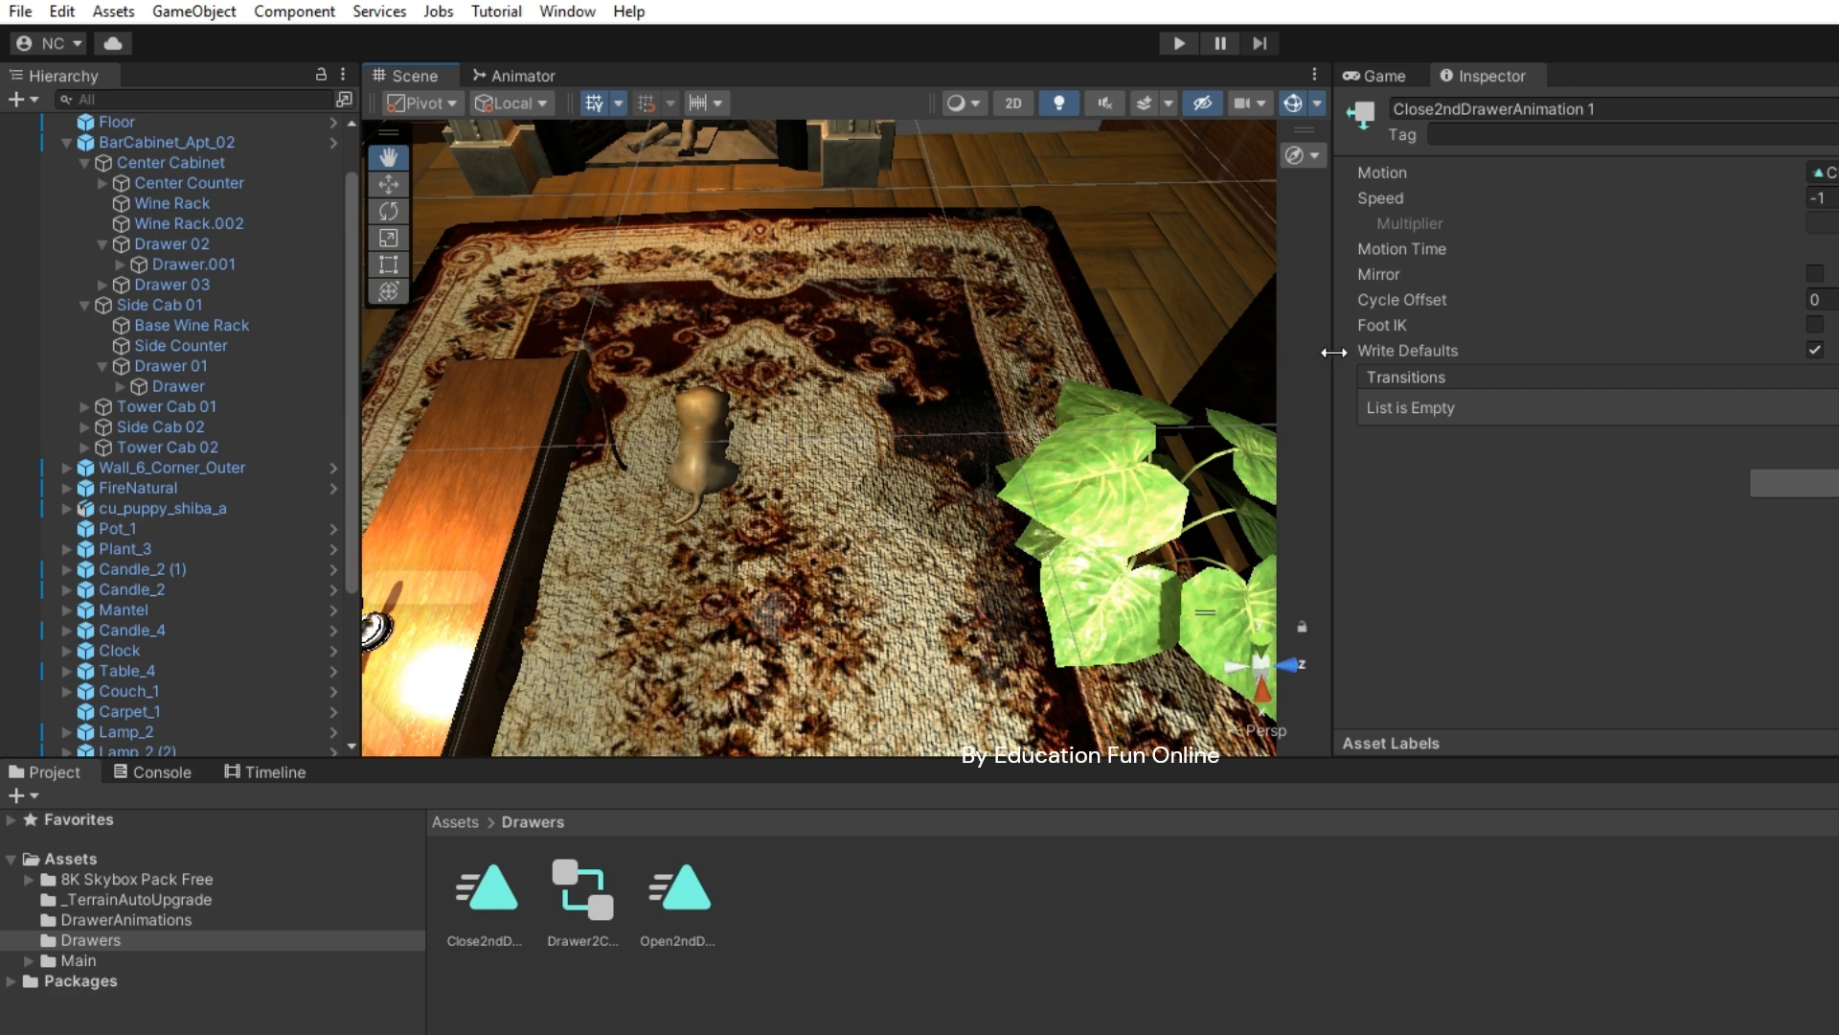
drag(1333, 353, 1337, 353)
click(1376, 76)
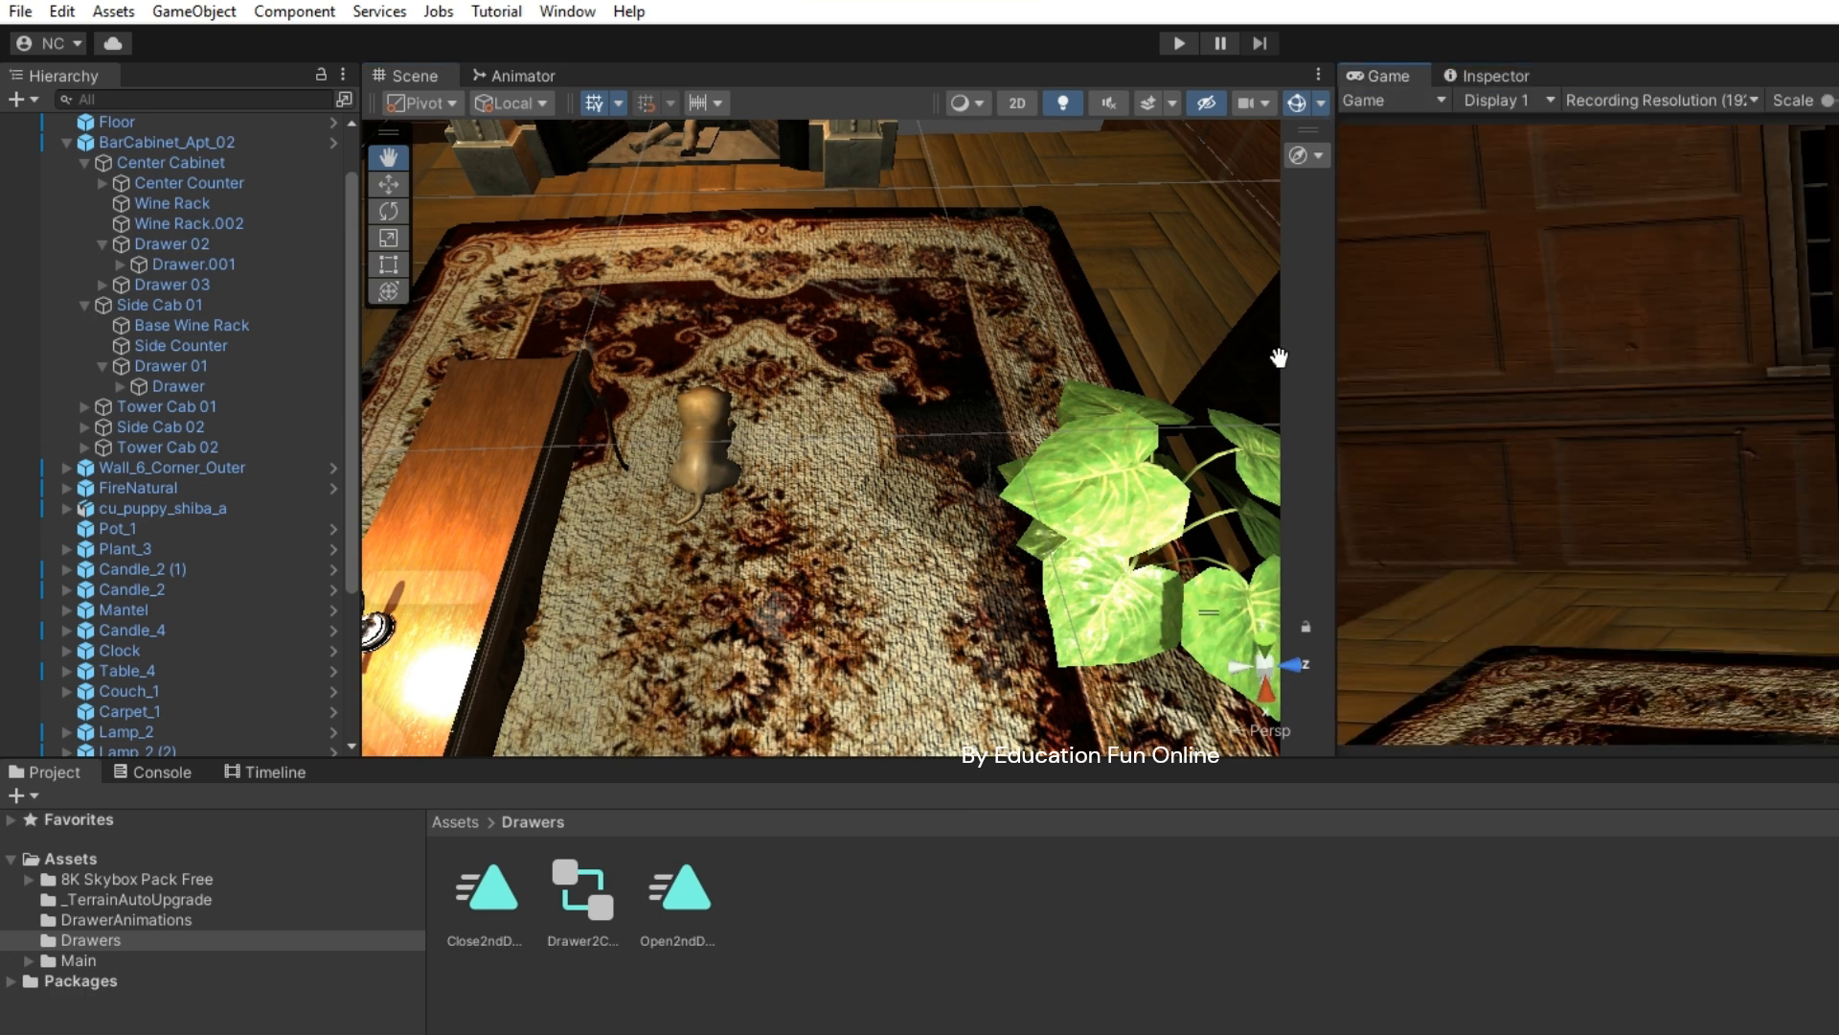
- Run and stop a play test, then show the drawer controller's Animator graph
click(1179, 44)
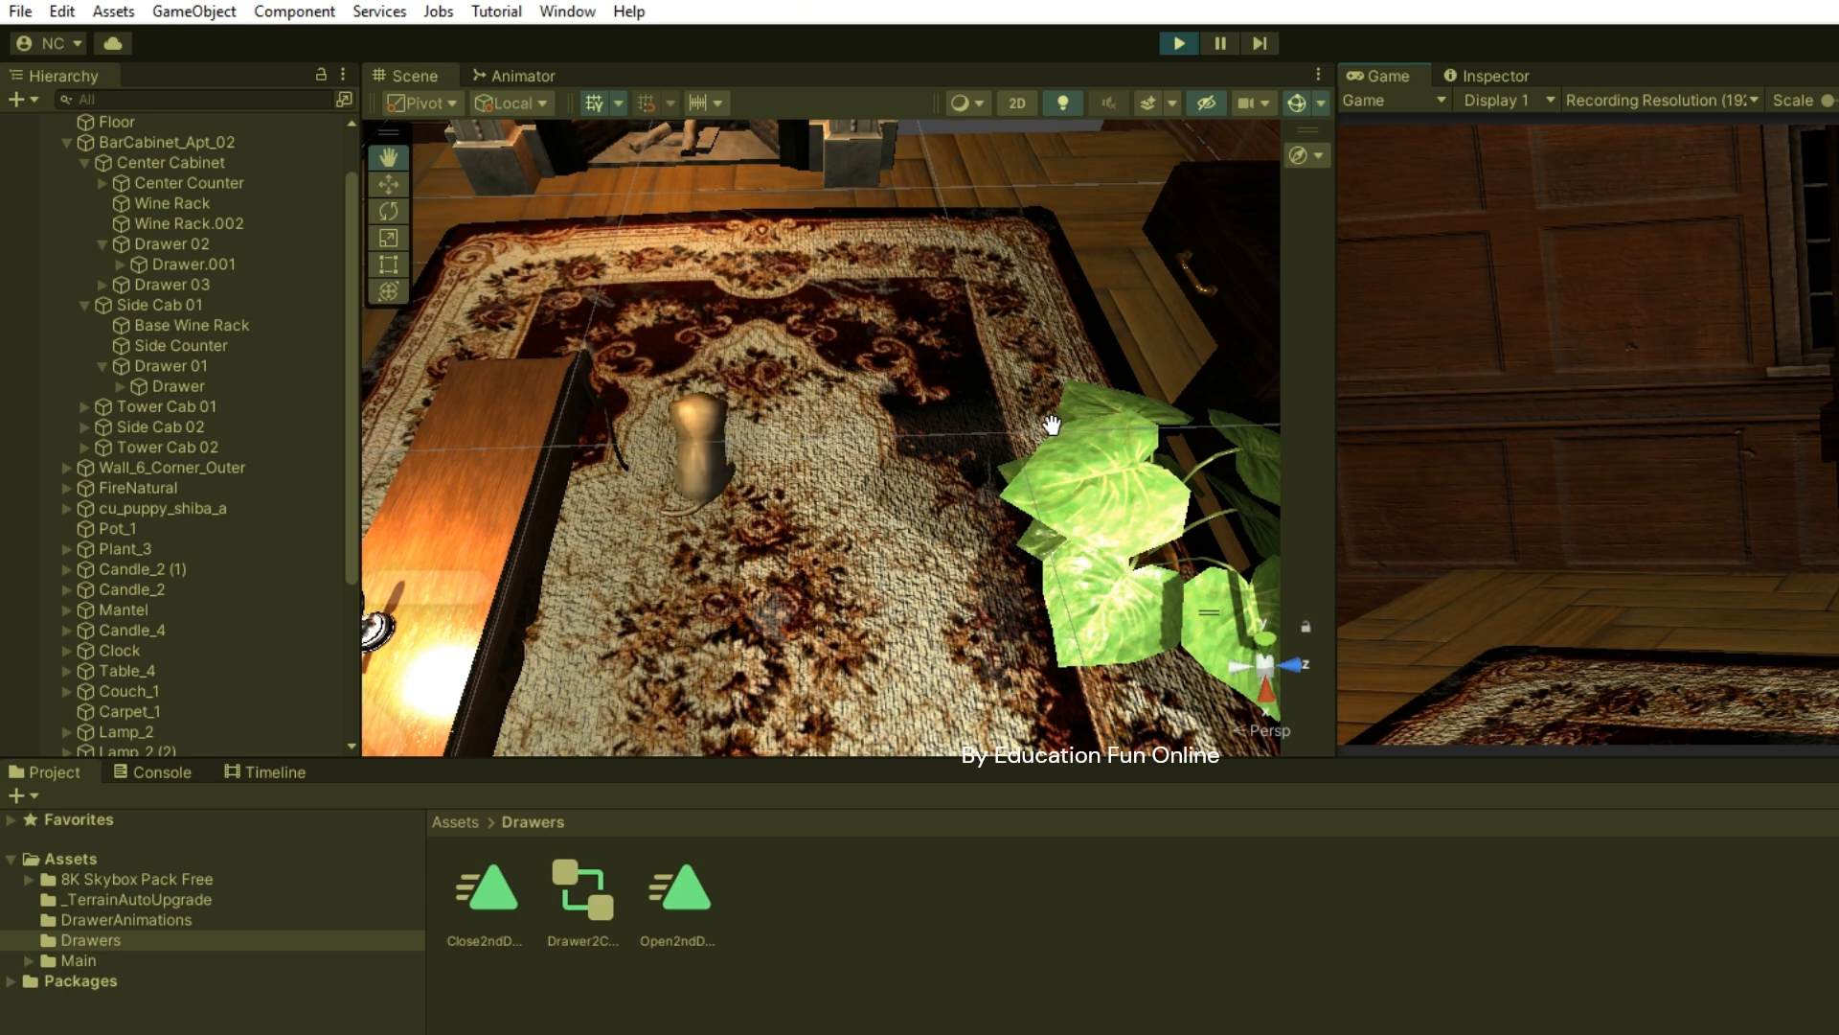
click(1178, 45)
click(496, 77)
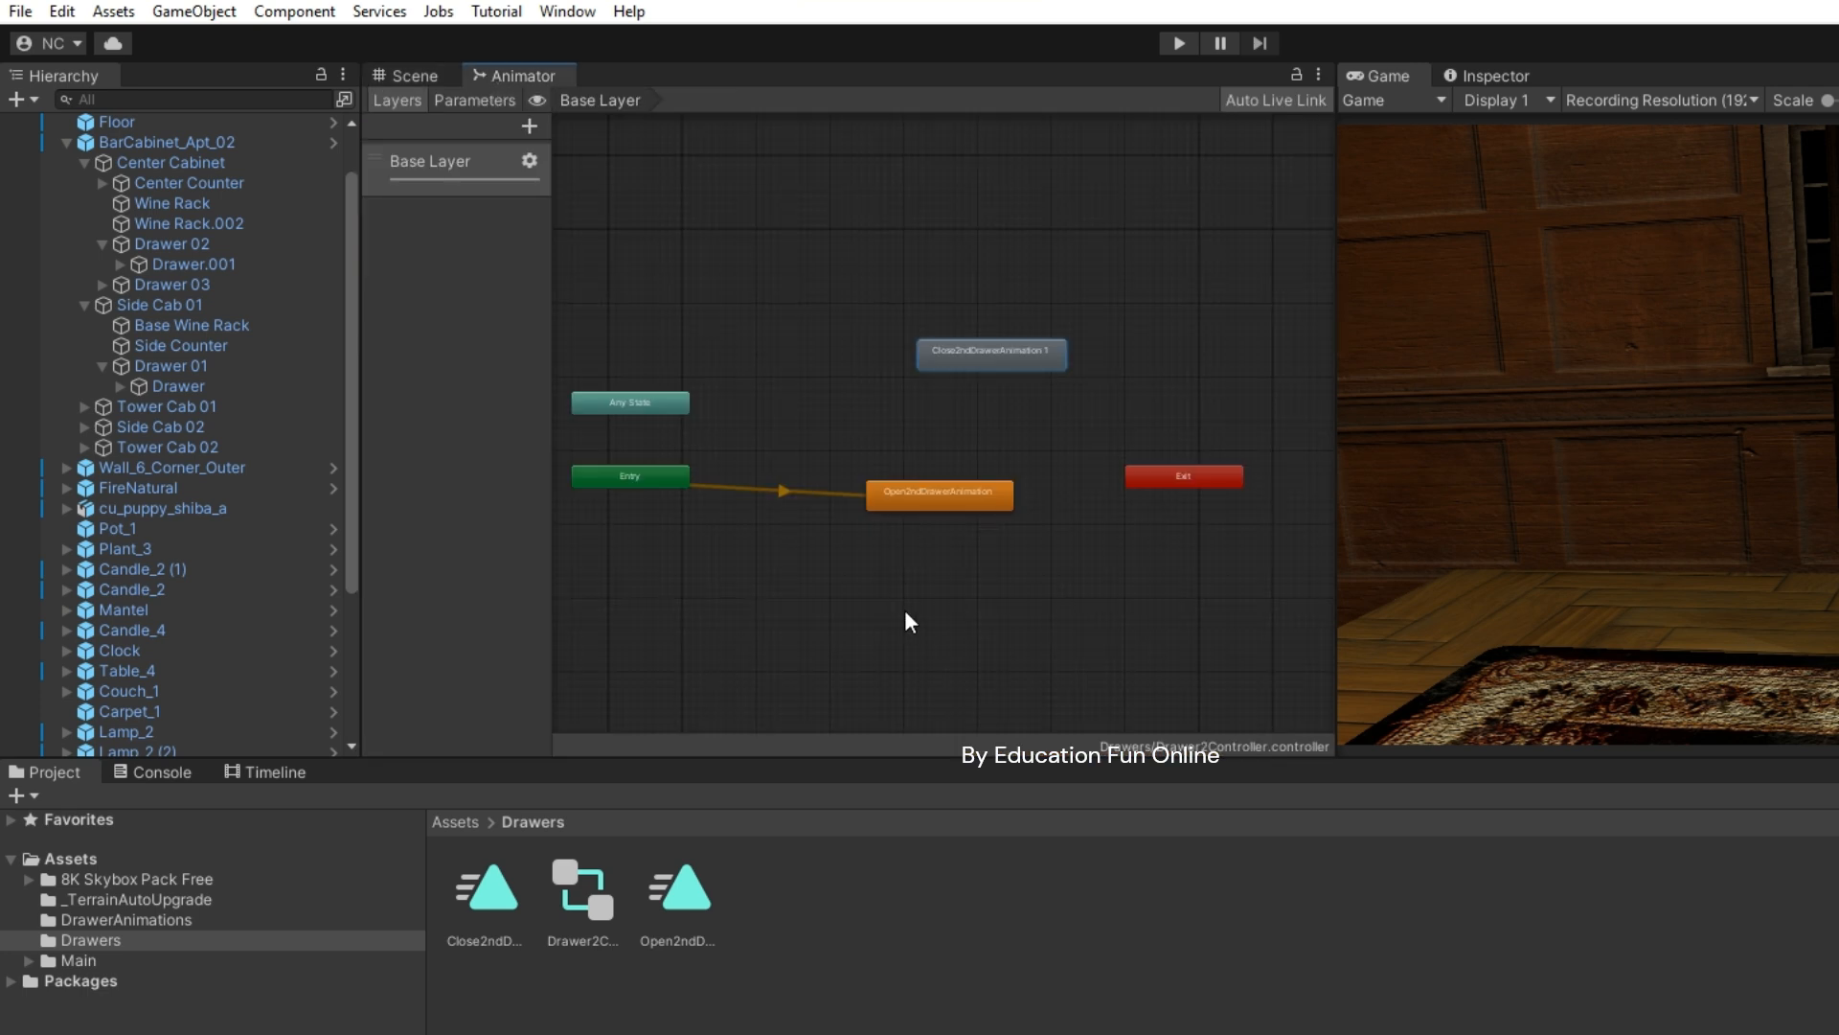
- Make a transition from Open2ndDrawerAnimation to Close2ndDrawerAnimation 1 and view its Inspector settings
drag(966, 354, 923, 361)
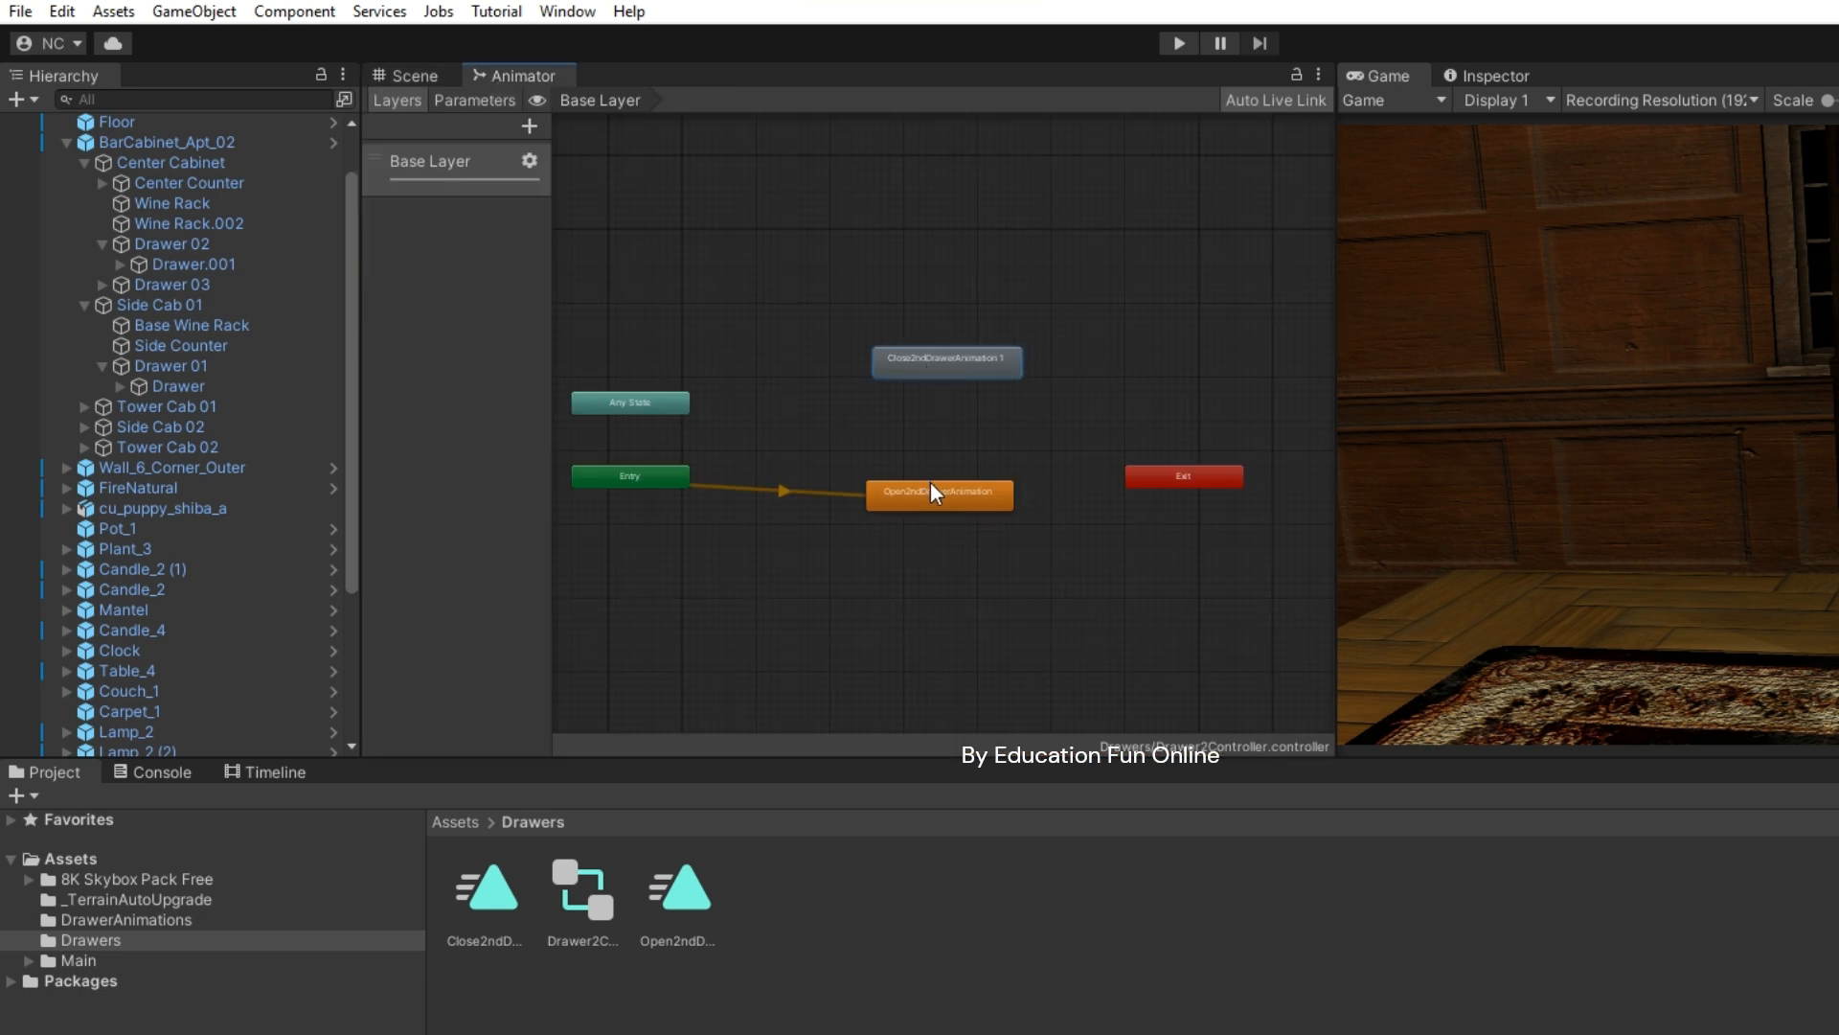
right_click(929, 480)
click(1042, 497)
click(950, 364)
click(952, 433)
click(1520, 76)
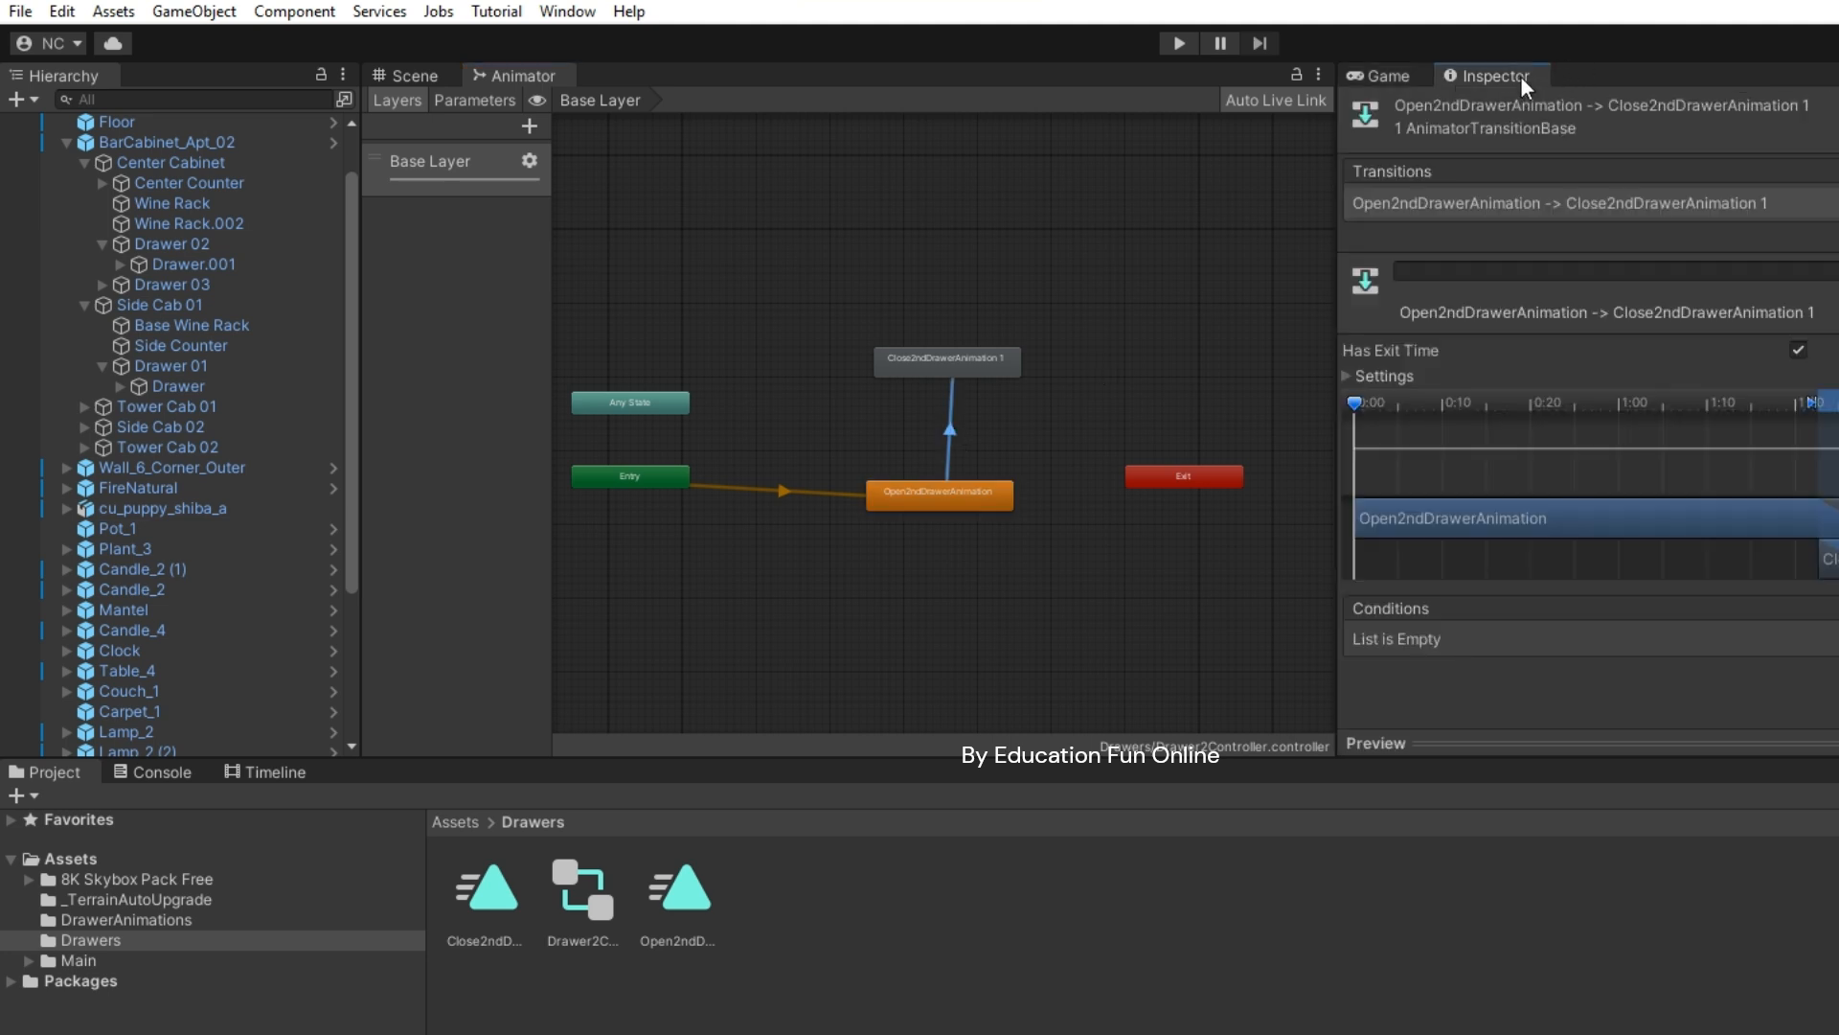
drag(1520, 76, 1511, 77)
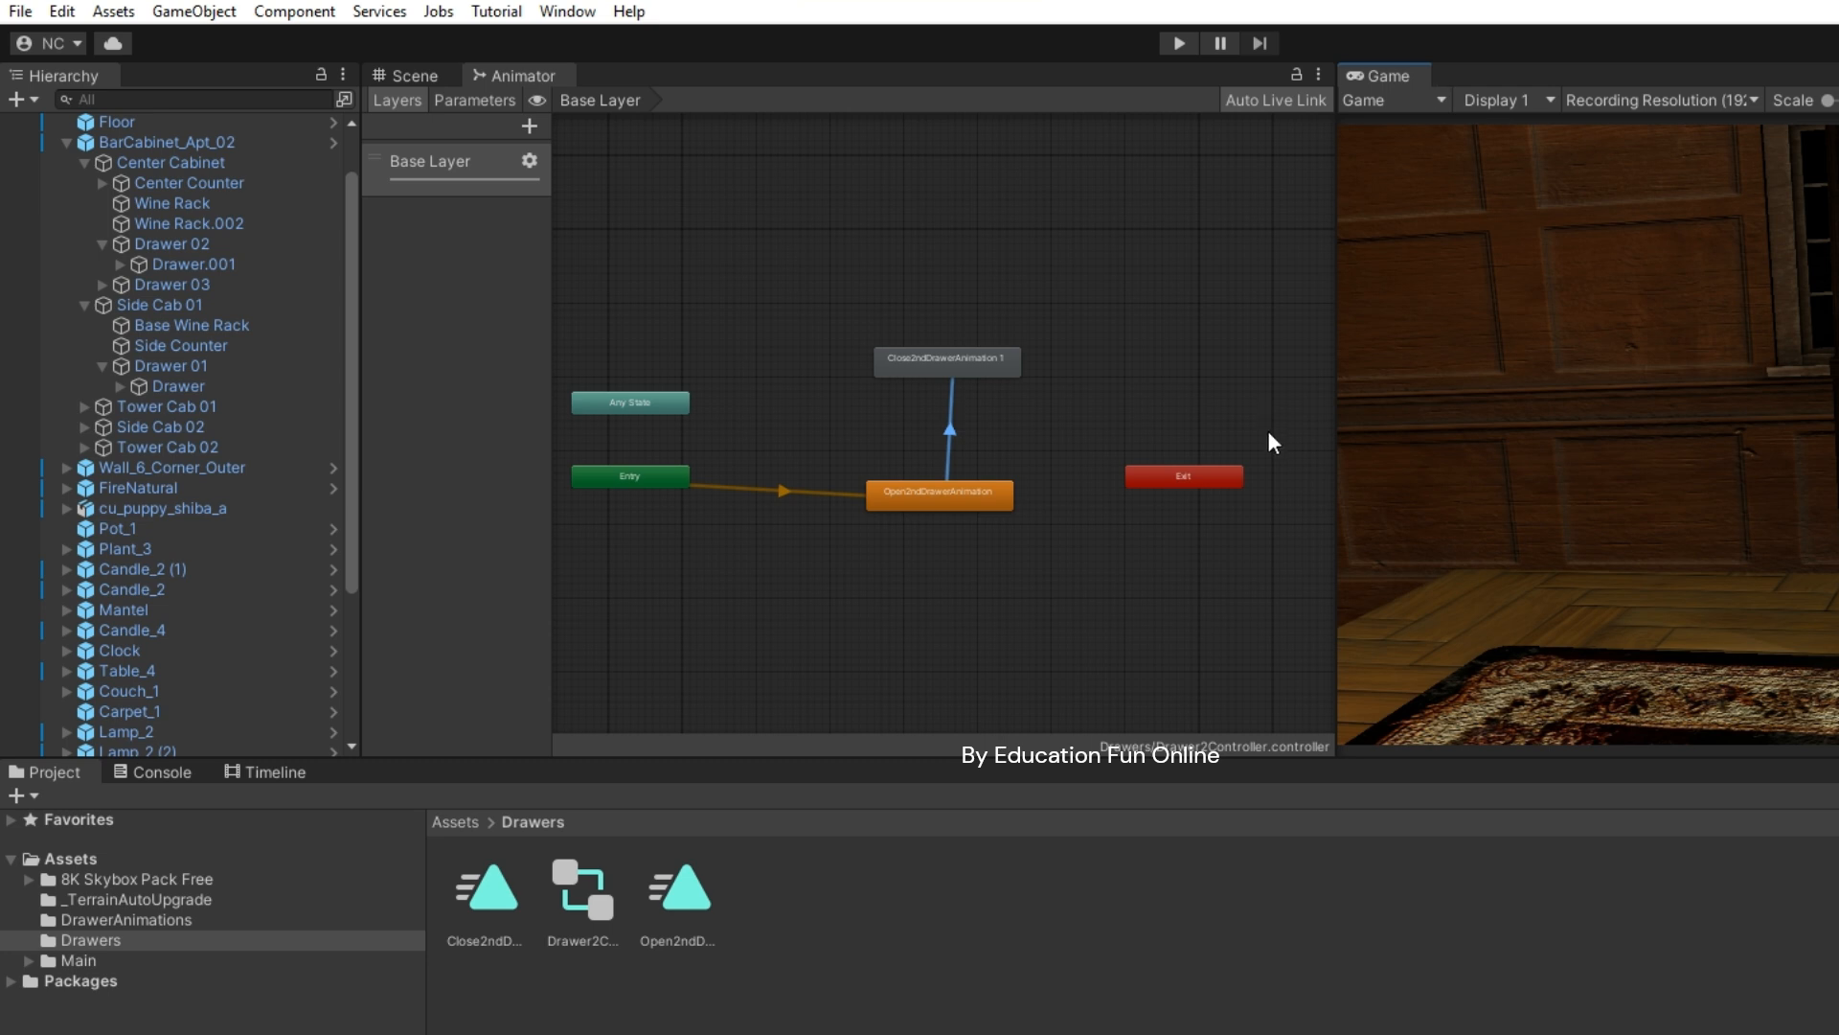
- Reopen the Inspector via Window > General, dock it beside the Game tab, and enter play mode
click(579, 14)
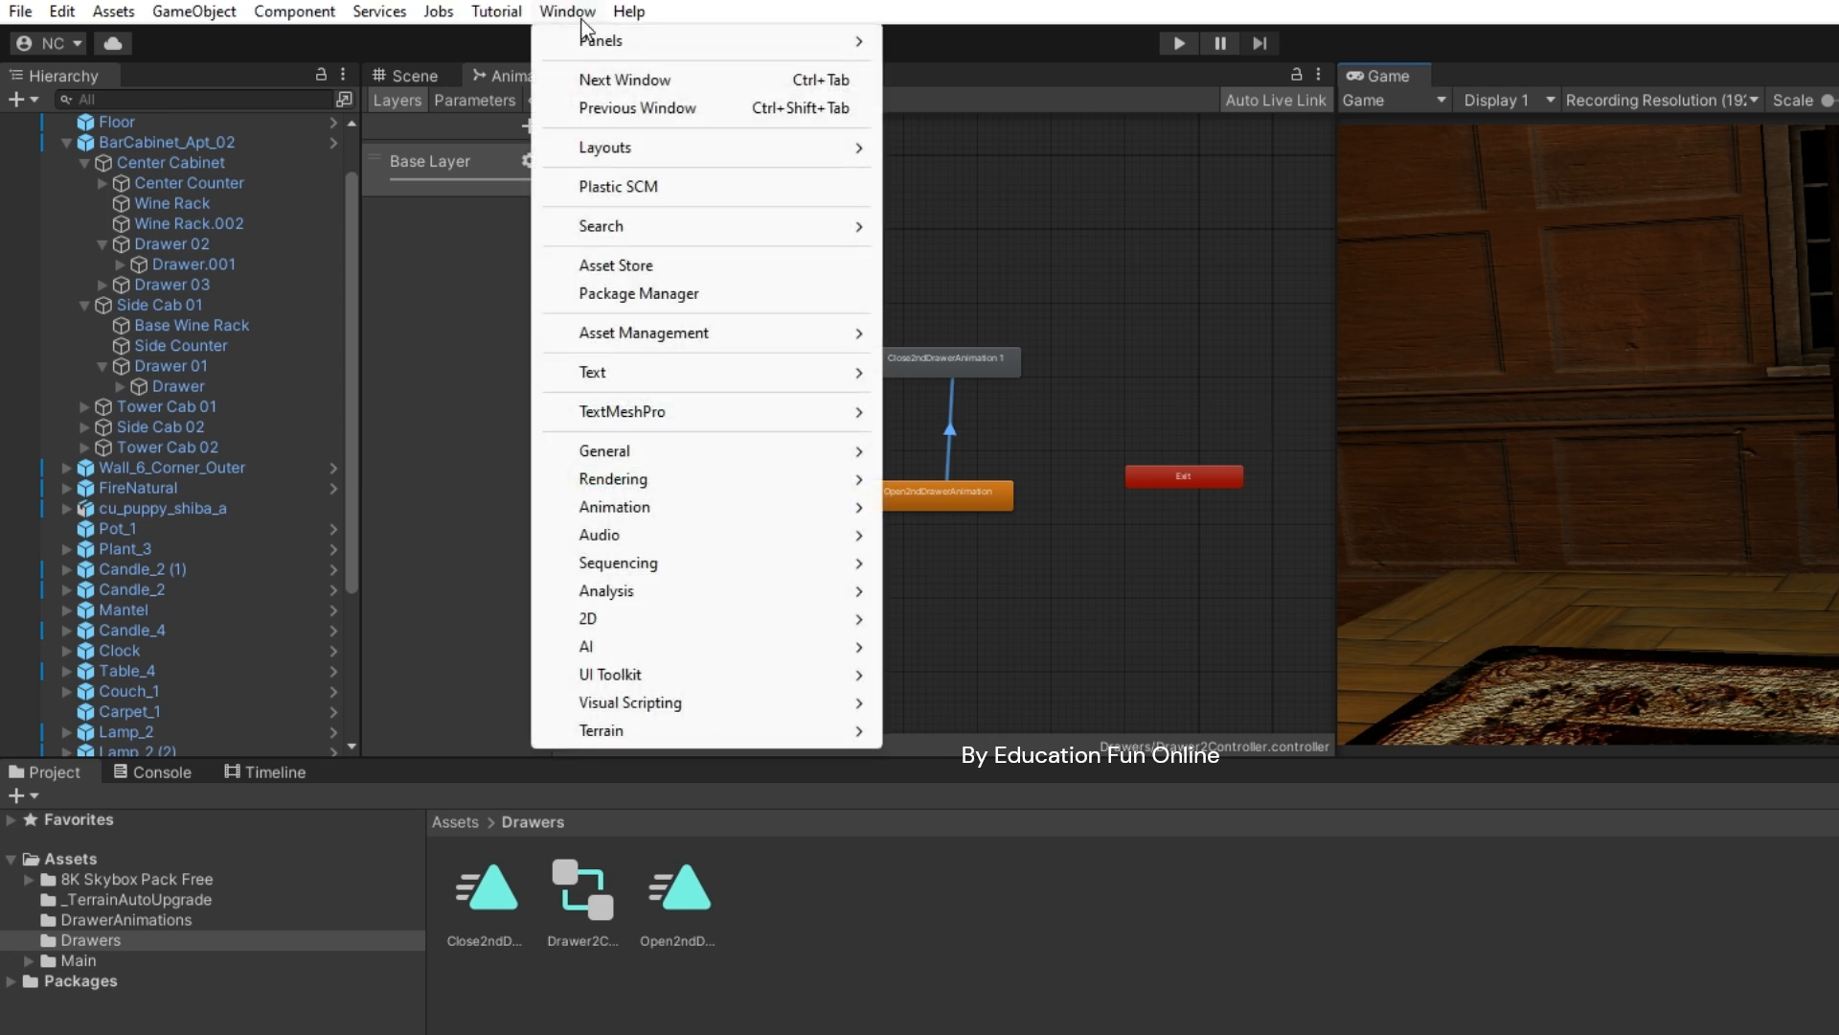
mouse_move(742, 451)
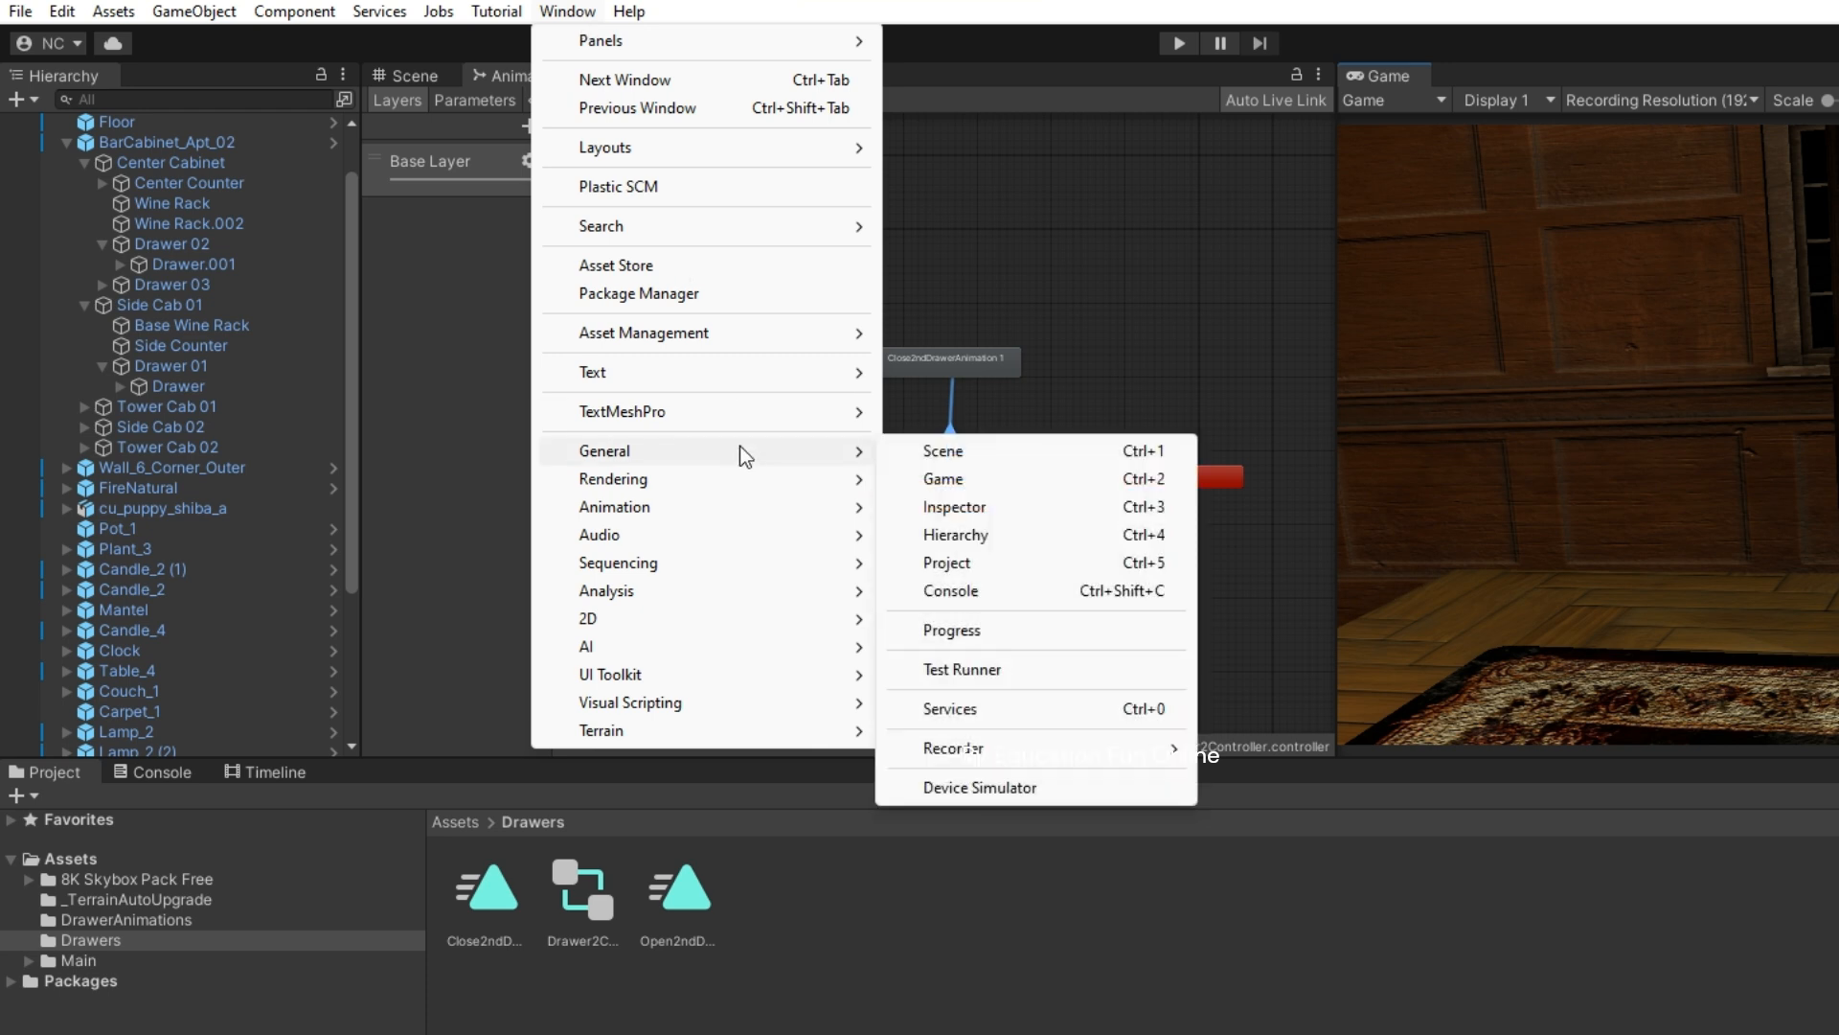
click(921, 504)
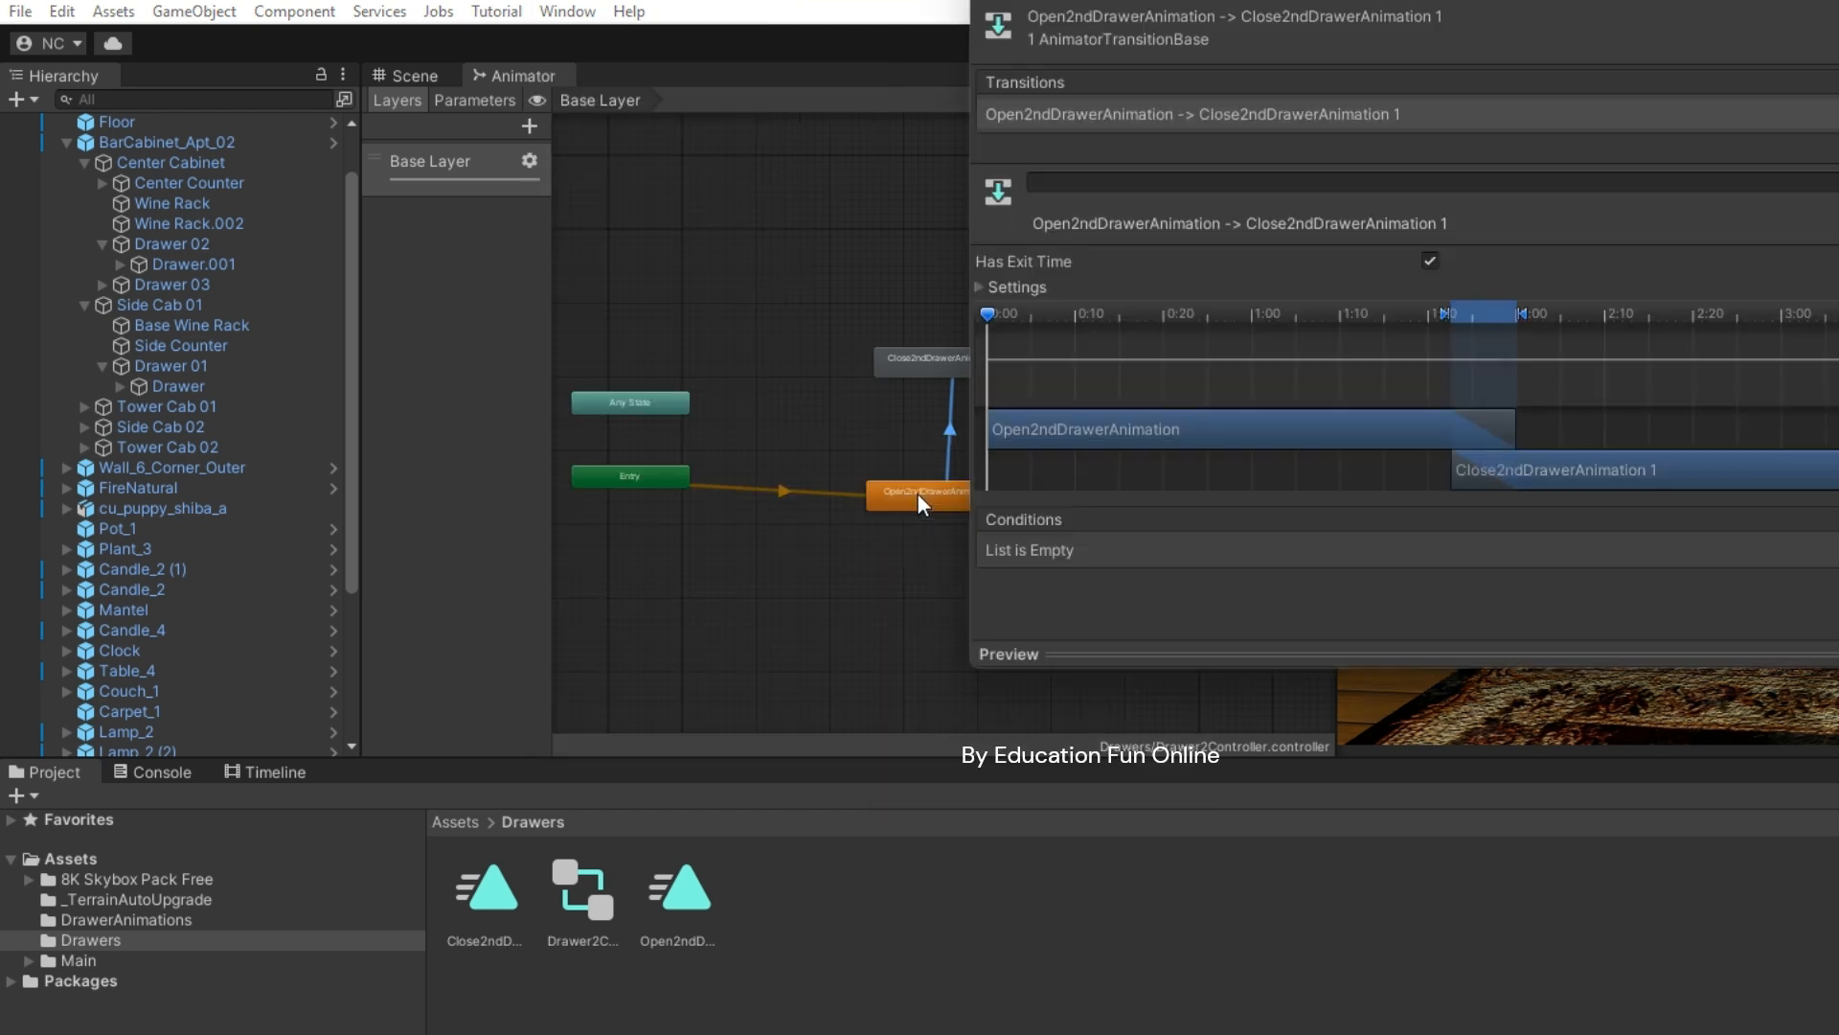
drag(1196, 1, 1746, 417)
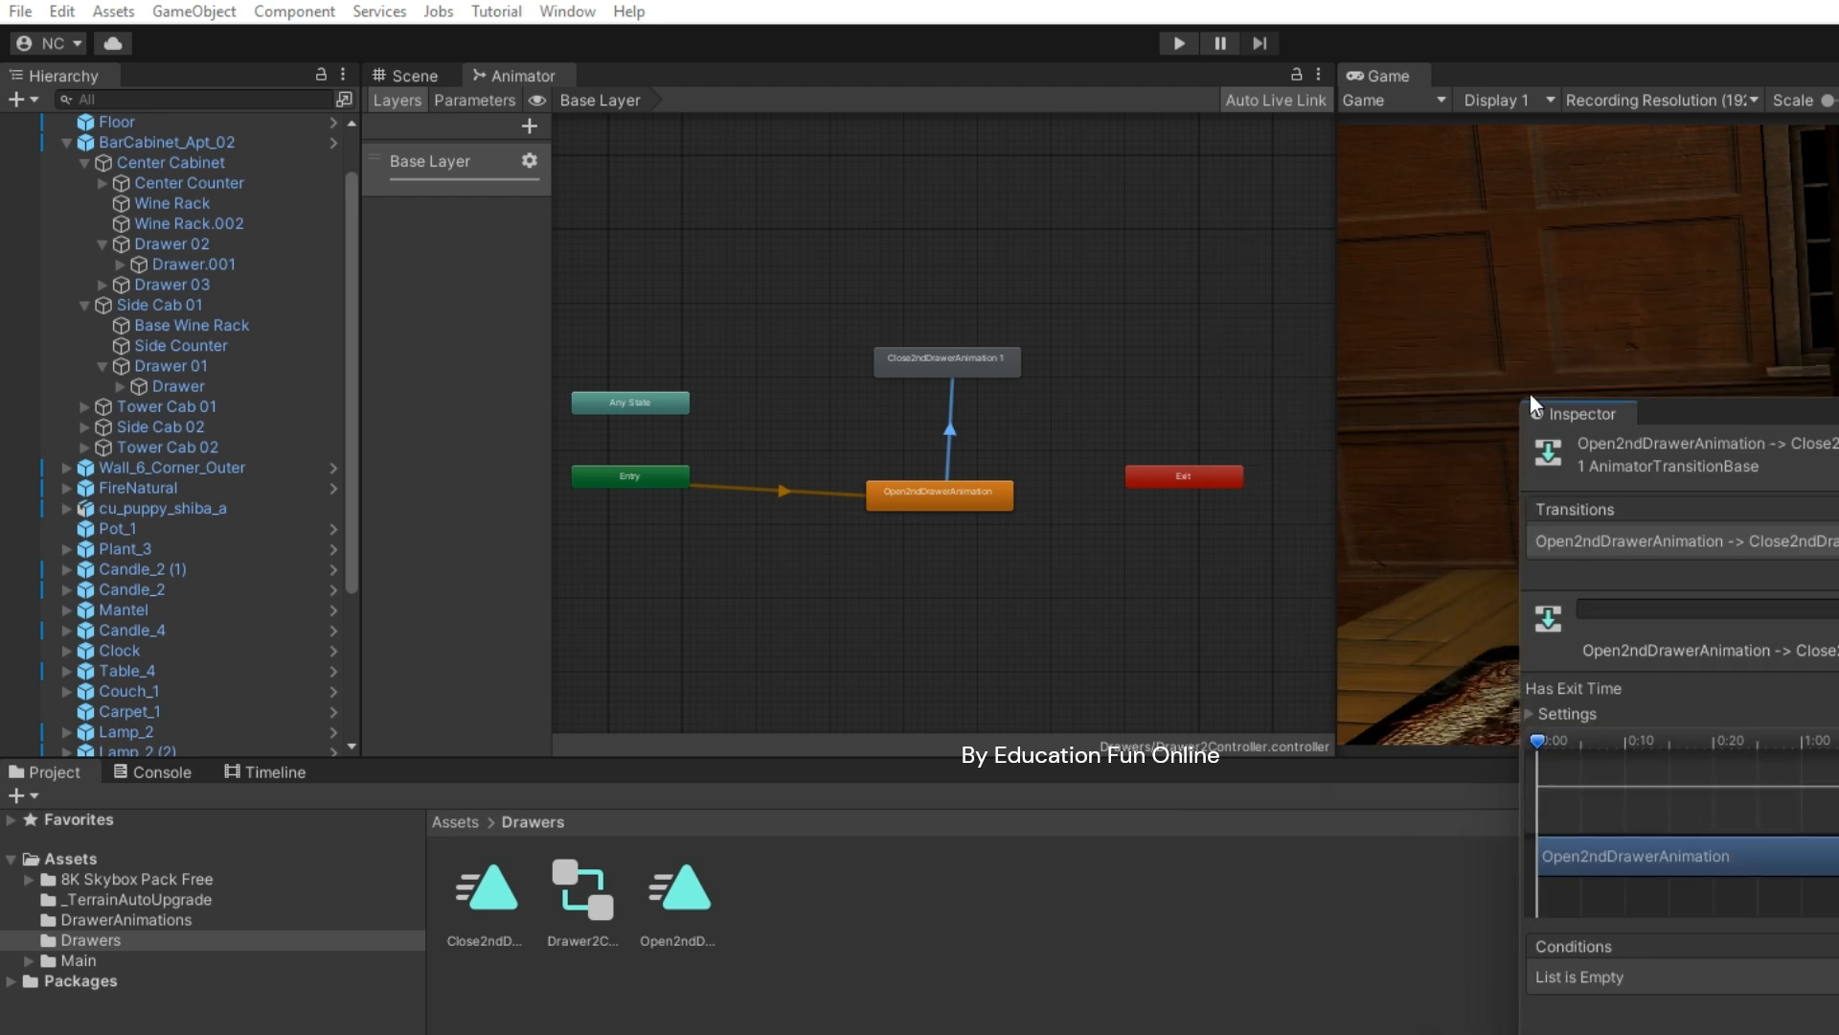
drag(1584, 421, 1530, 89)
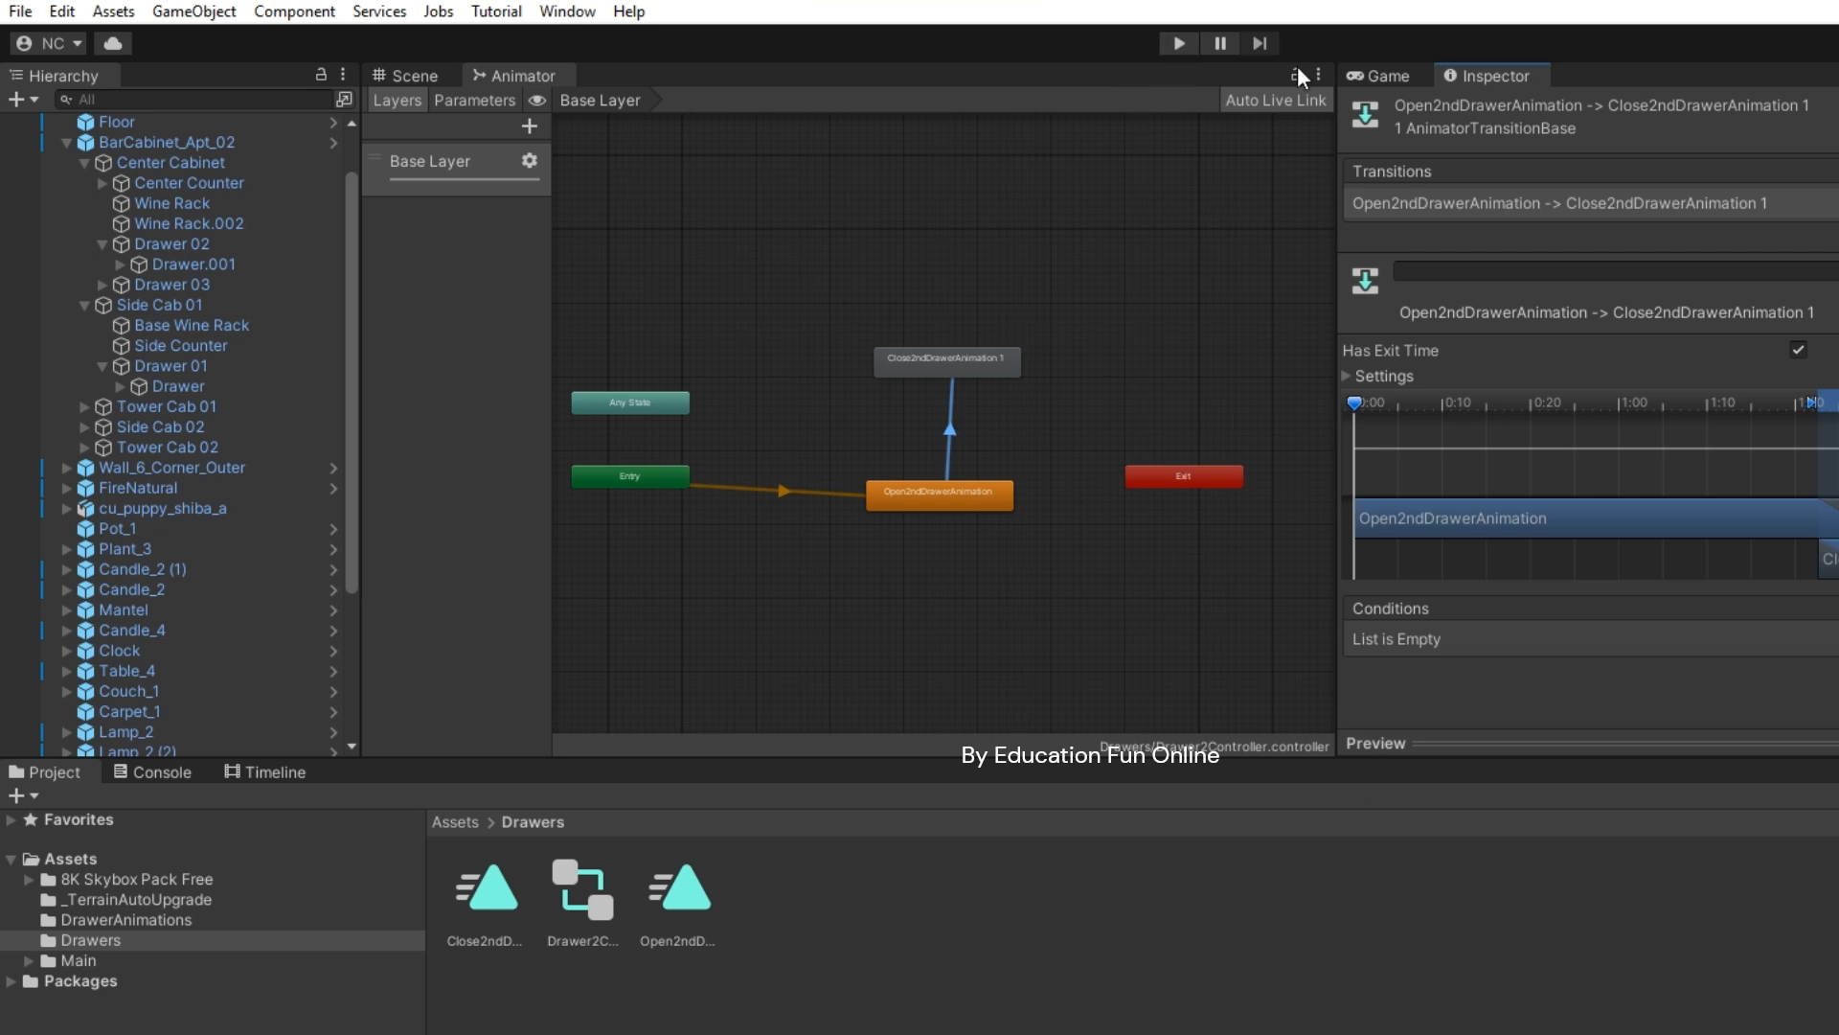
click(1386, 76)
click(1178, 43)
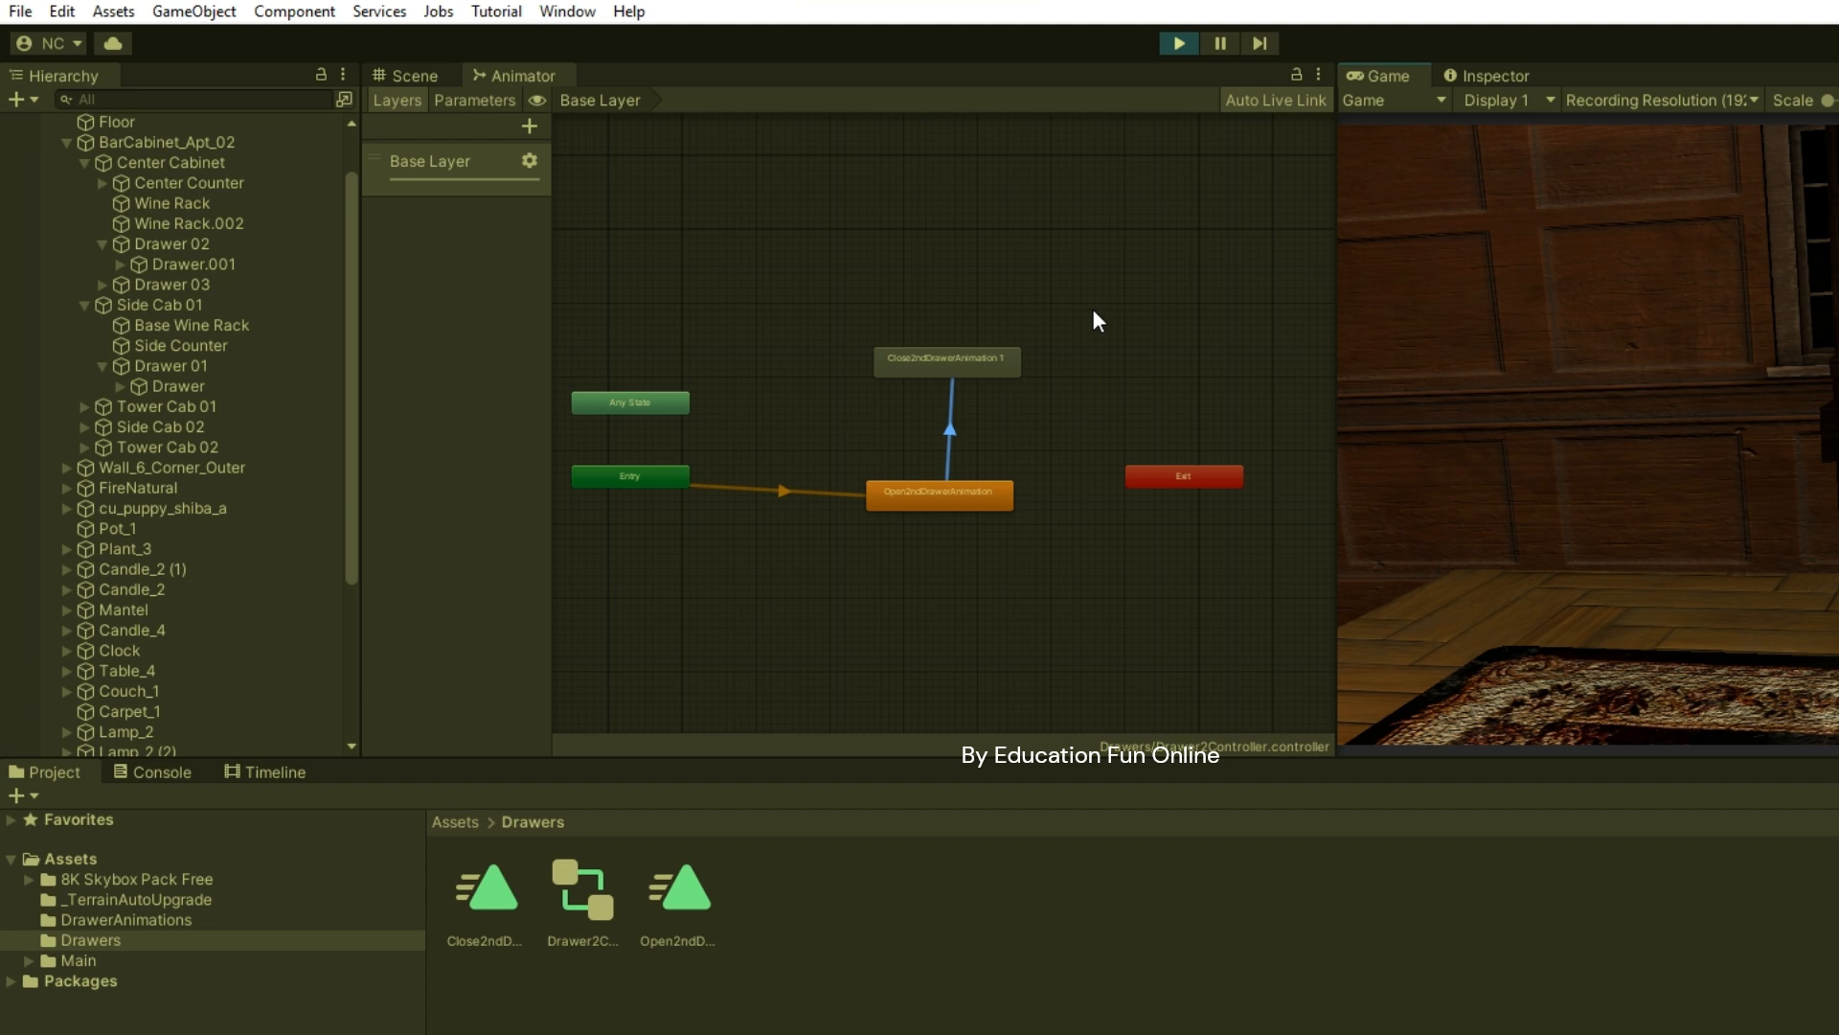
- Exit play mode after watching the drawer's open-then-close animation
click(1179, 43)
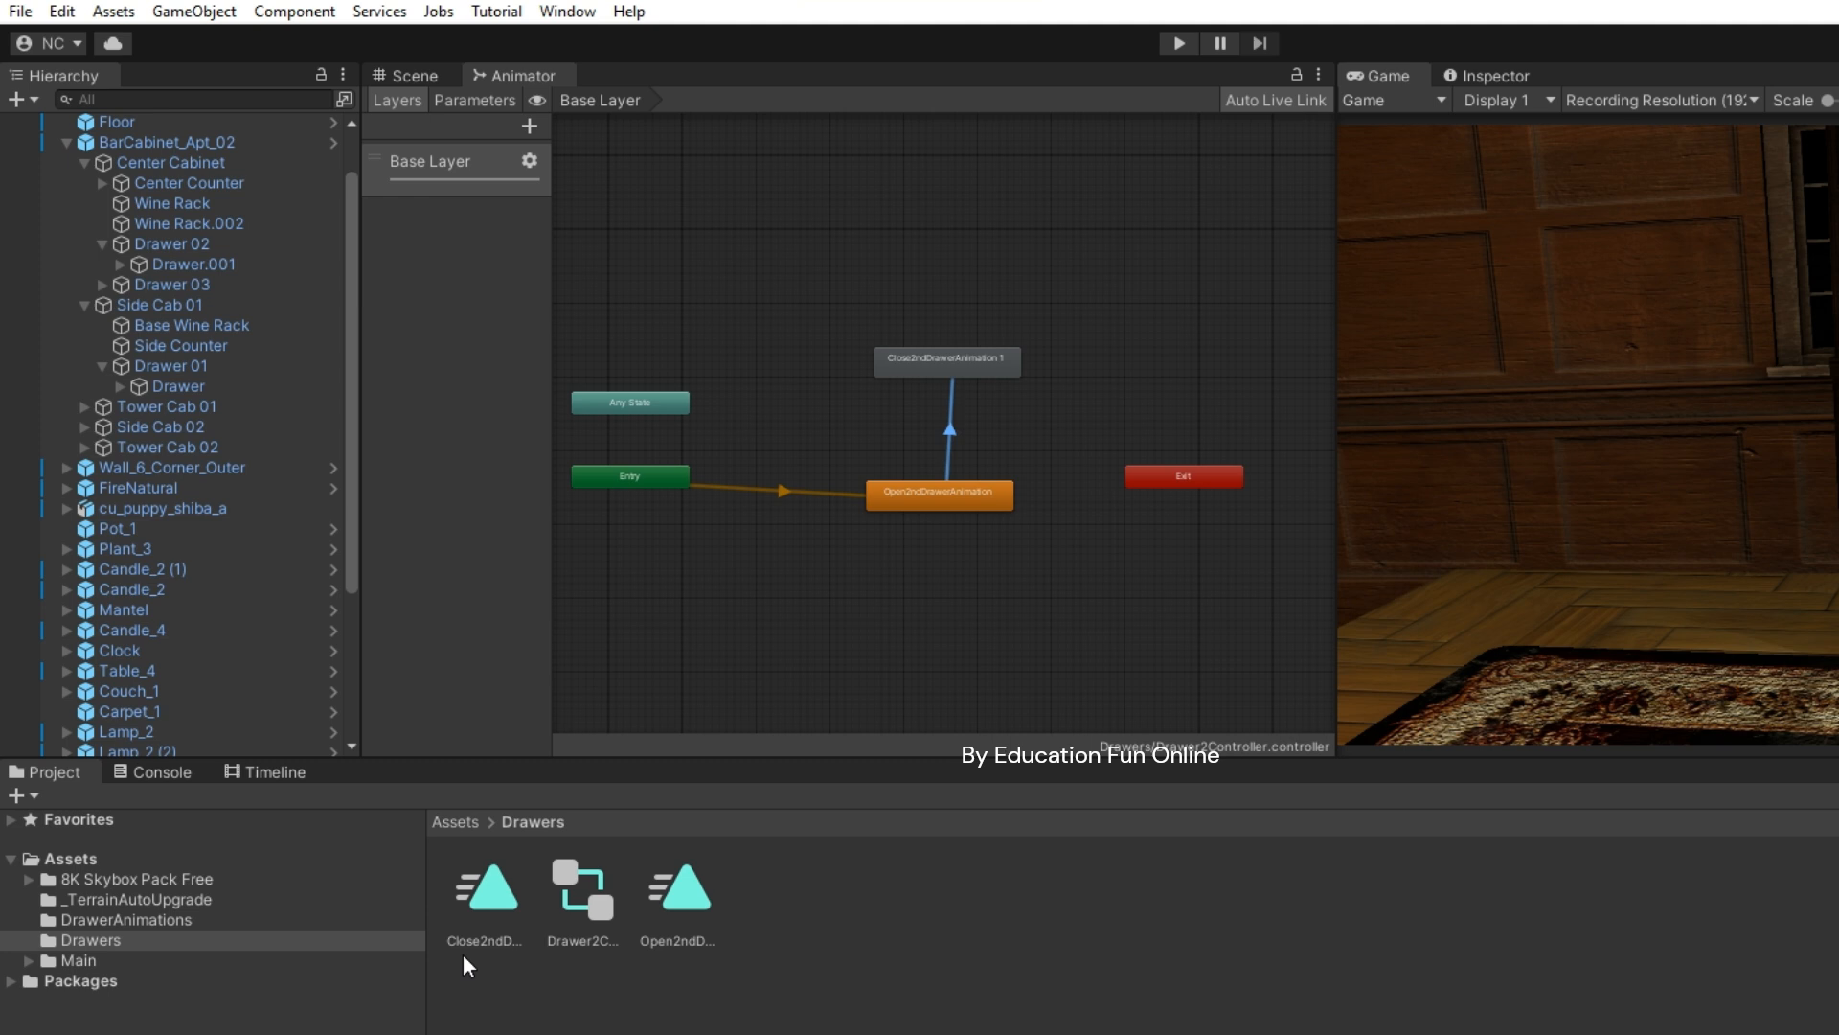
double_click(500, 889)
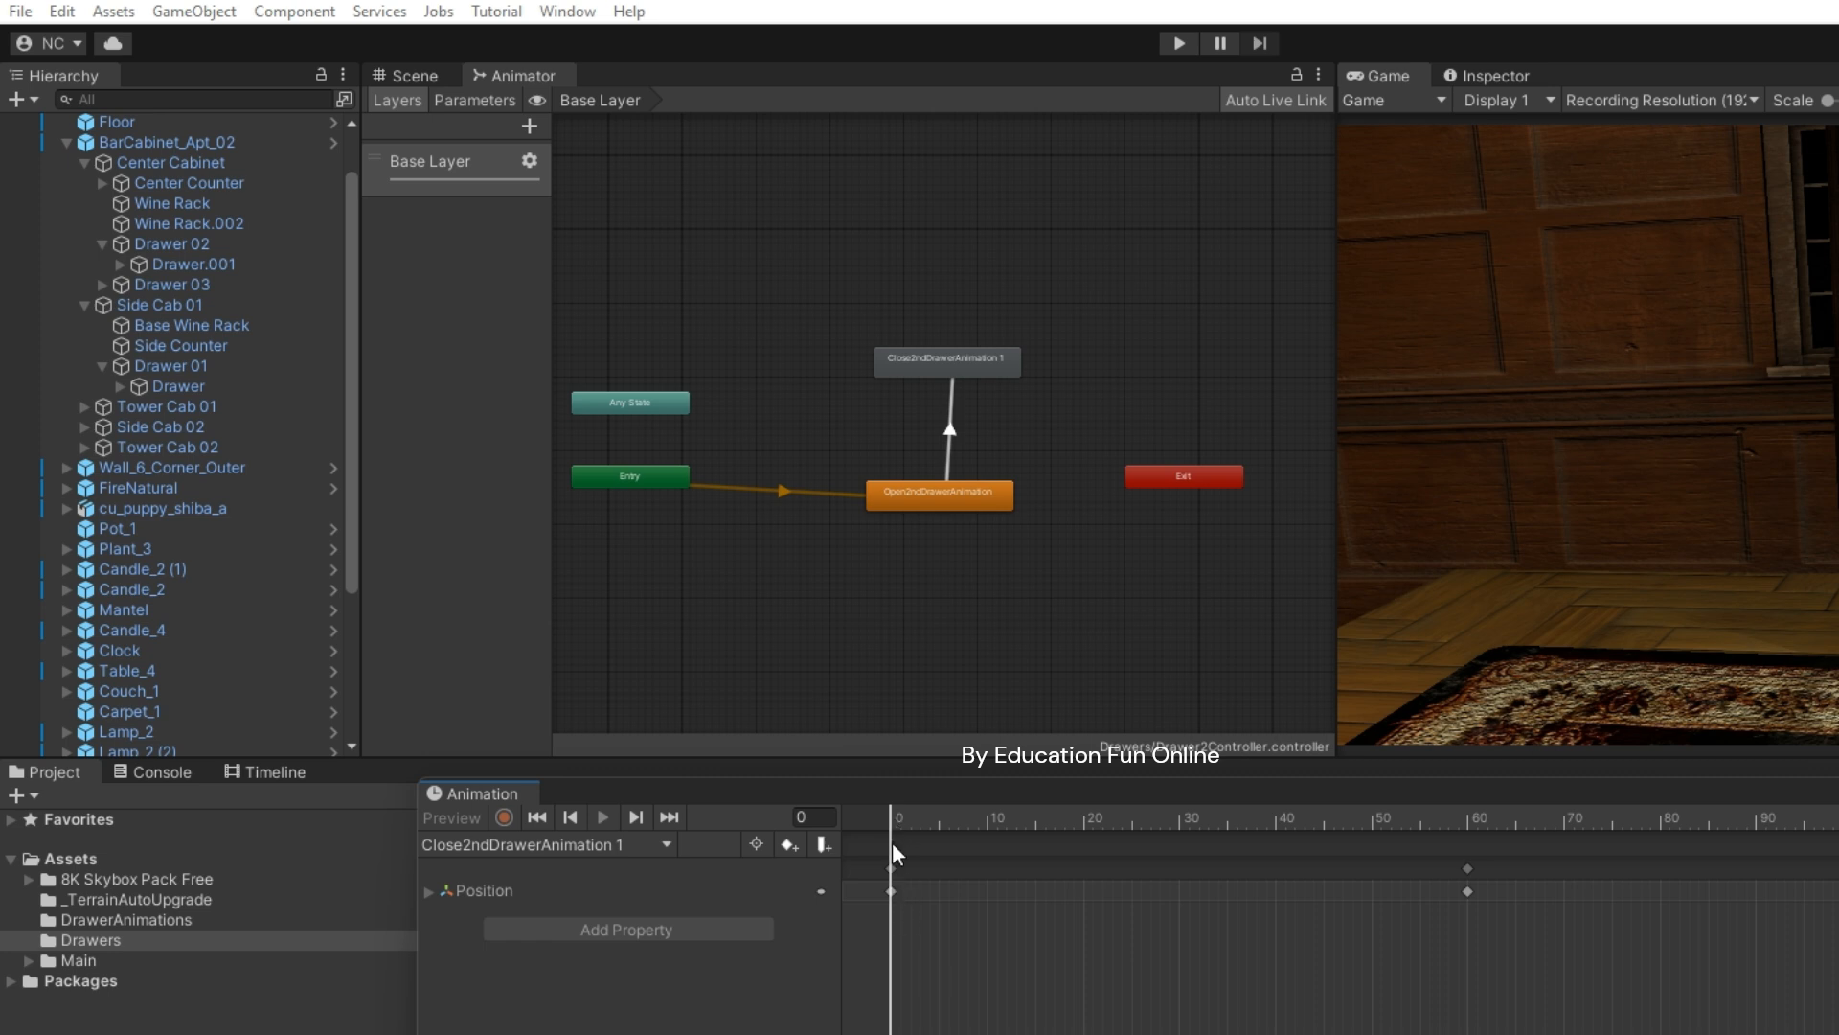
click(893, 867)
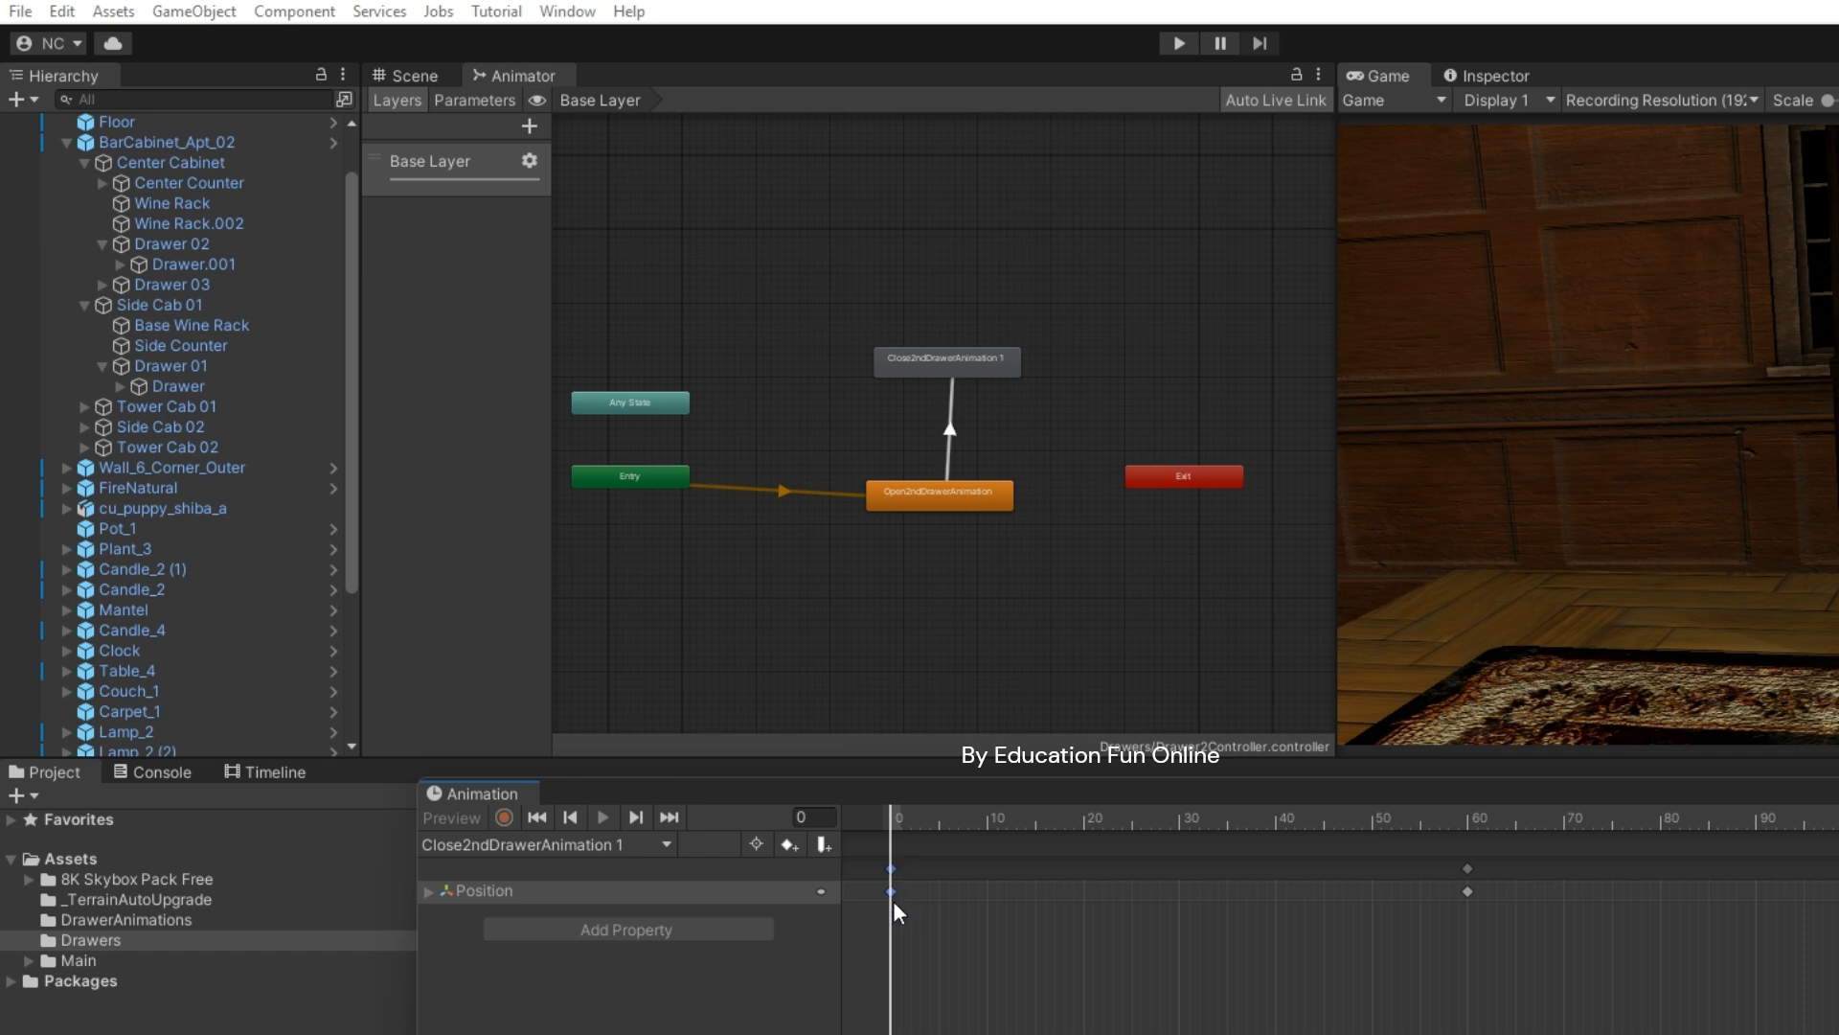
drag(893, 889, 1071, 883)
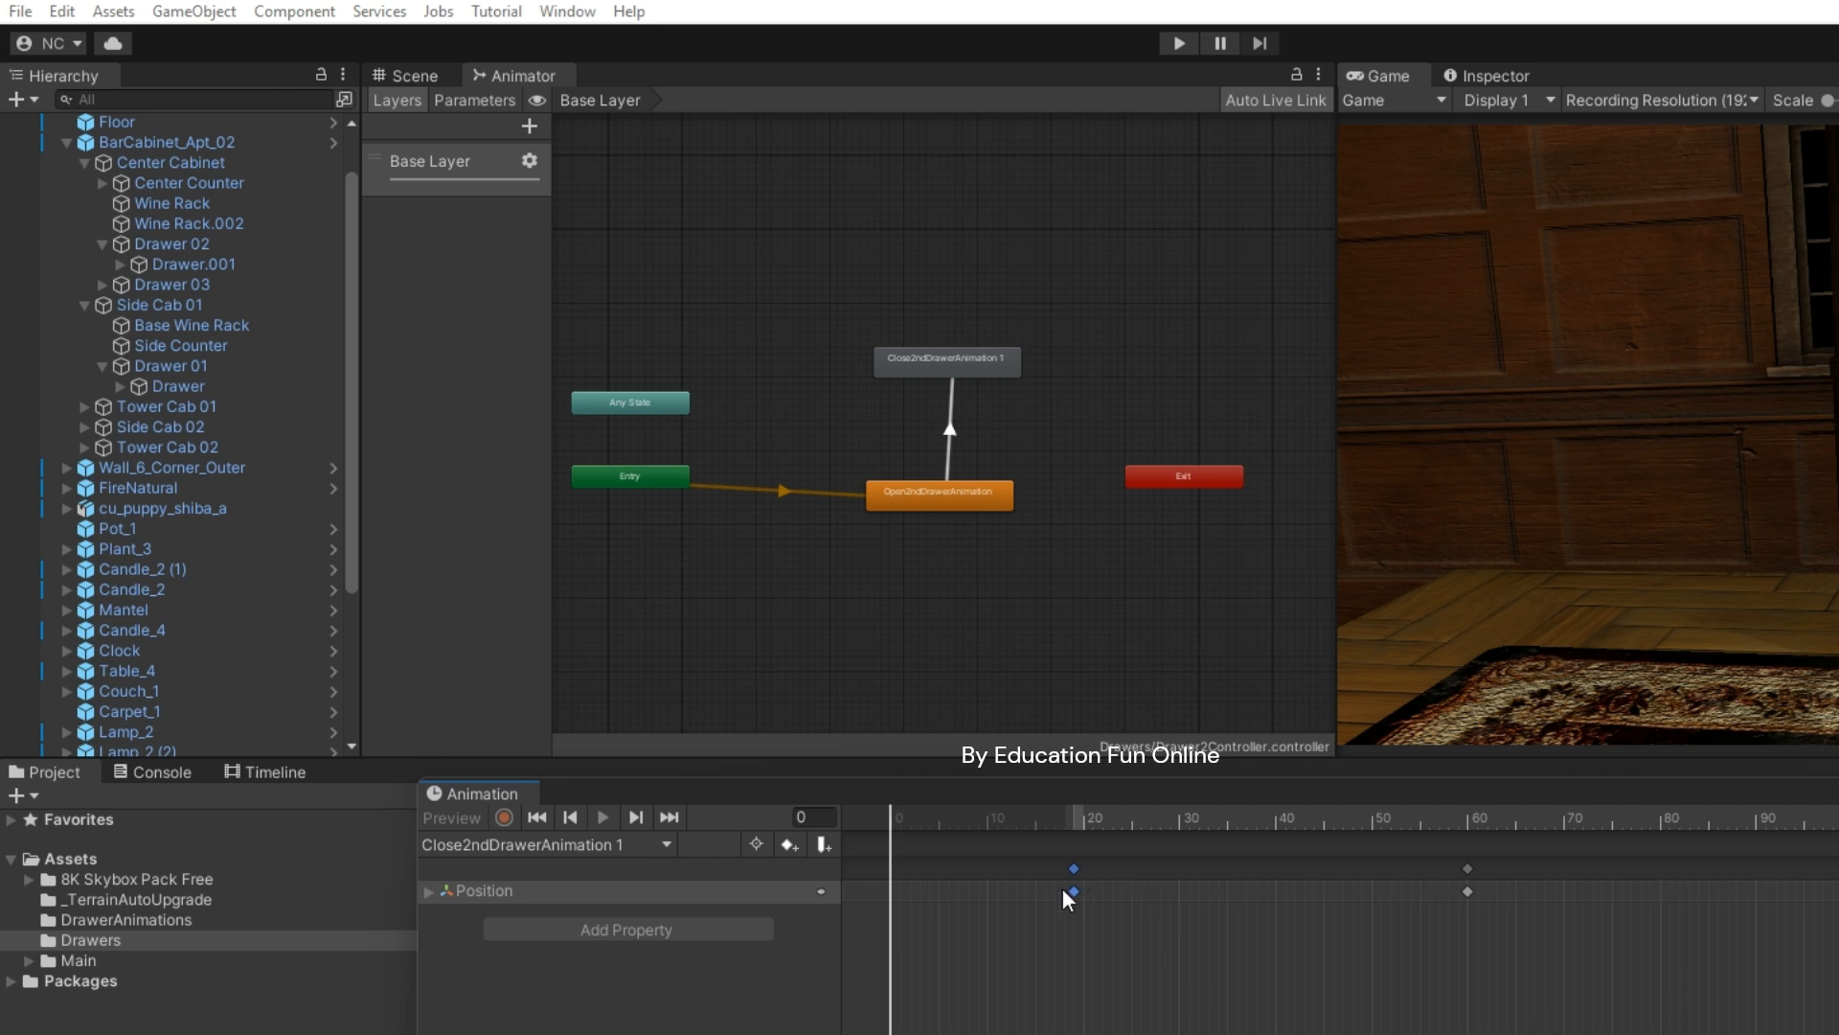
drag(1073, 893, 890, 907)
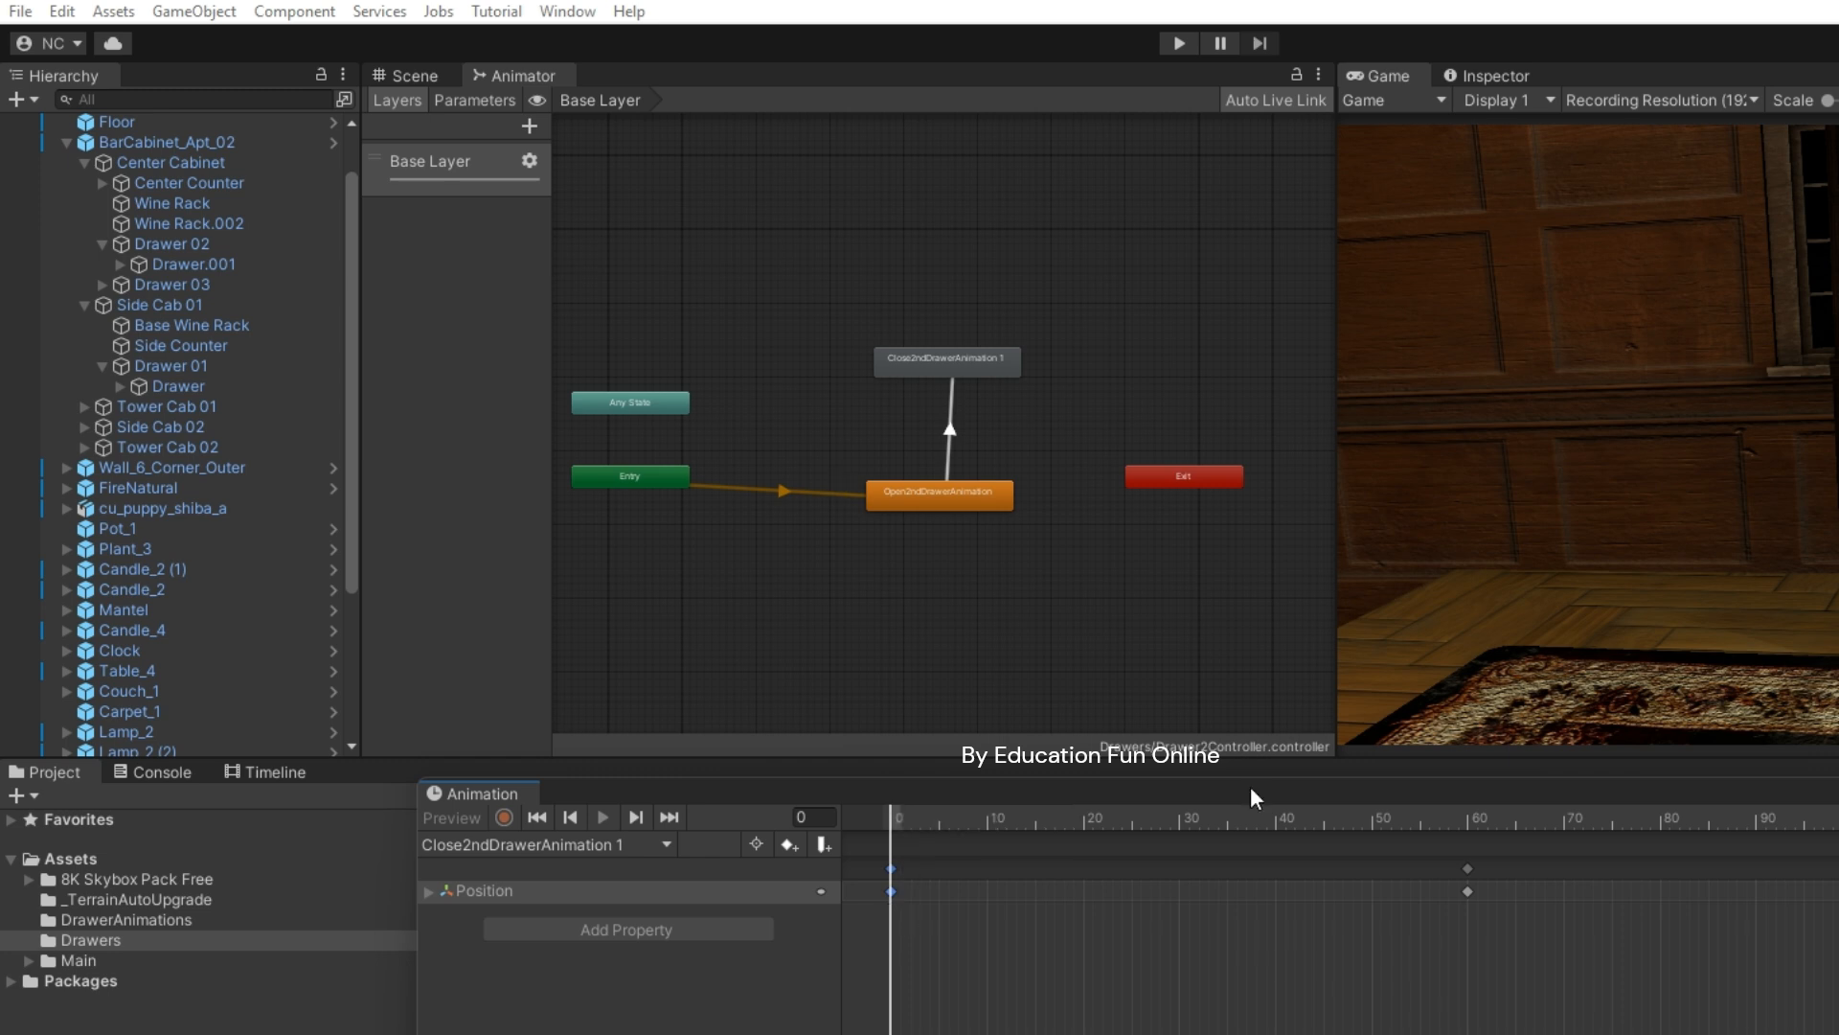